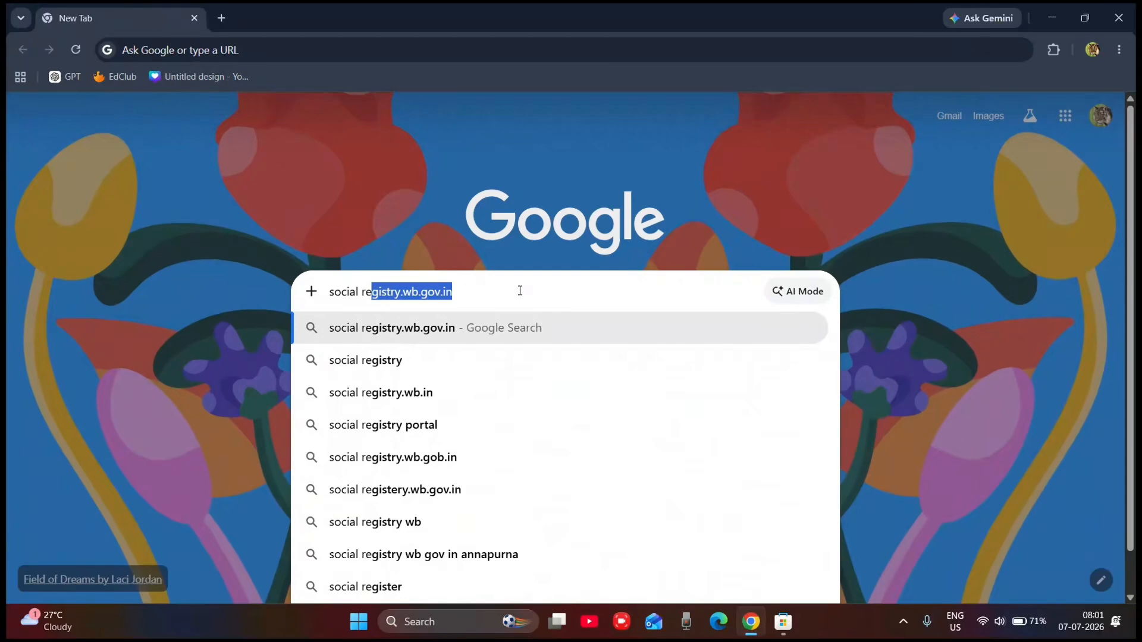
Step: Search Google for 'social registry.wb.gov.in'
type("gis")
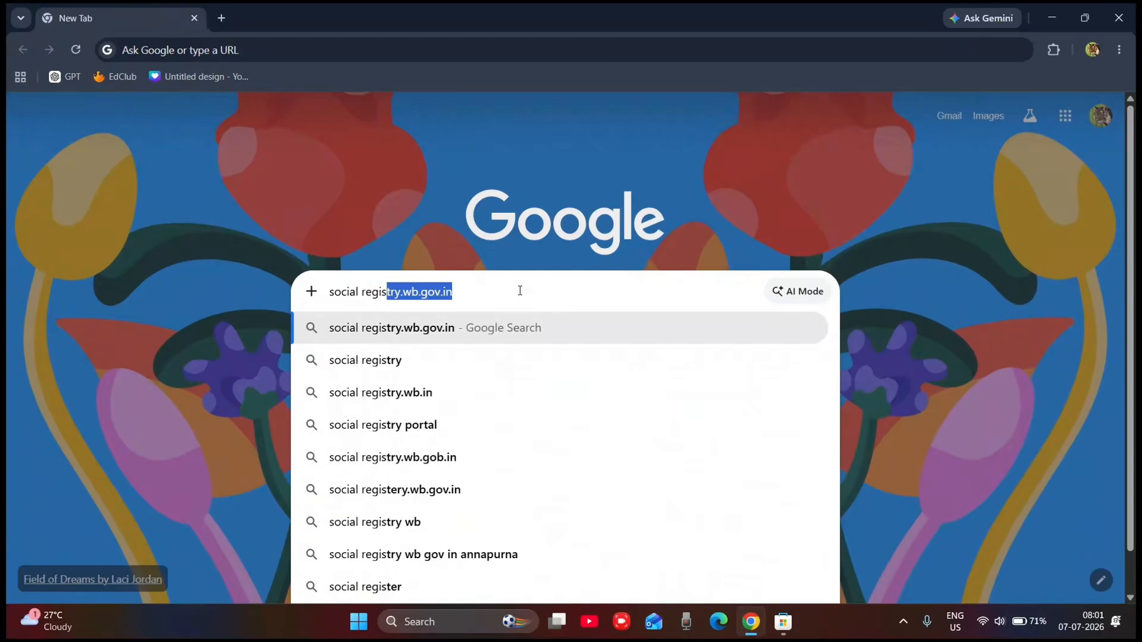
type("try")
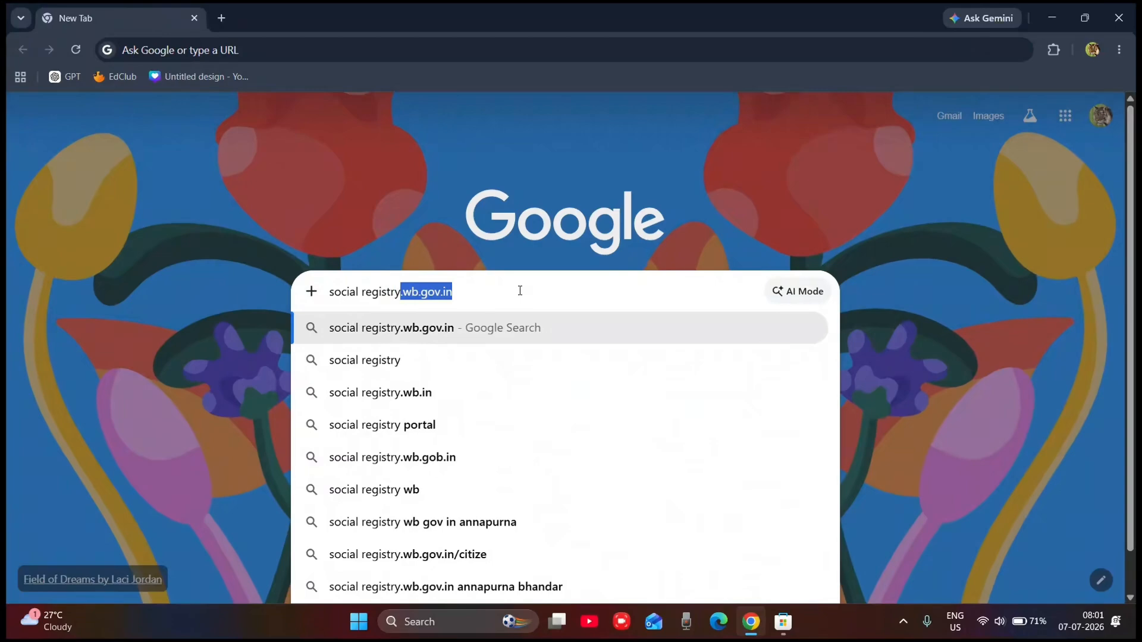
type(".")
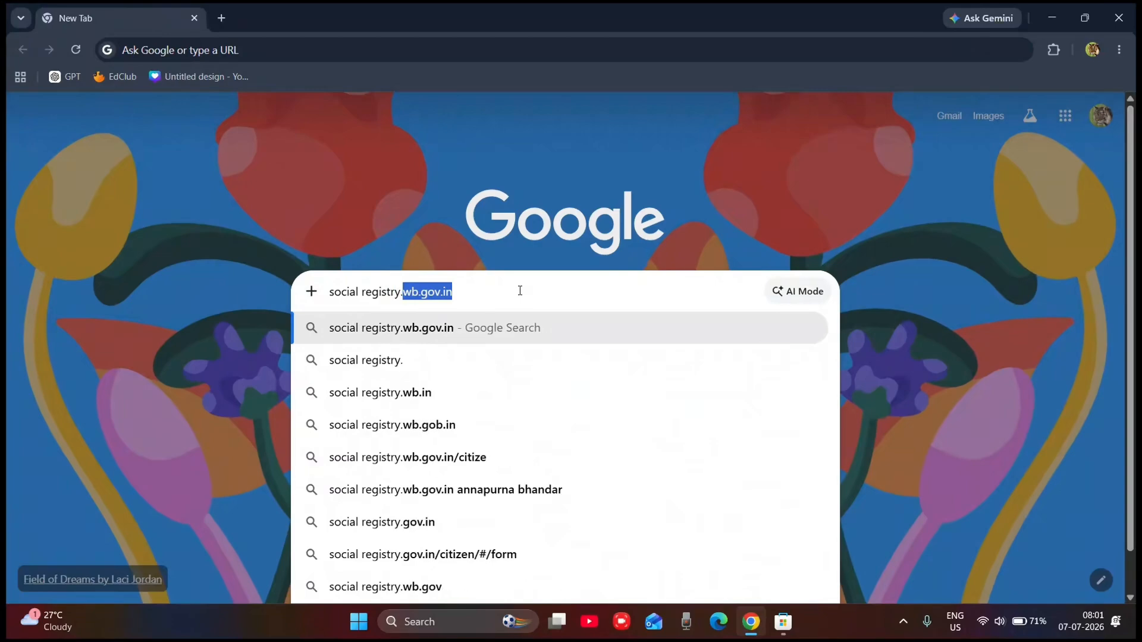
type("wb")
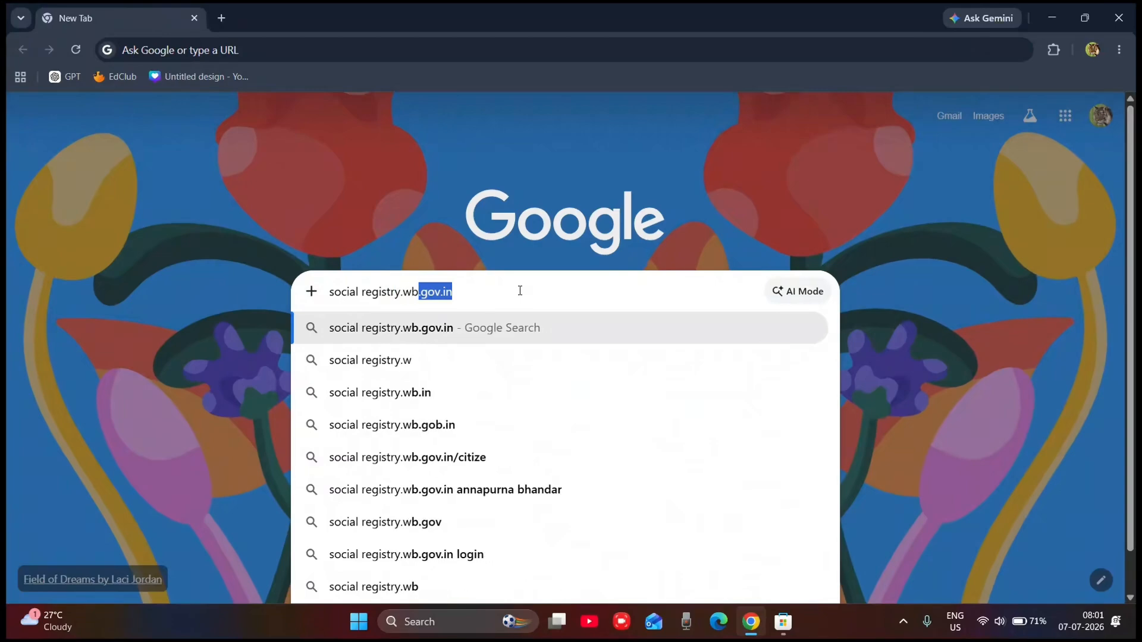
type(".gov")
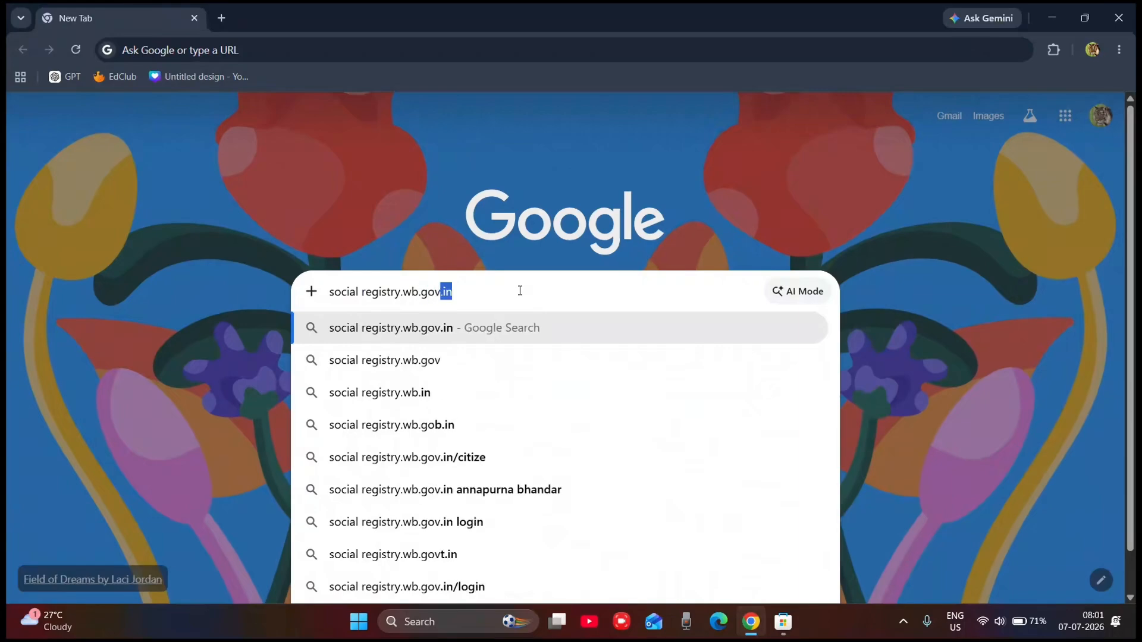
key("BackSpace")
type(".in")
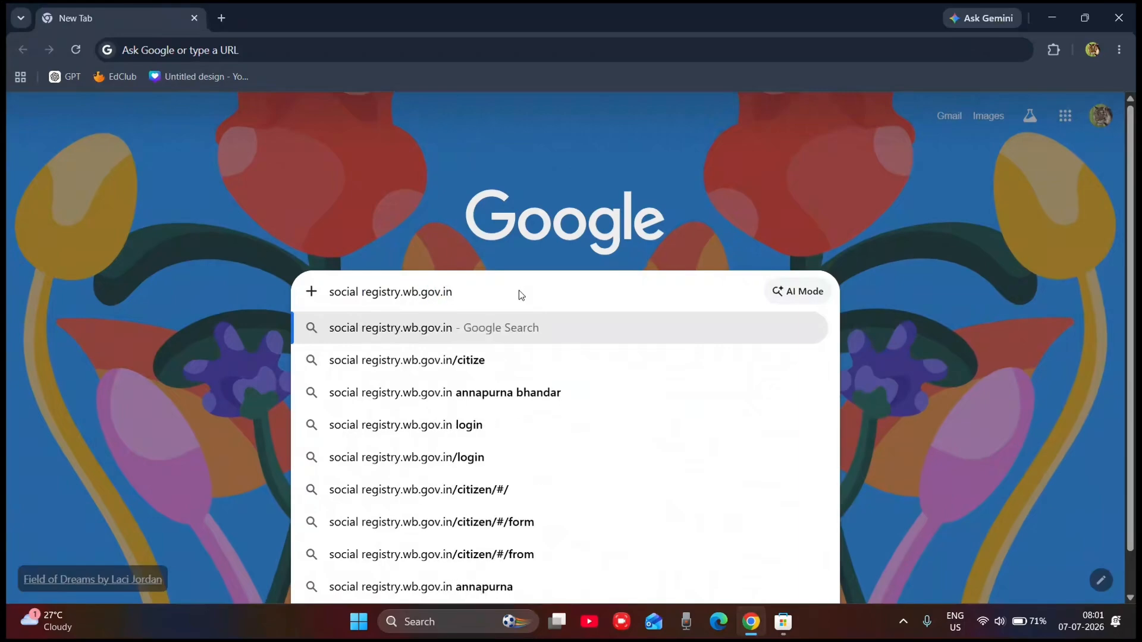
key("Return")
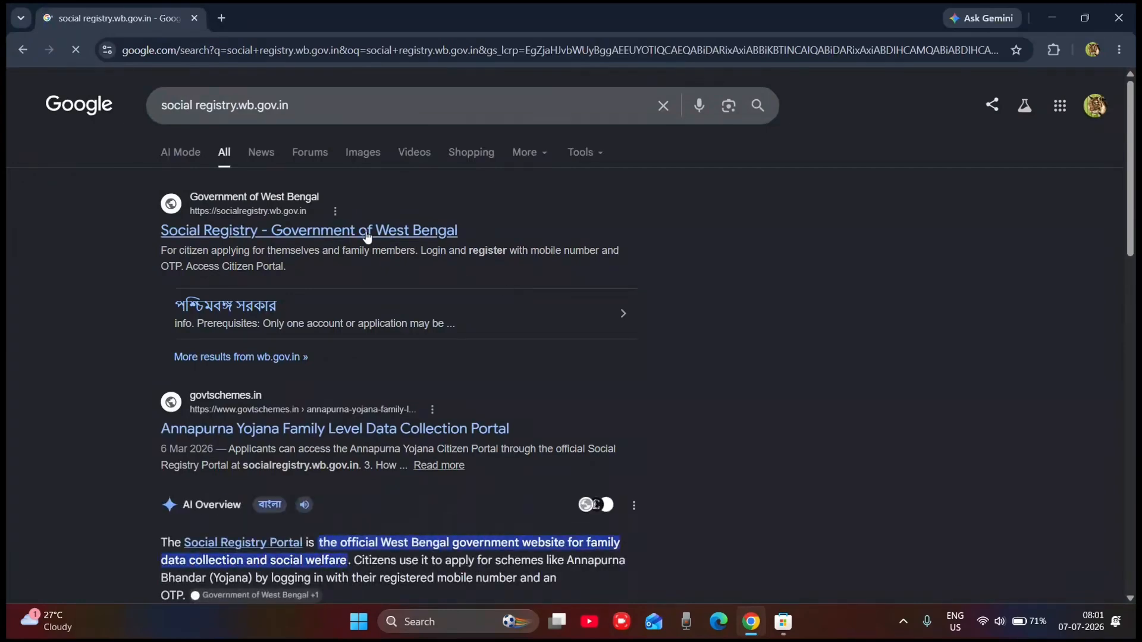
Step: Open the Social Registry – Government of West Bengal result and go to Access Citizen Portal
left_click(298, 233)
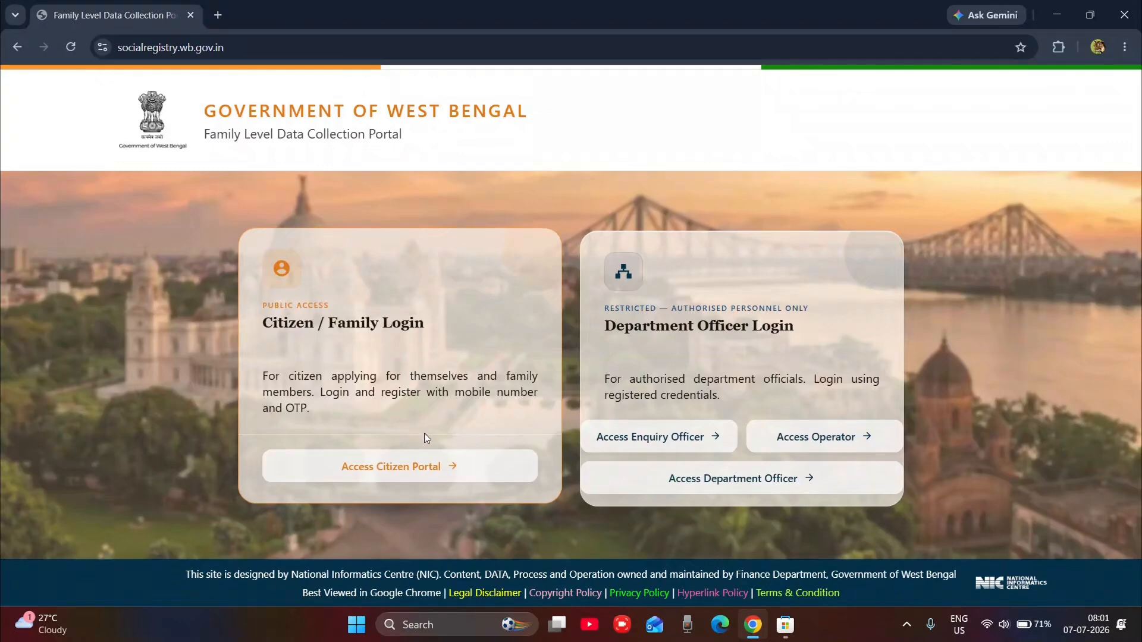
left_click(402, 476)
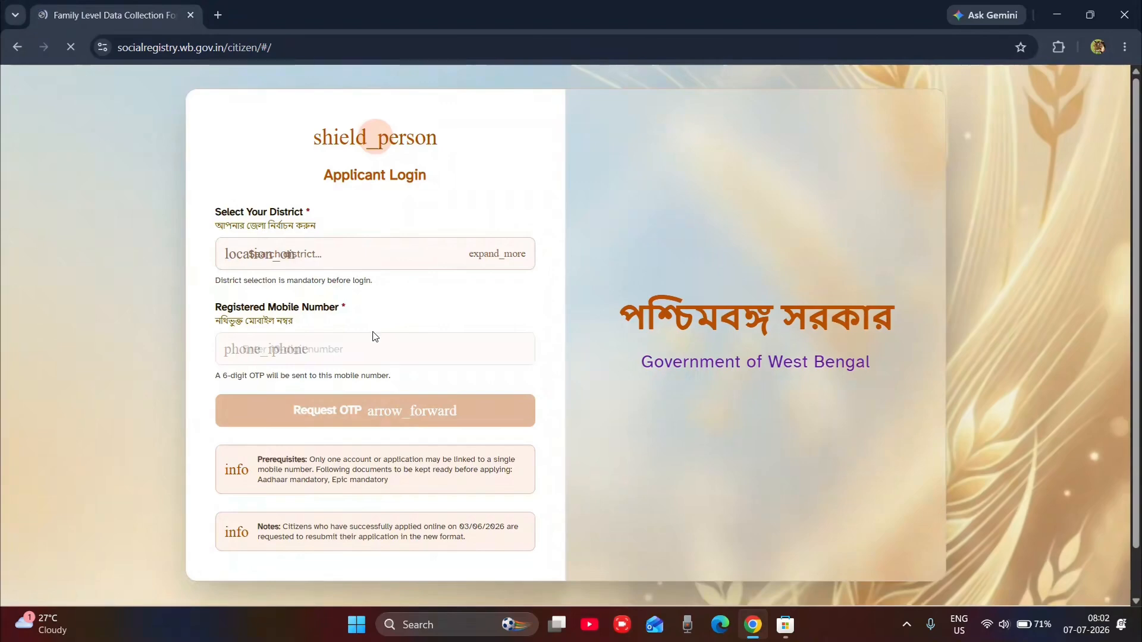
Step: Log in for PURULIA district with the registered mobile number and the OTP
left_click(340, 254)
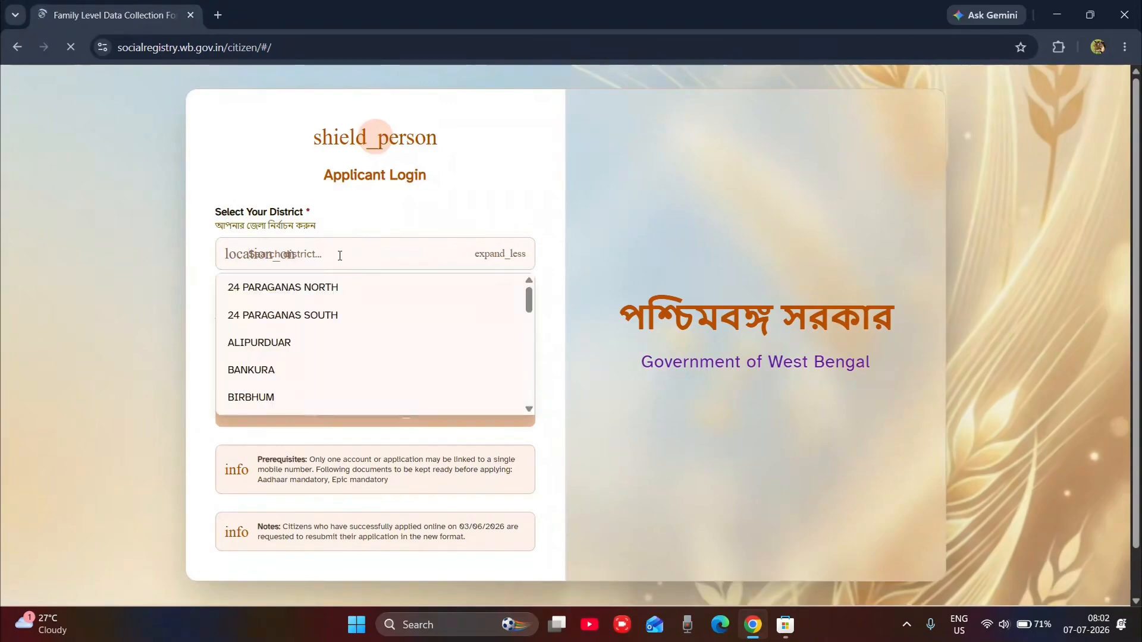
type("p")
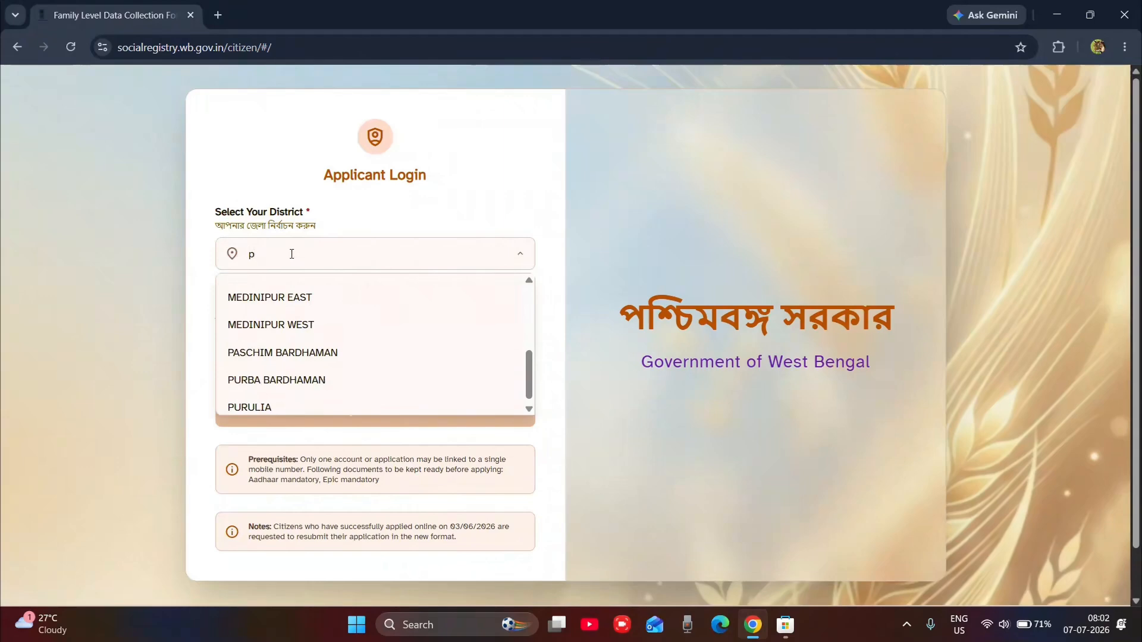
type("ur")
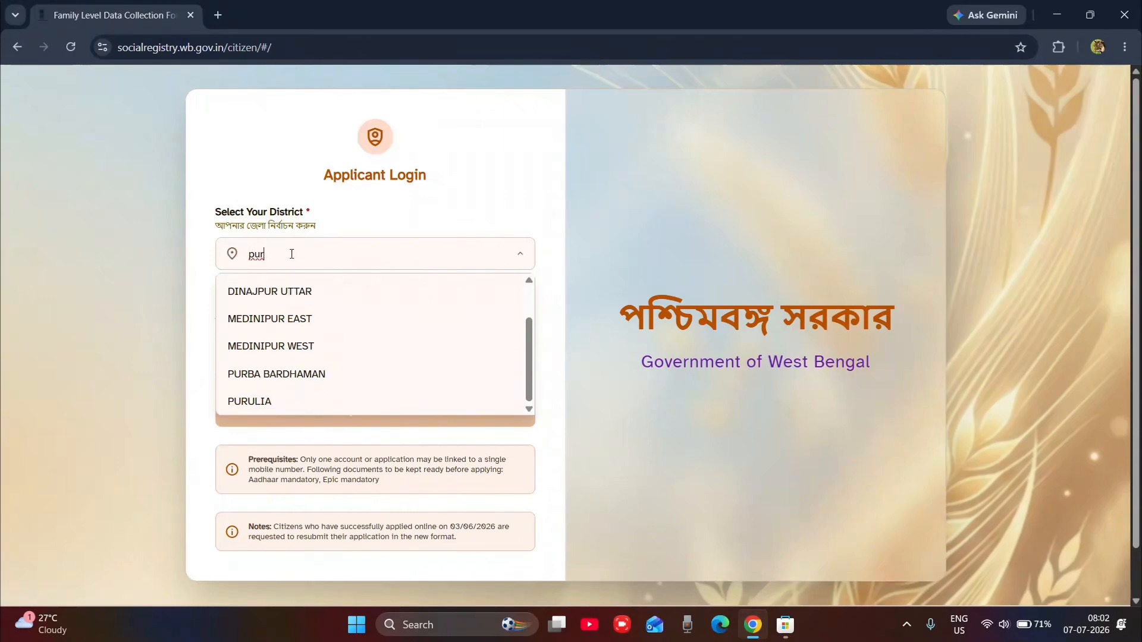
left_click(287, 397)
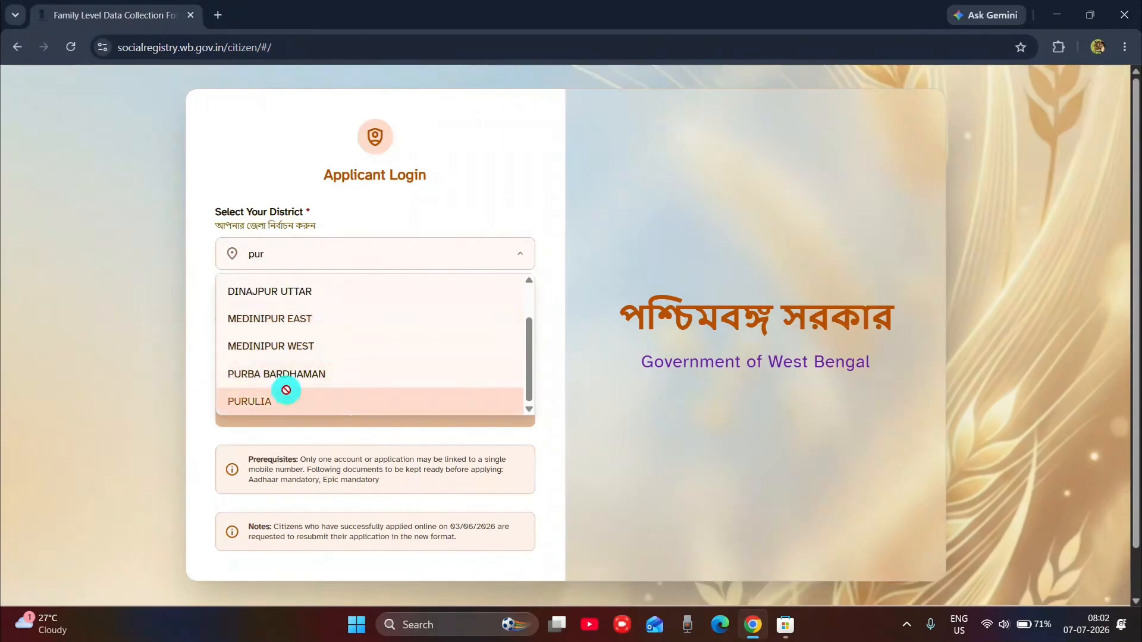
left_click(305, 330)
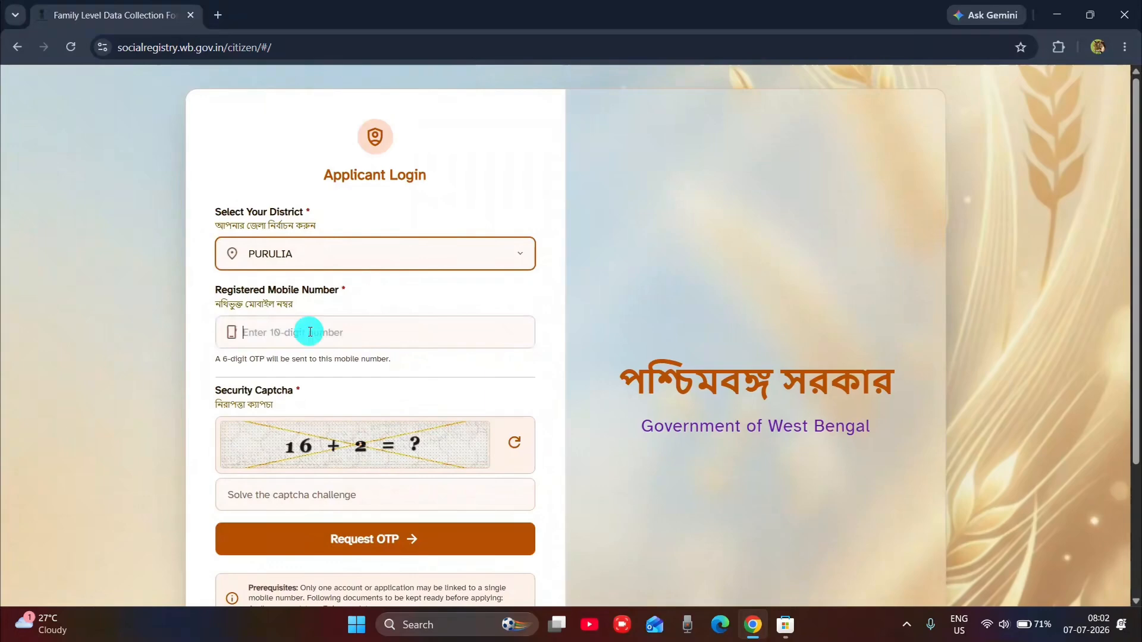
left_click(333, 337)
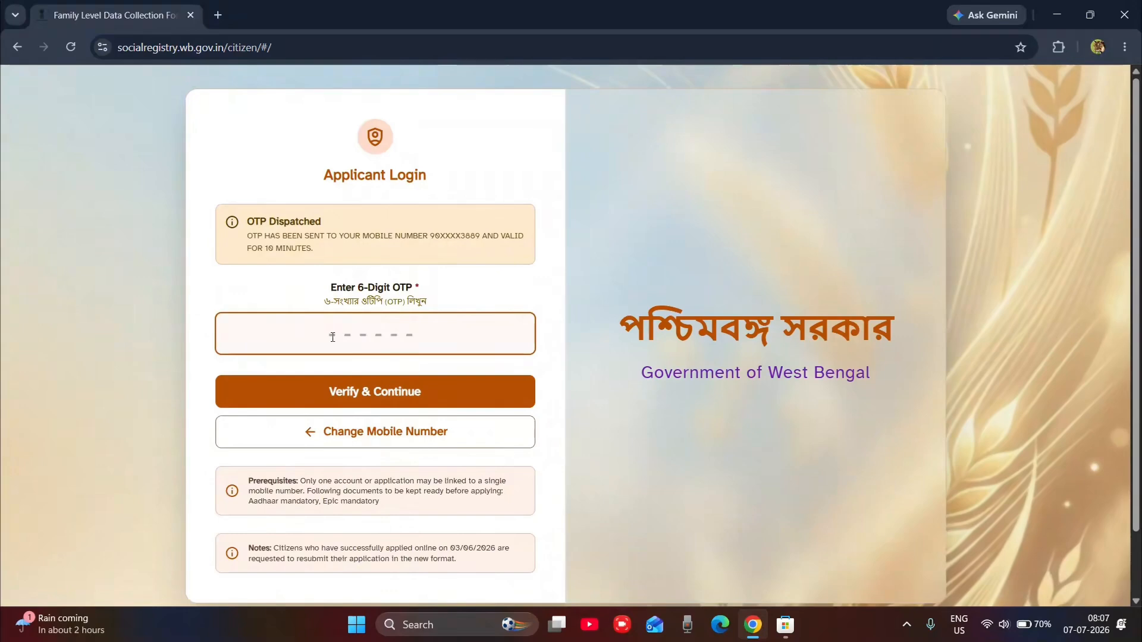
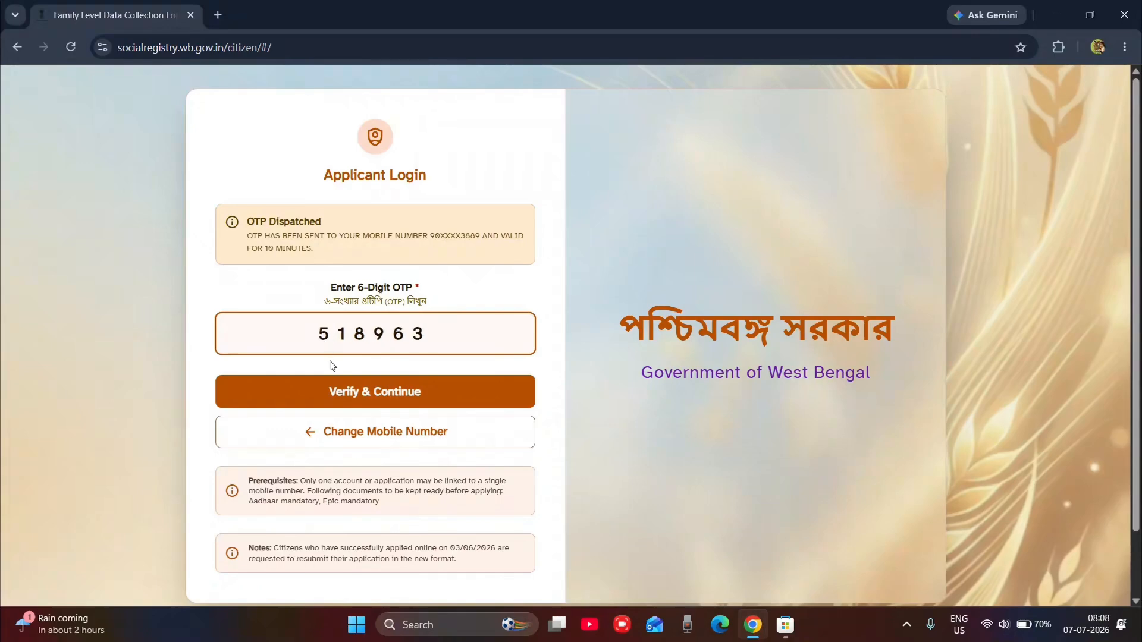
left_click(350, 392)
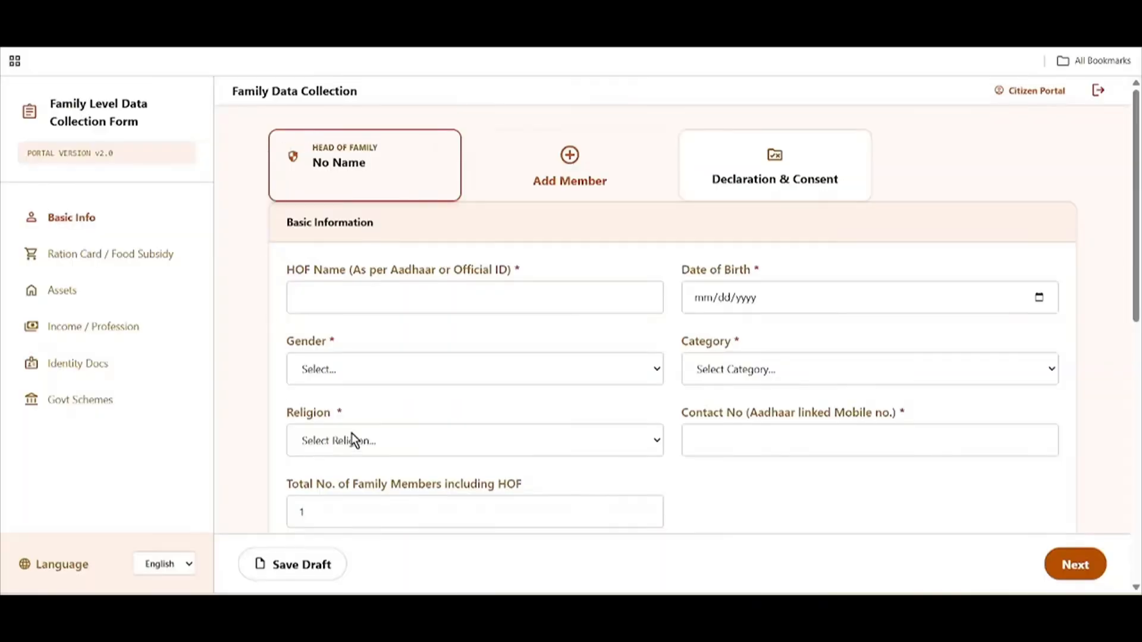
left_click_drag(287, 407, 360, 415)
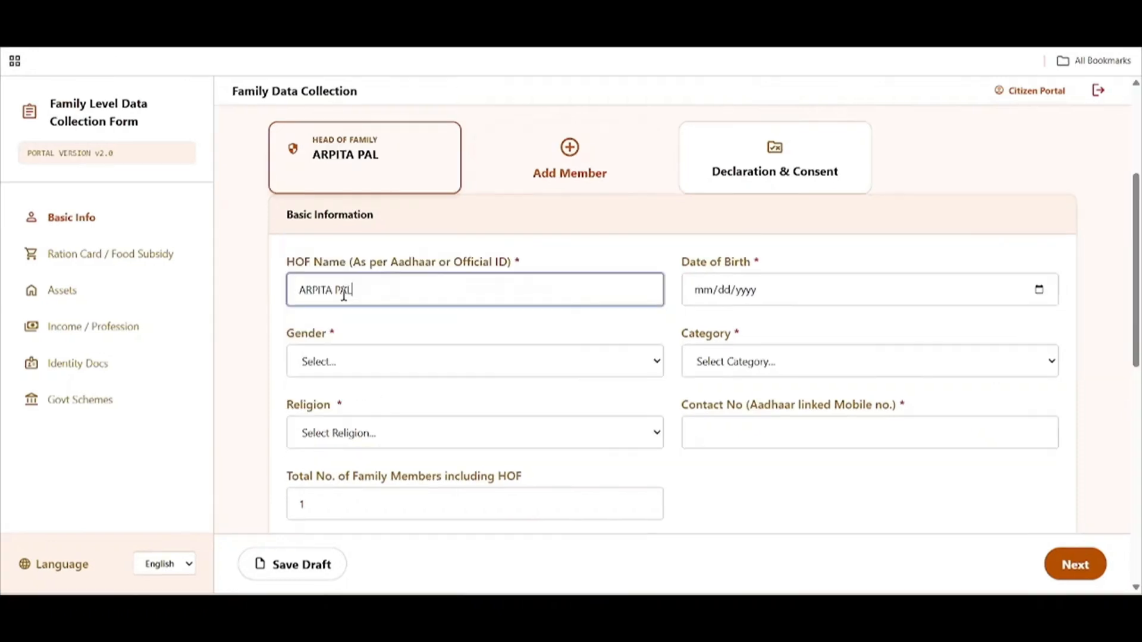
left_click(794, 288)
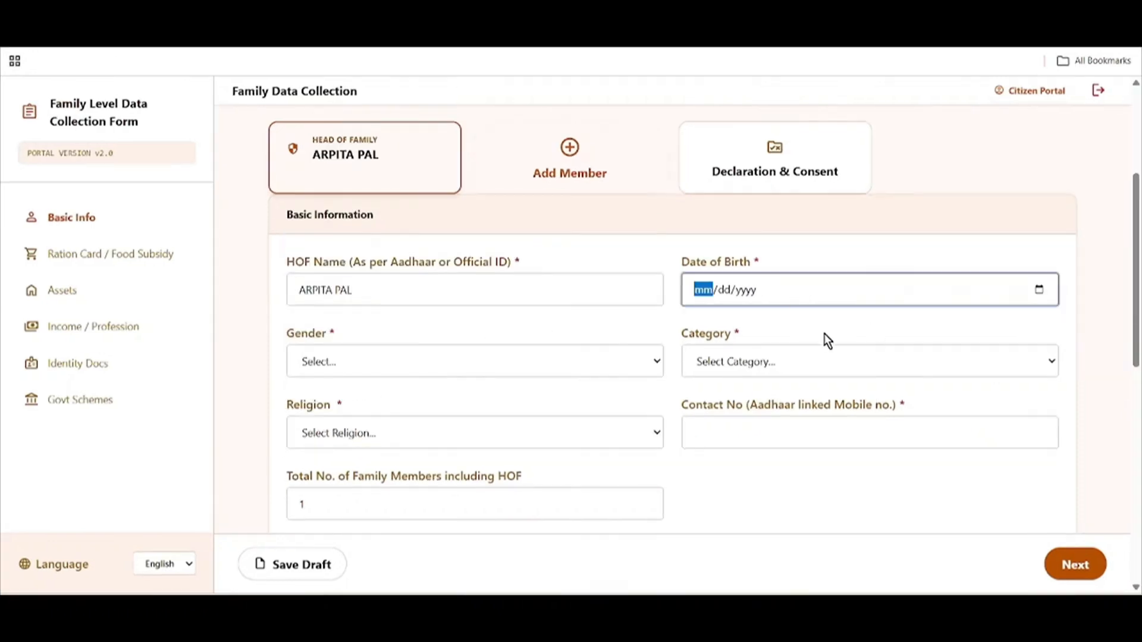
left_click(1039, 291)
left_click(736, 326)
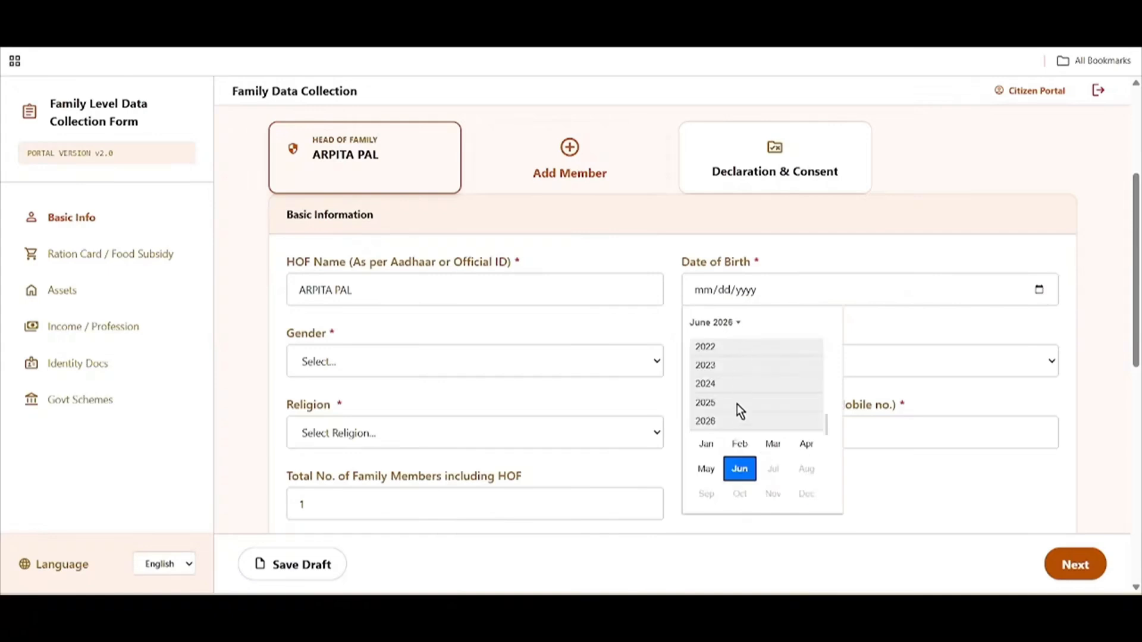
scroll(739, 408, "up", 3)
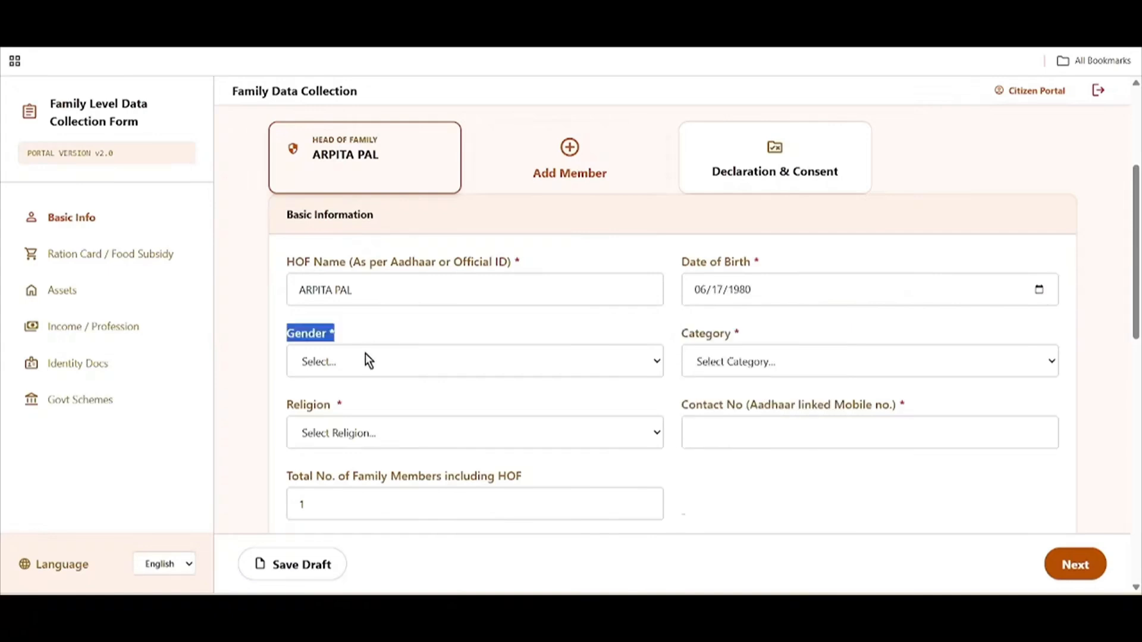
left_click(364, 360)
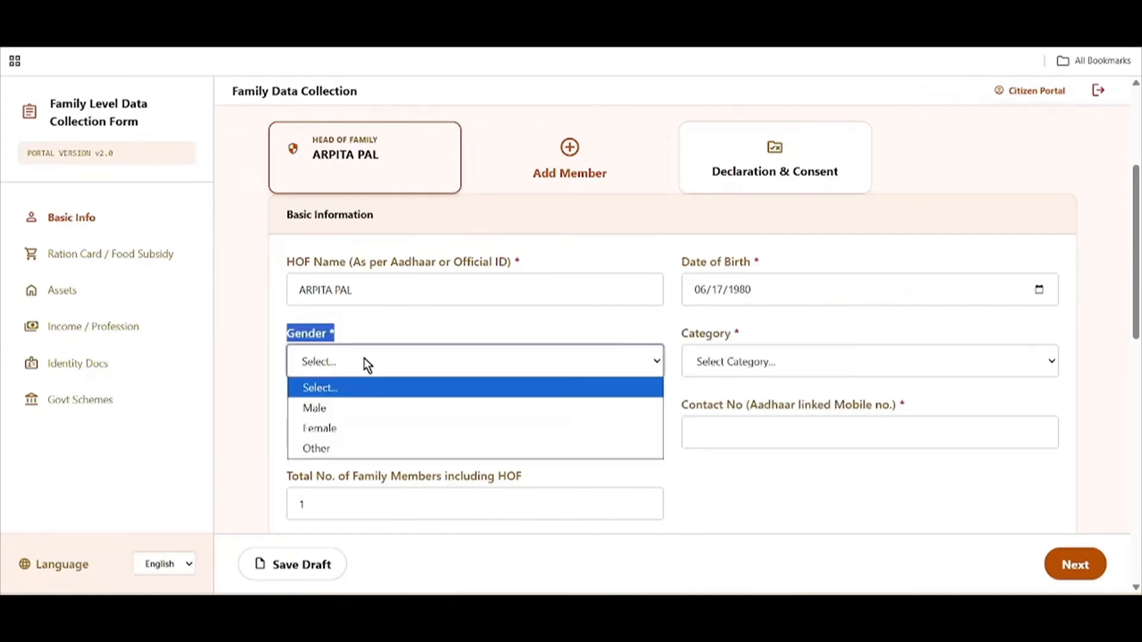
left_click(347, 427)
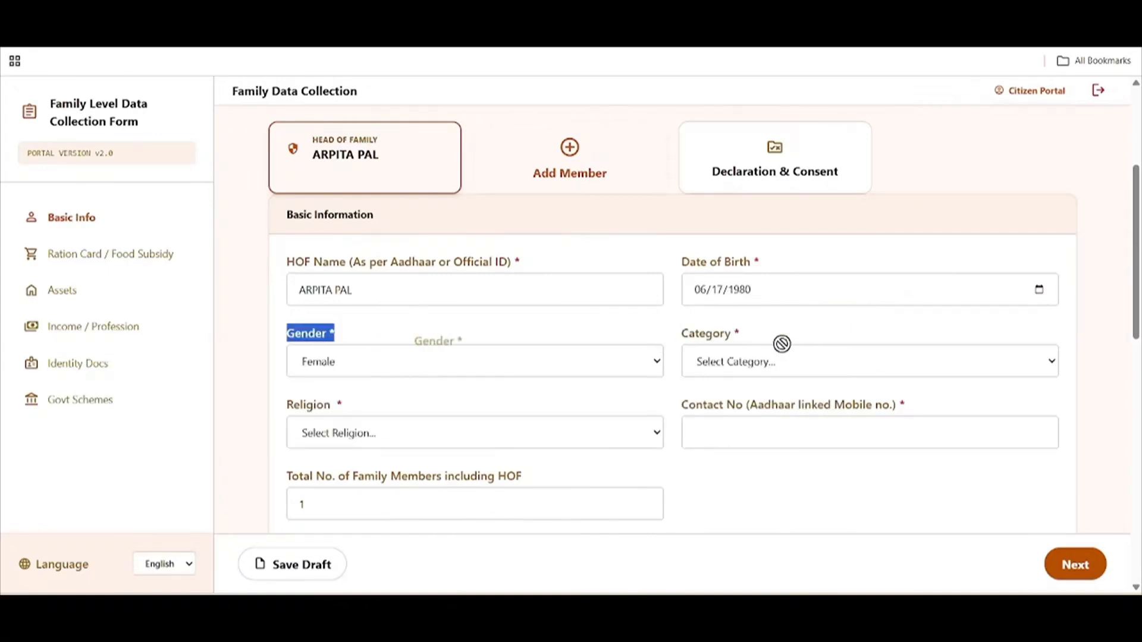
left_click(741, 369)
left_click(738, 408)
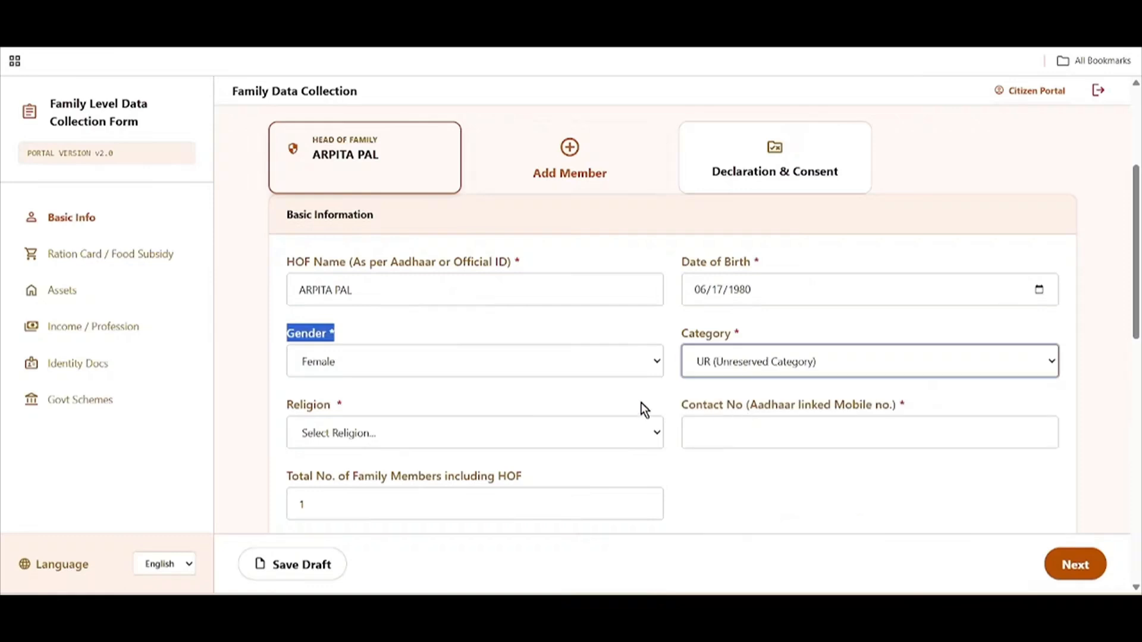
left_click_drag(276, 403, 397, 412)
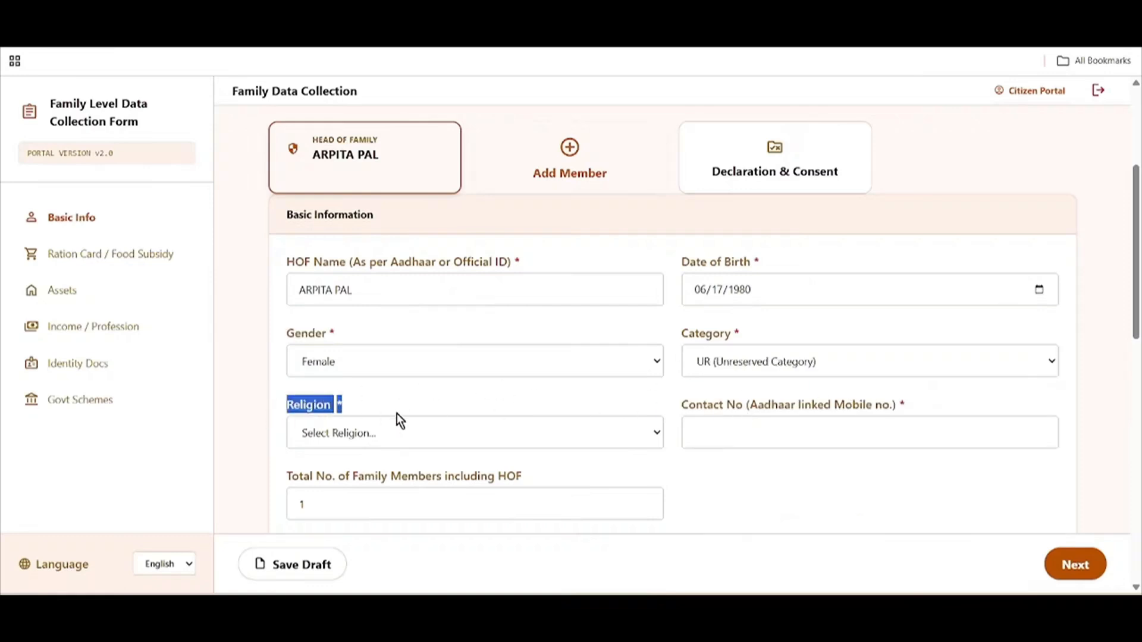
left_click(385, 427)
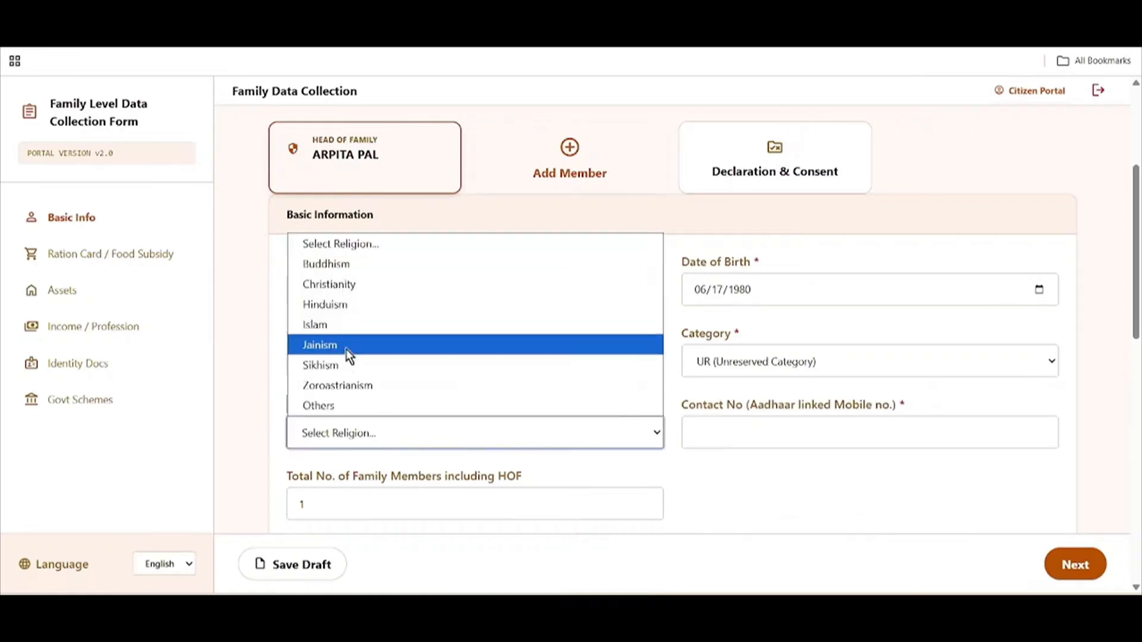
left_click(354, 308)
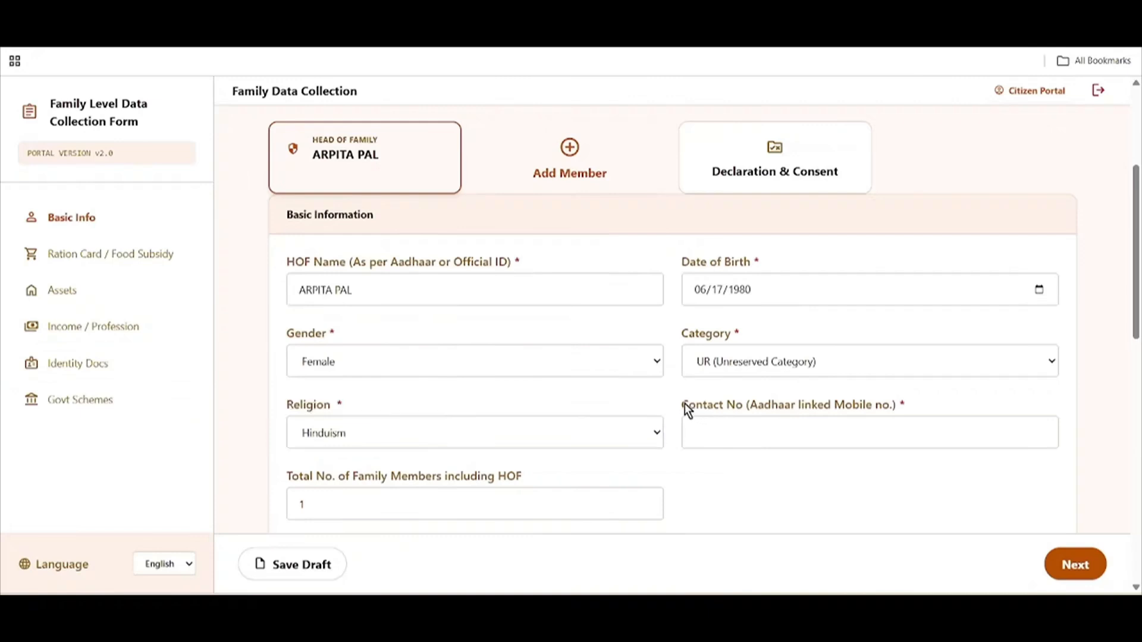
left_click_drag(684, 403, 941, 405)
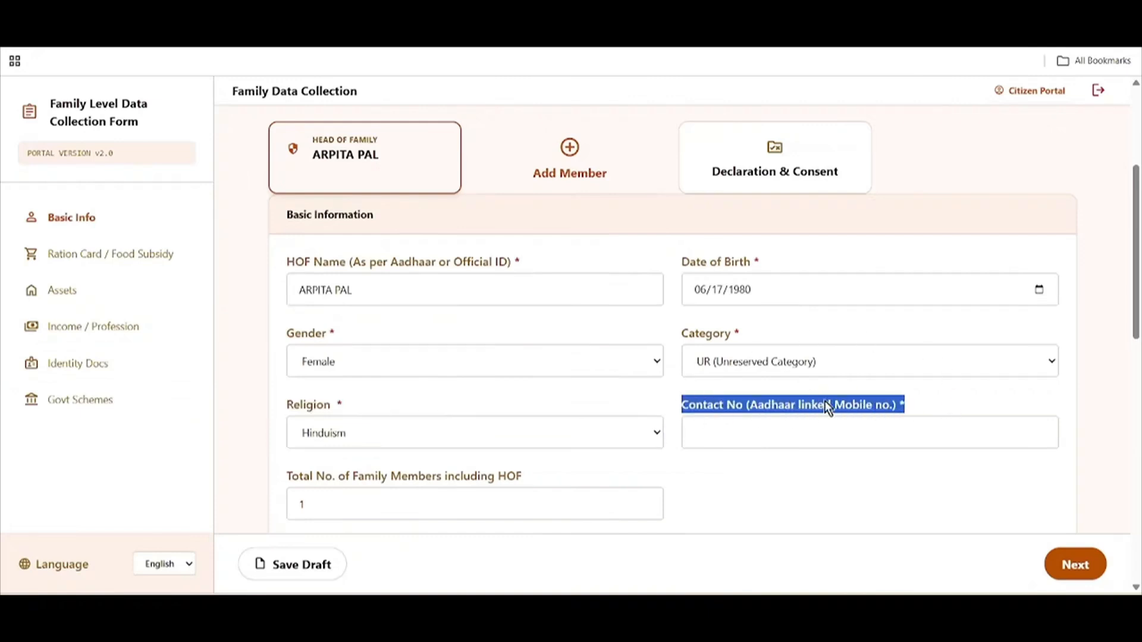
left_click(844, 520)
left_click_drag(751, 405, 910, 420)
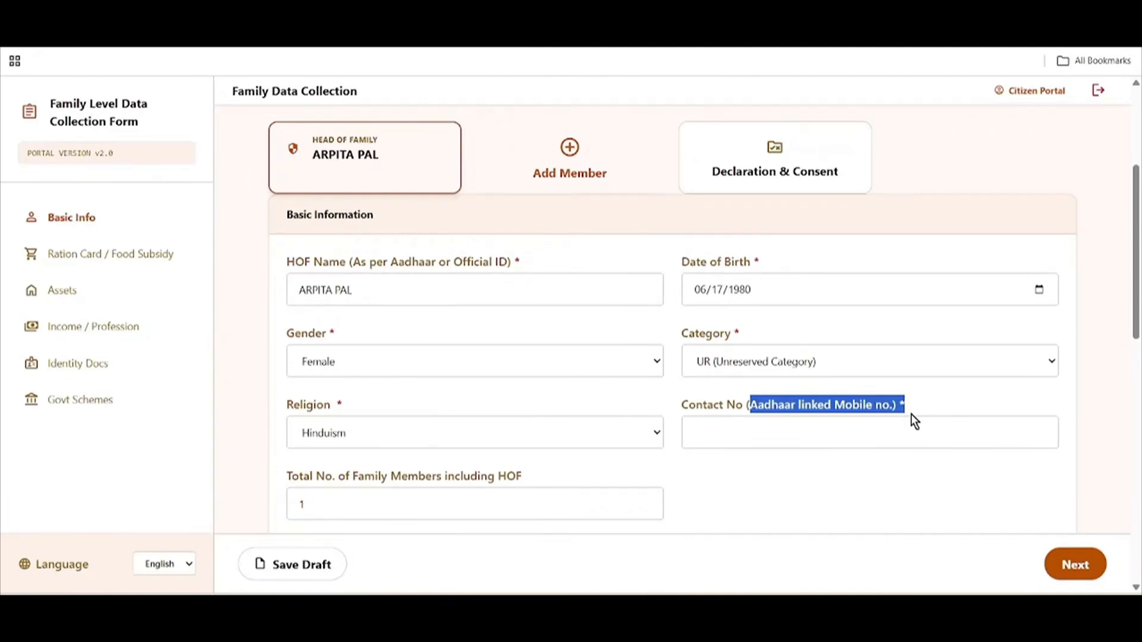
left_click_drag(684, 407, 758, 416)
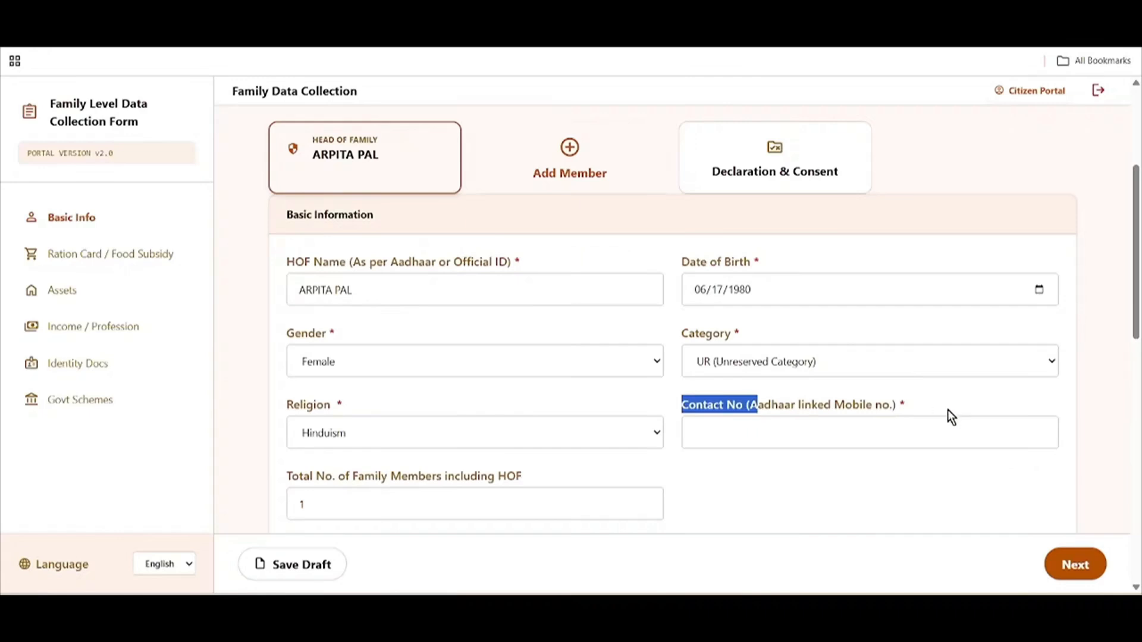
scroll(936, 462, "down", 5)
scroll(935, 459, "down", 3)
scroll(933, 454, "up", 1)
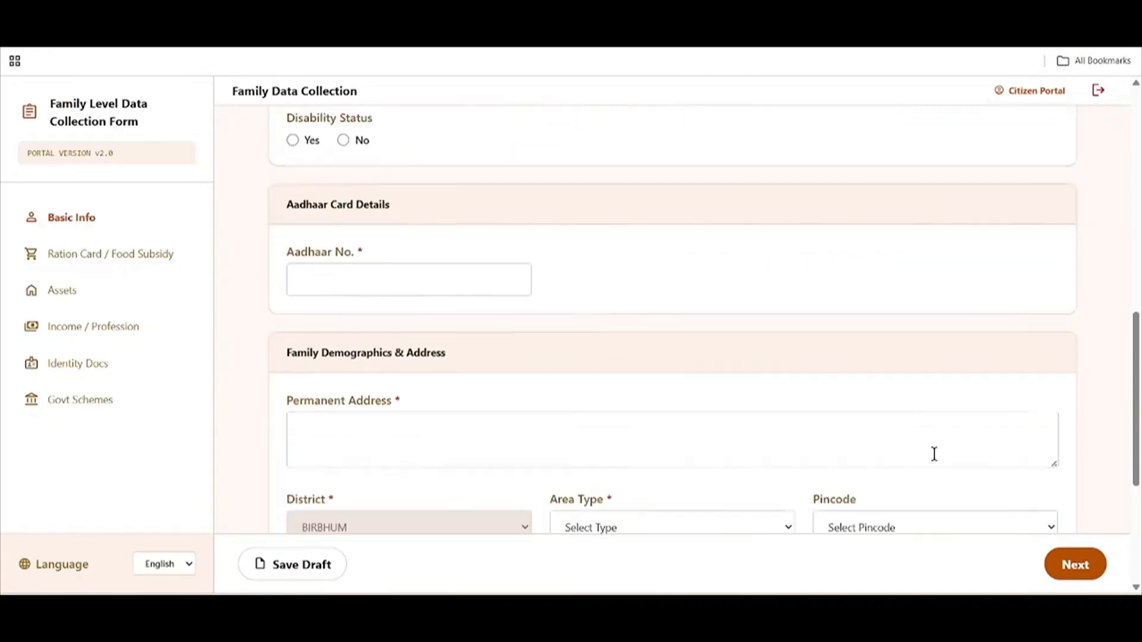
scroll(431, 211, "up", 1)
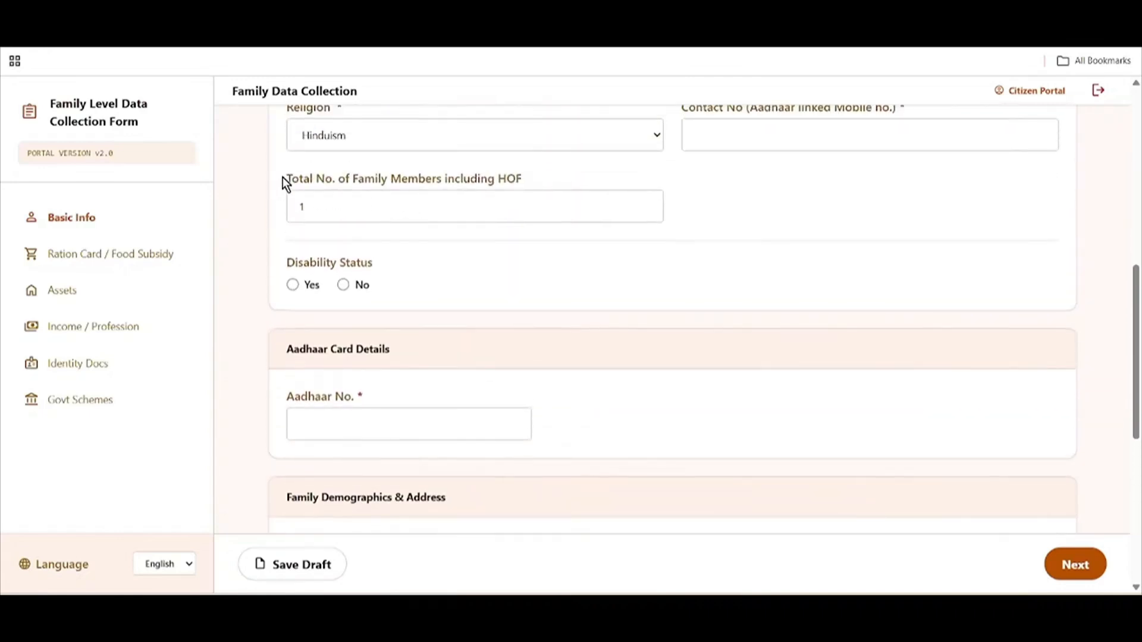
left_click_drag(283, 181, 494, 196)
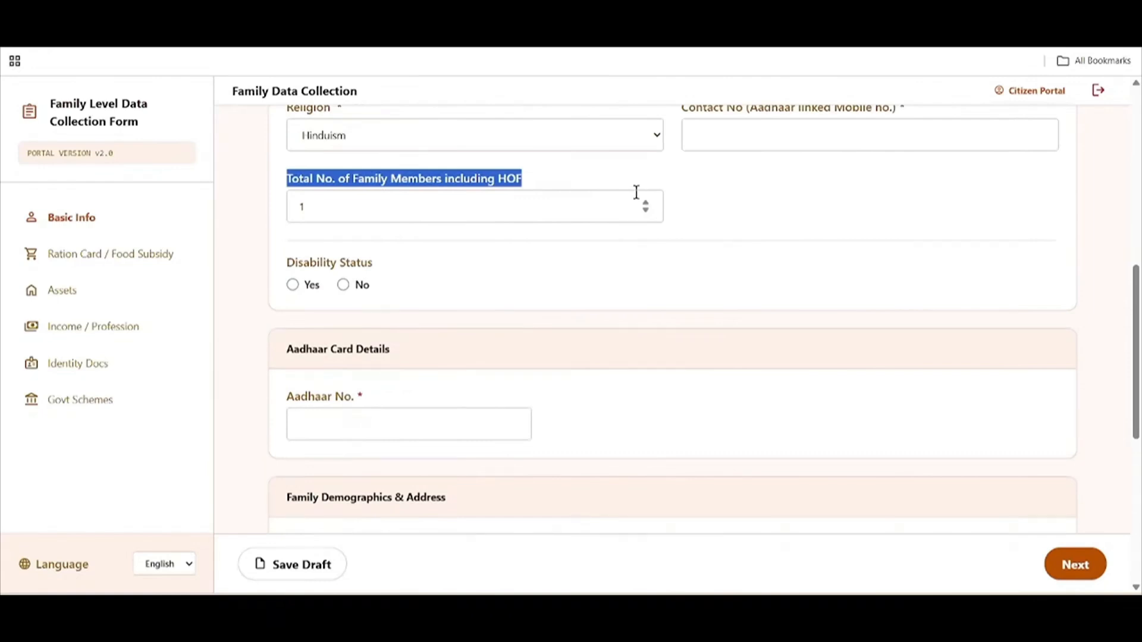
scroll(636, 192, "up", 7)
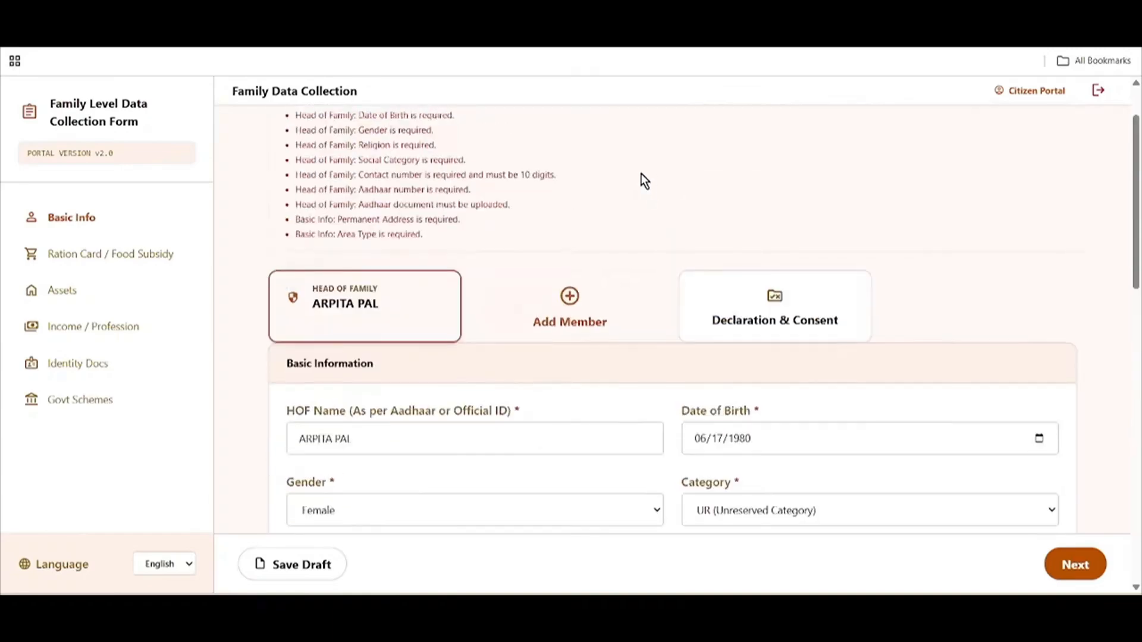
scroll(495, 204, "down", 3)
left_click(484, 180)
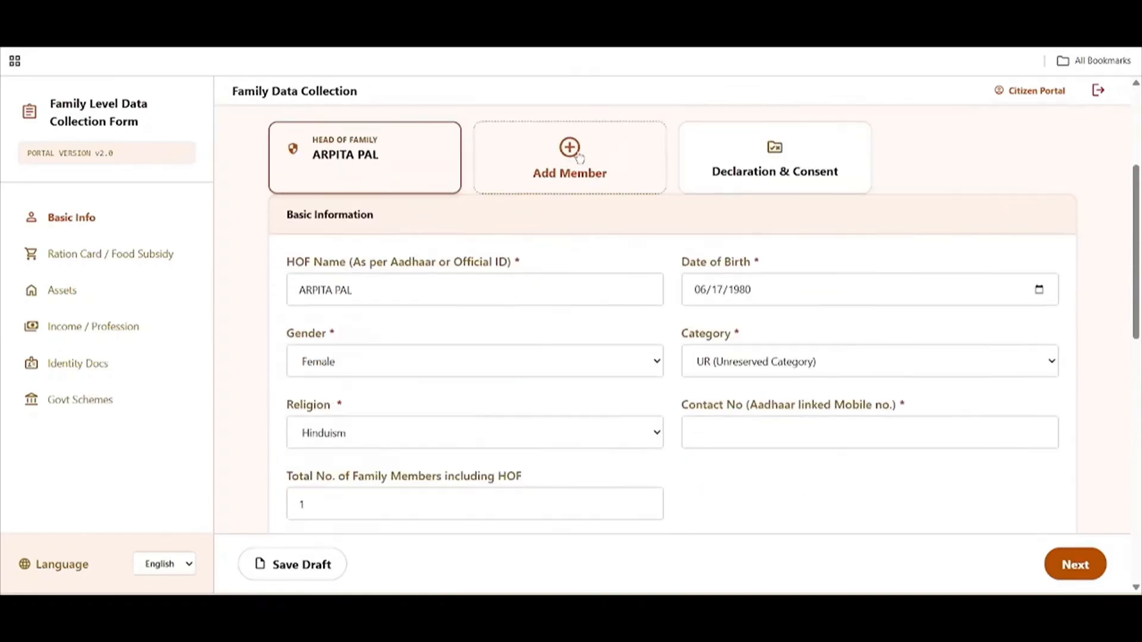
scroll(688, 250, "down", 2)
left_click(747, 264)
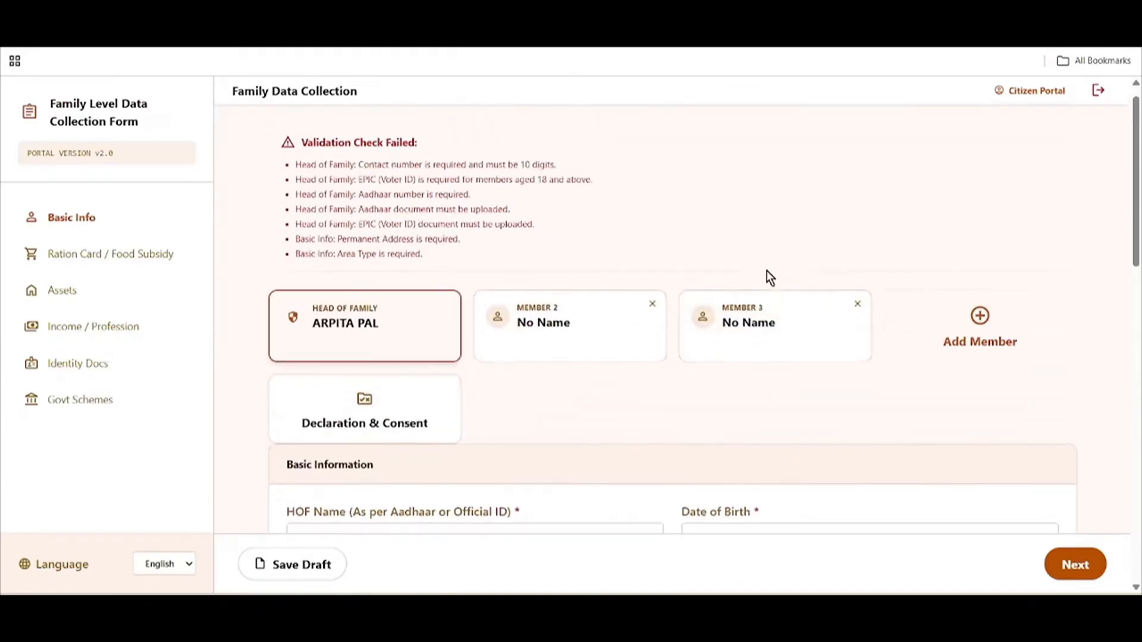
scroll(979, 166, "down", 3)
left_click(988, 178)
scroll(921, 247, "down", 2)
scroll(921, 247, "down", 2)
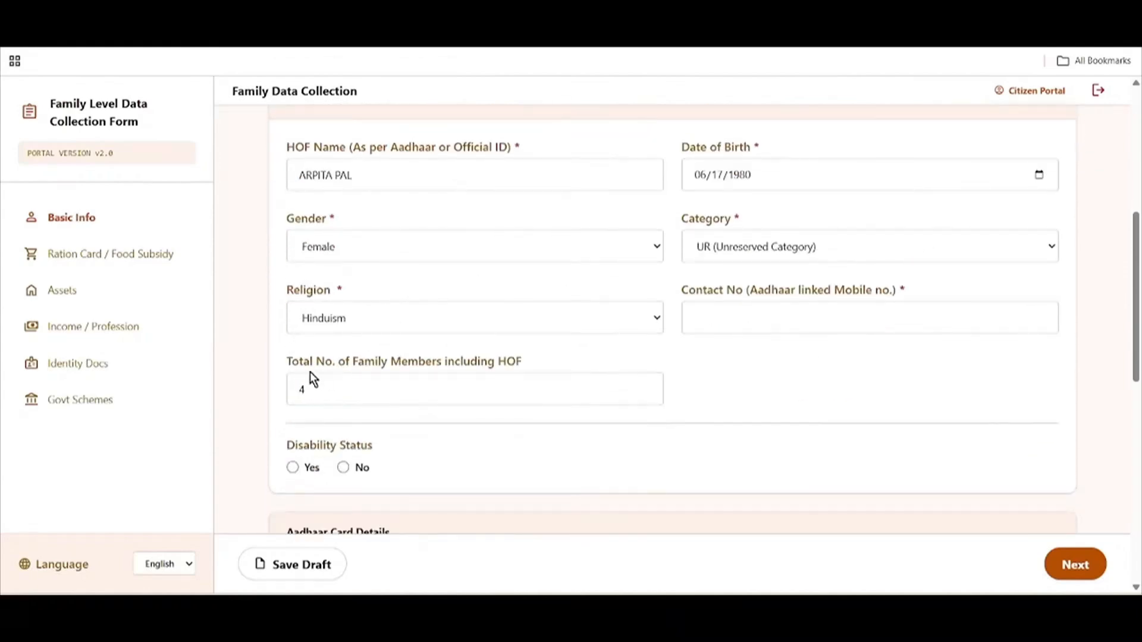
scroll(319, 385, "up", 4)
scroll(331, 393, "up", 2)
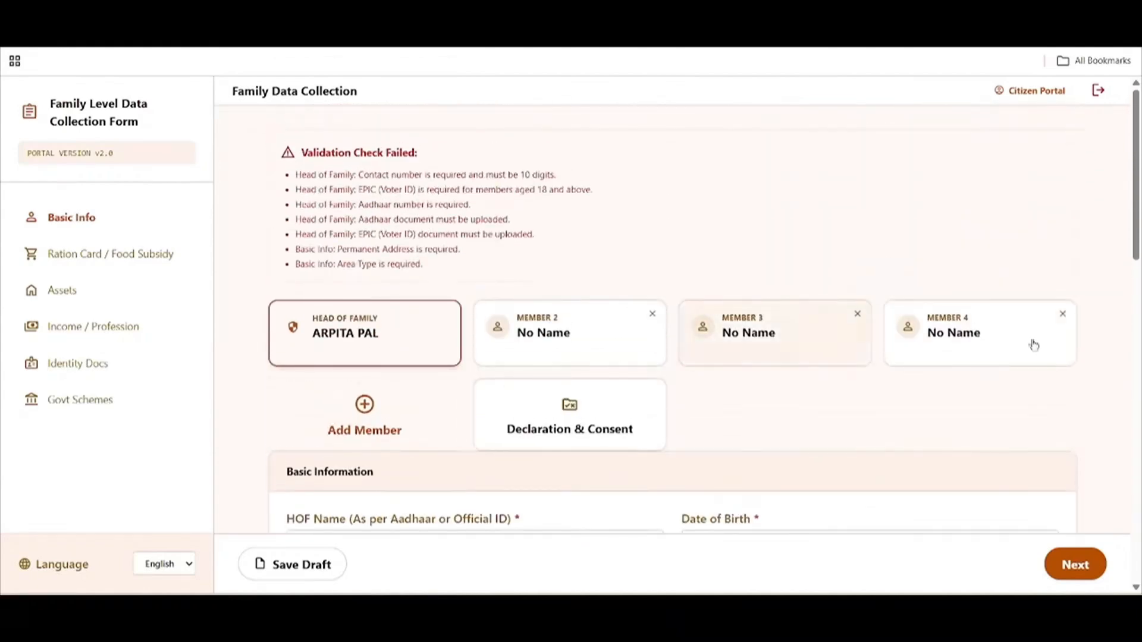
left_click(1062, 314)
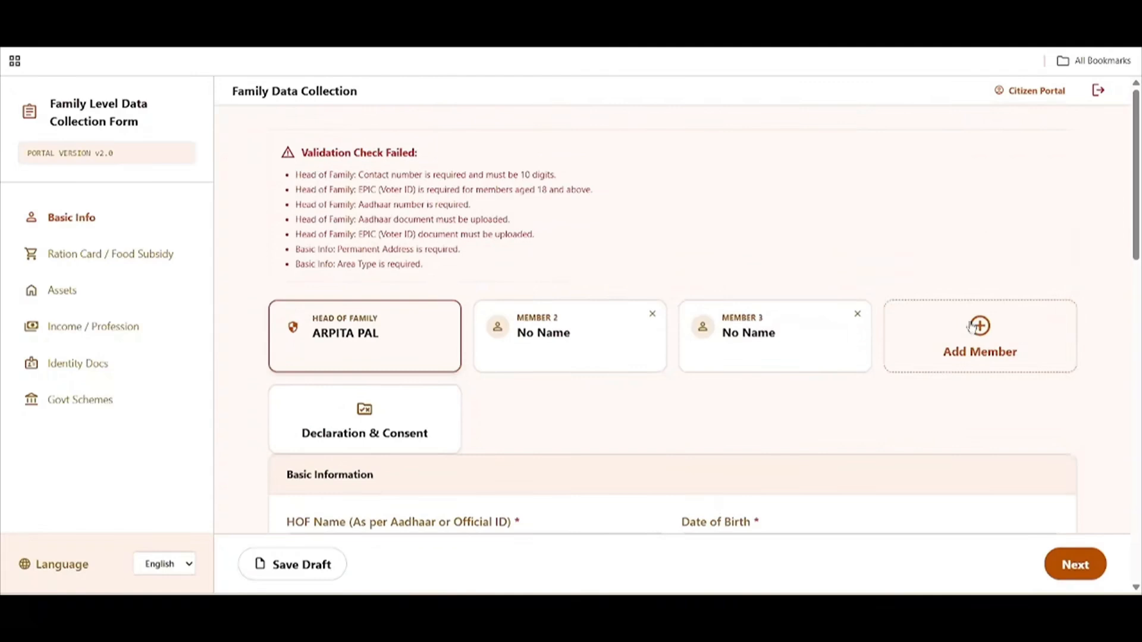
left_click(857, 314)
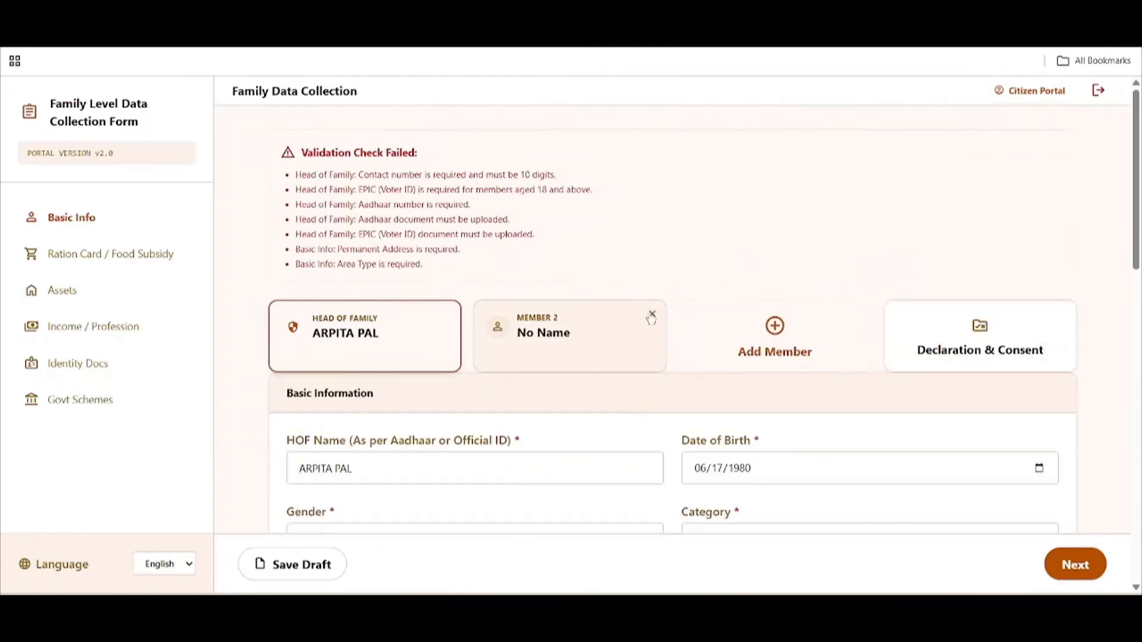
left_click(644, 316)
scroll(668, 357, "down", 8)
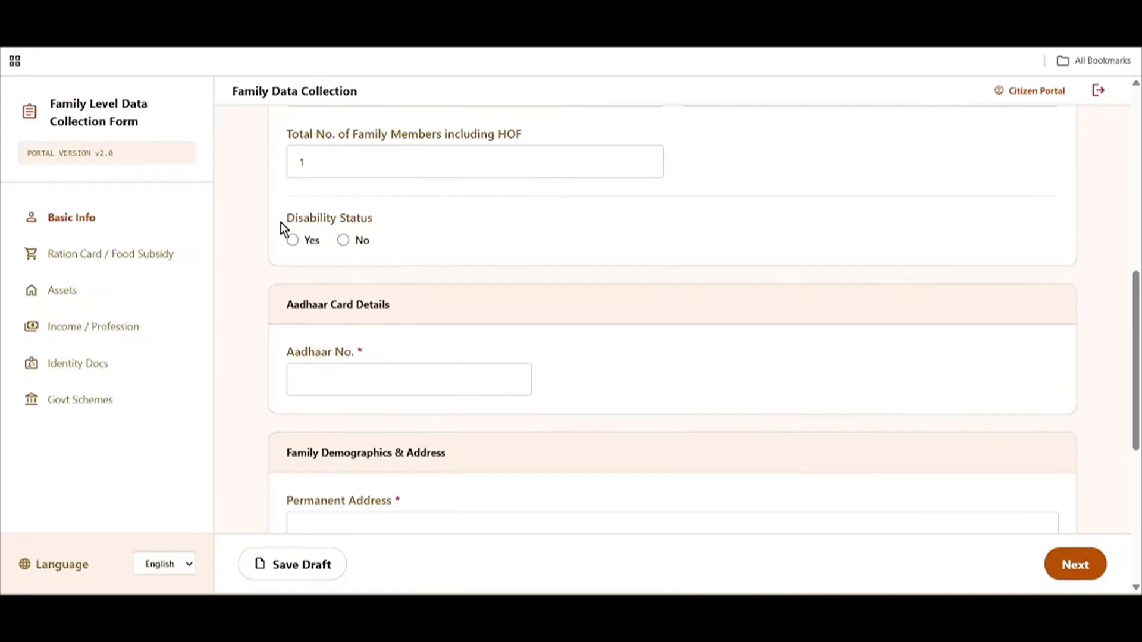
left_click_drag(281, 224, 468, 255)
Step: Set the head of family's Disability Status to No after checking the Yes fields
left_click(295, 239)
left_click_drag(268, 287, 430, 292)
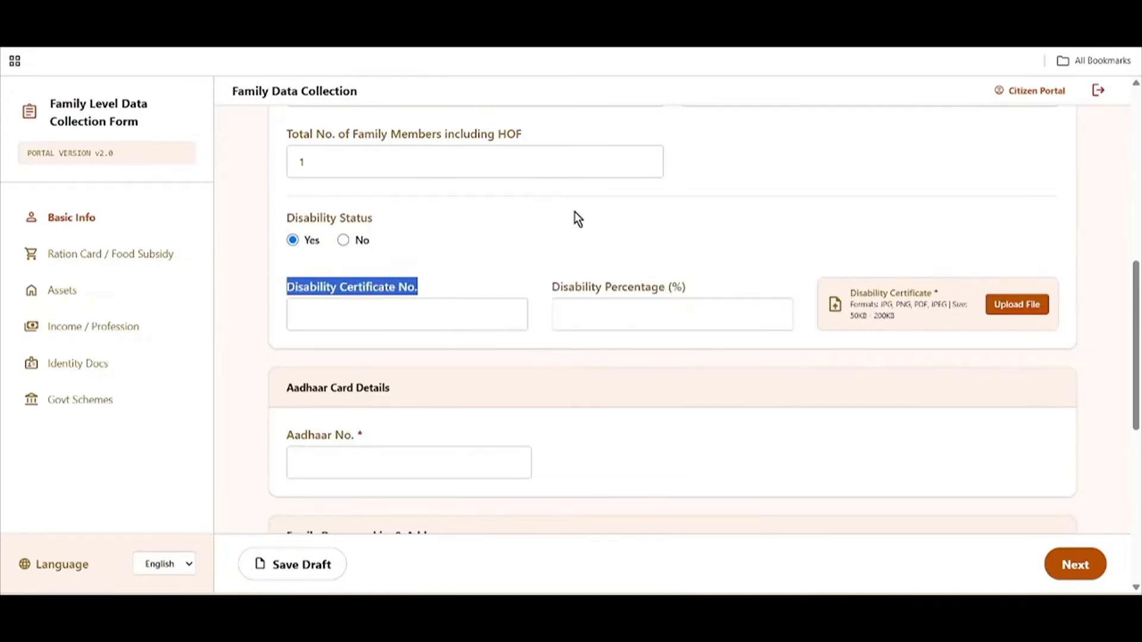
left_click_drag(551, 288, 895, 317)
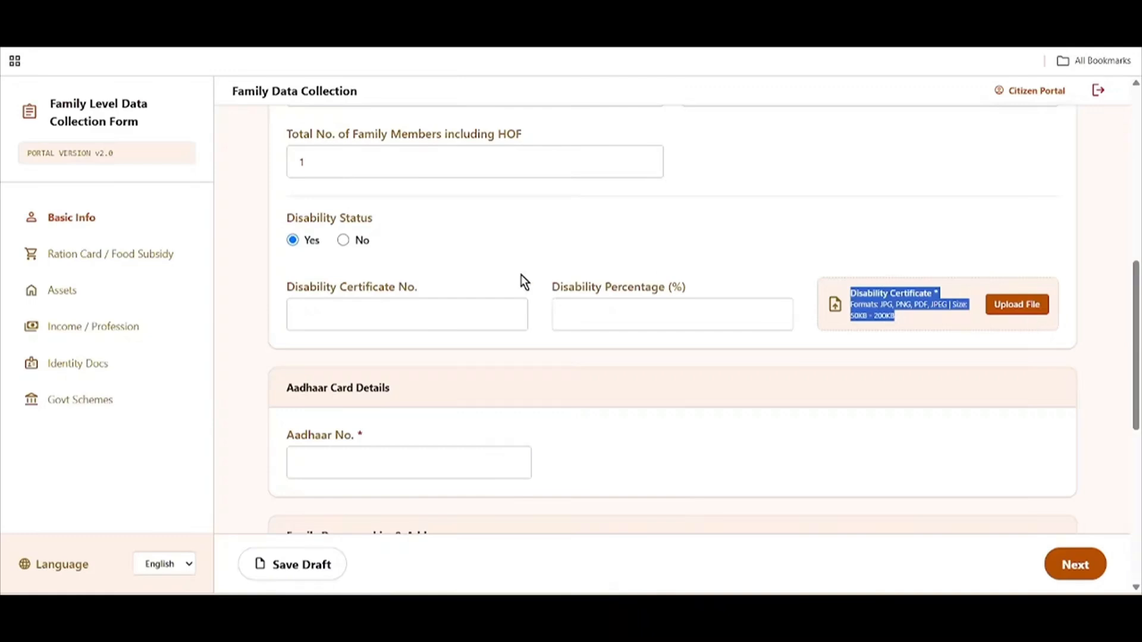
left_click(345, 242)
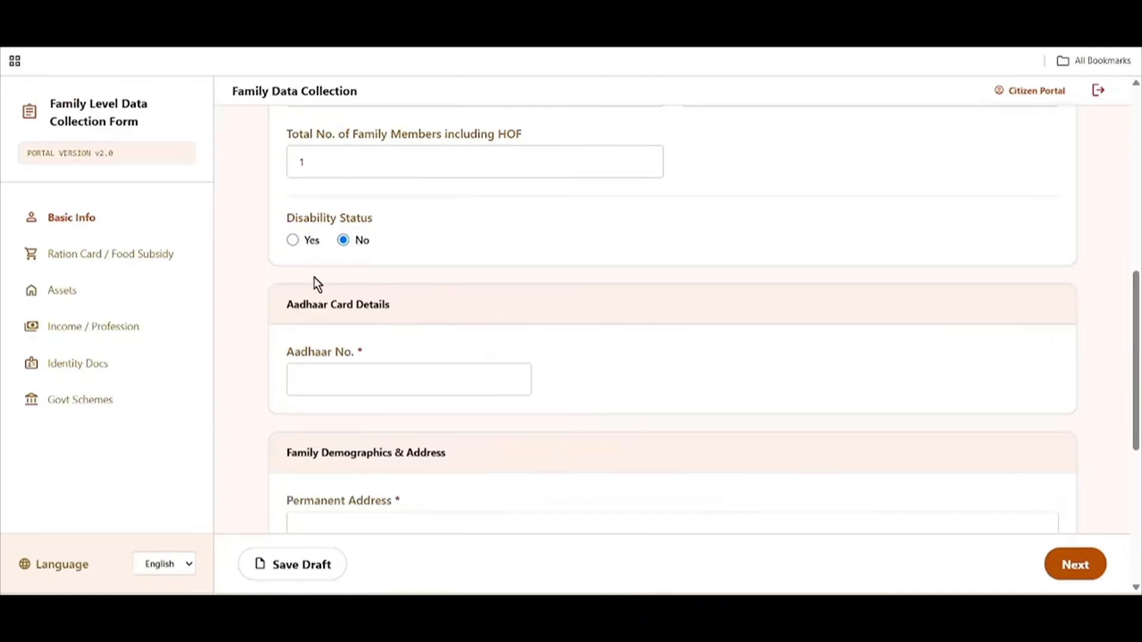
left_click_drag(289, 300, 424, 325)
scroll(519, 323, "down", 3)
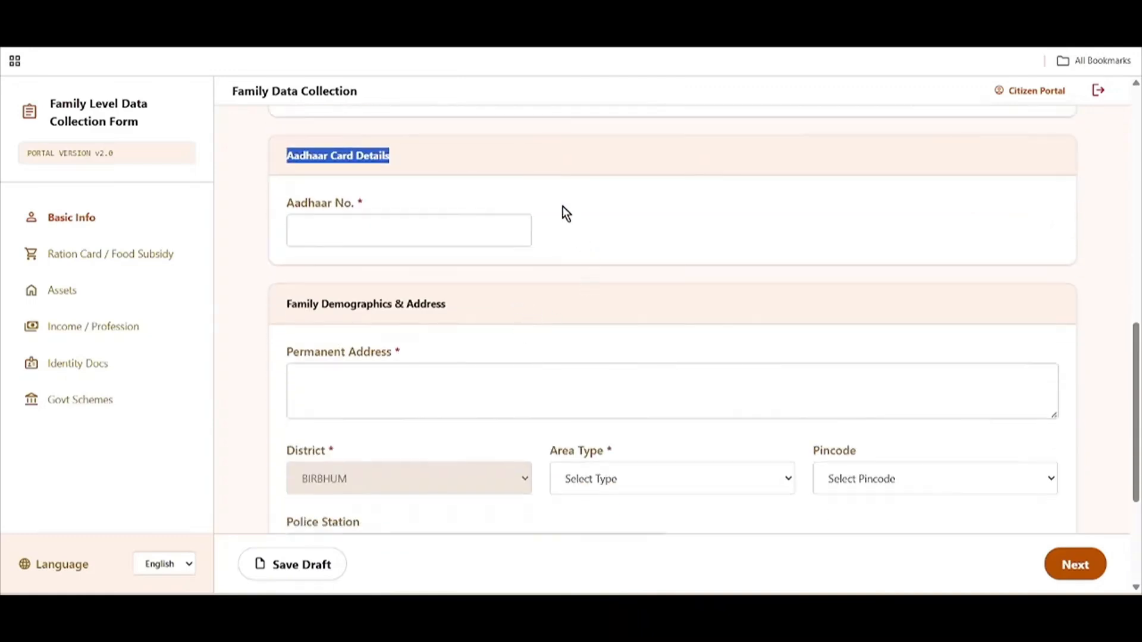
Step: Fill the Aadhaar No. field to reveal the Aadhaar Card Document upload box
left_click_drag(256, 200, 392, 208)
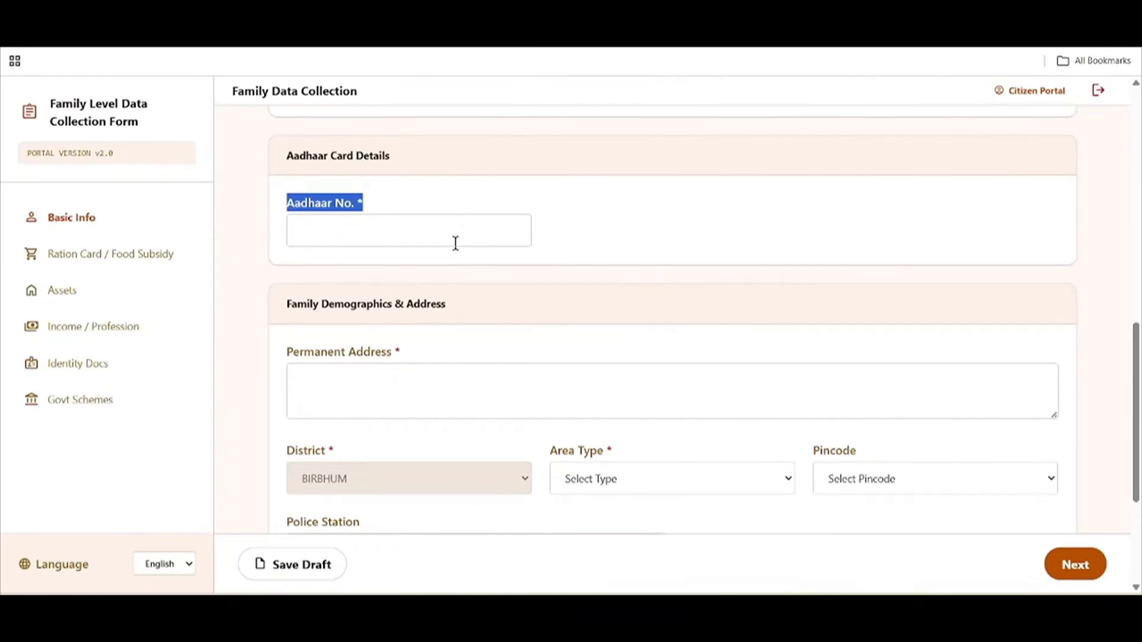
left_click(459, 222)
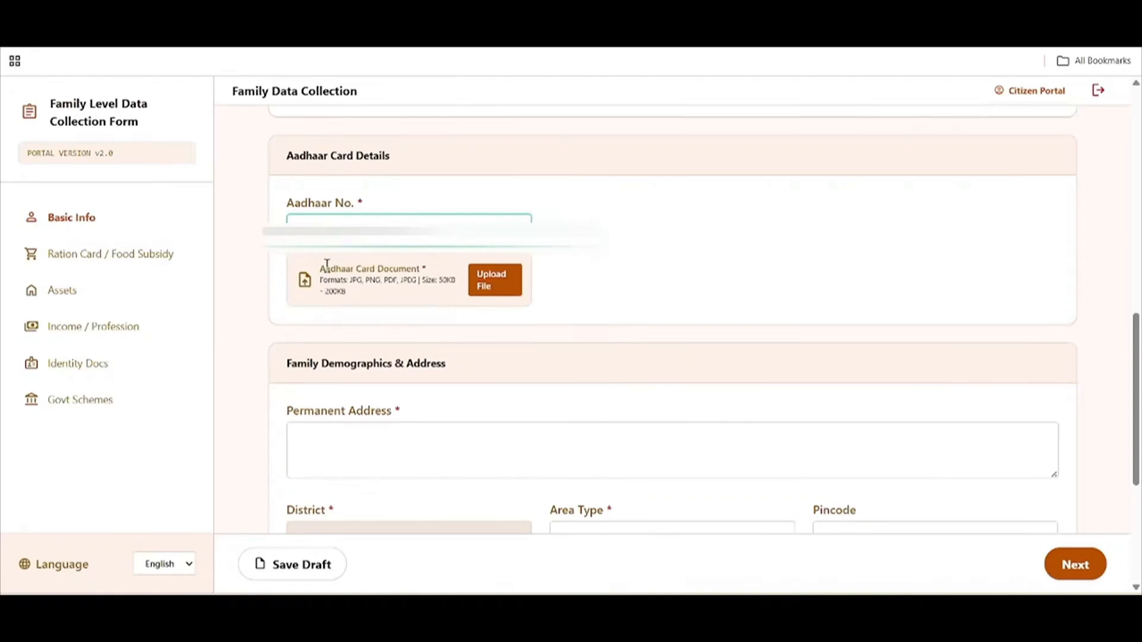
left_click_drag(326, 268, 444, 277)
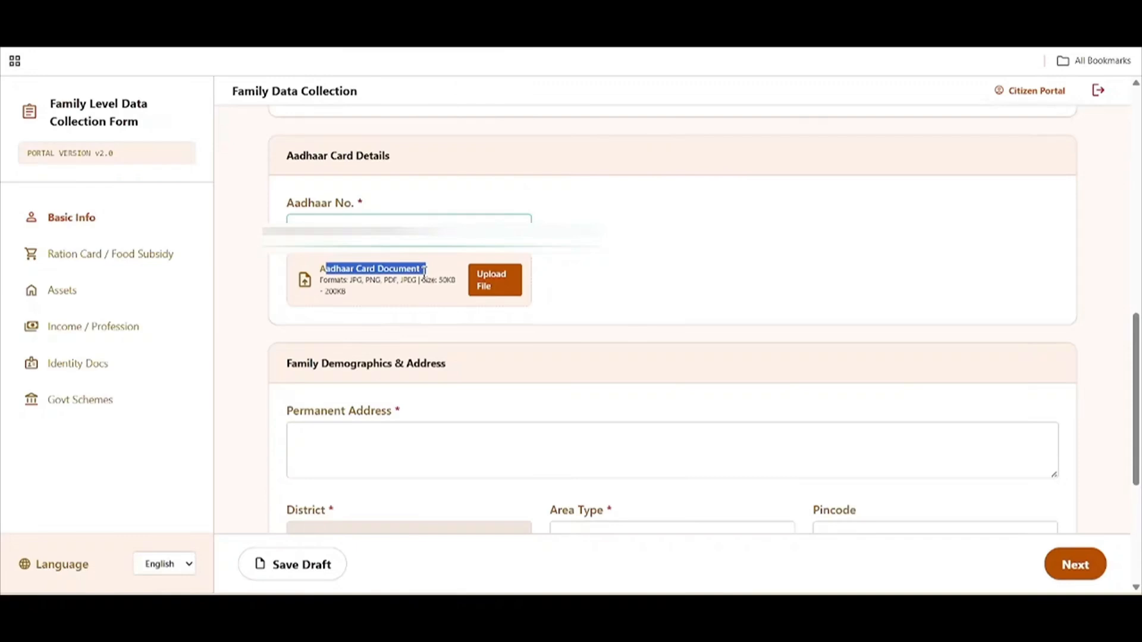
scroll(448, 362, "down", 3)
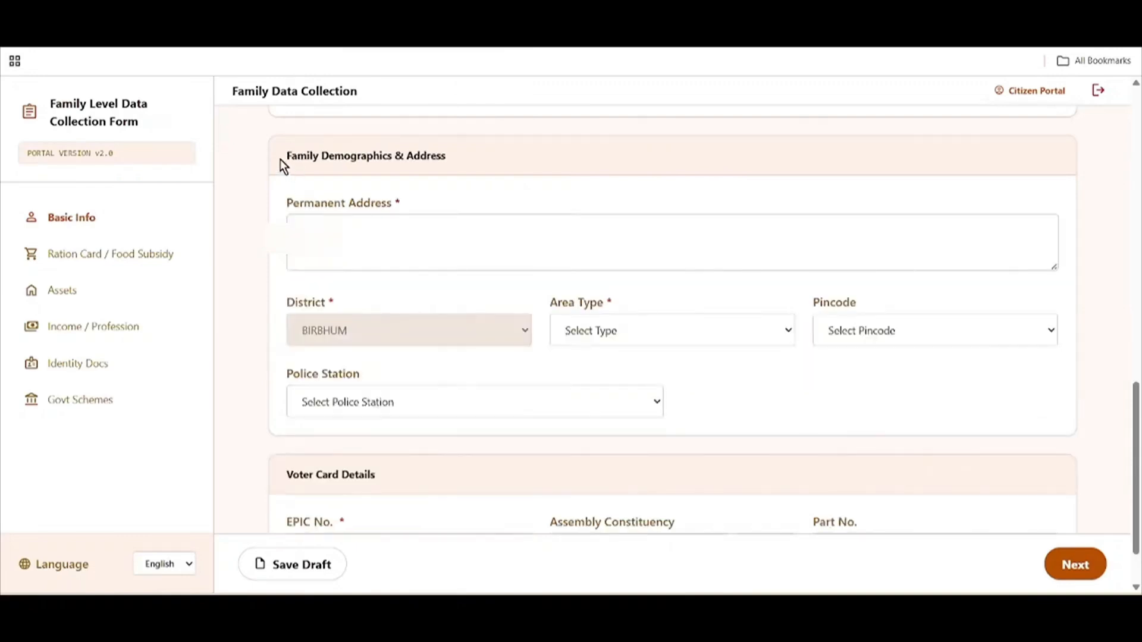
Step: Set the address Area Type to Urban, leaving the pincode unchosen
left_click_drag(284, 156, 456, 172)
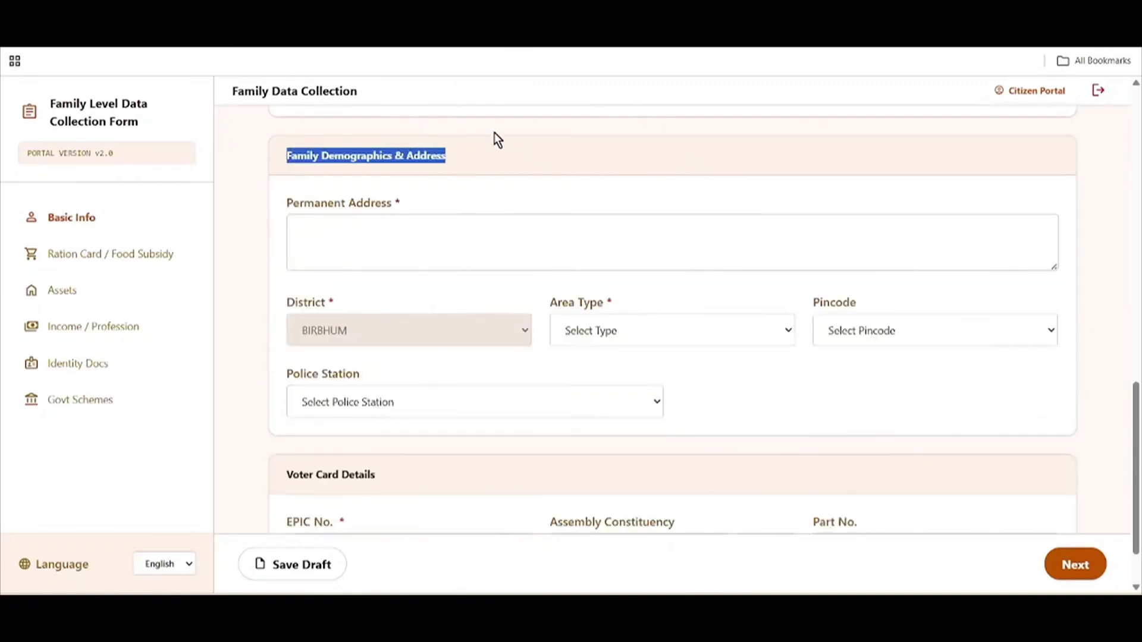
left_click_drag(288, 203, 418, 212)
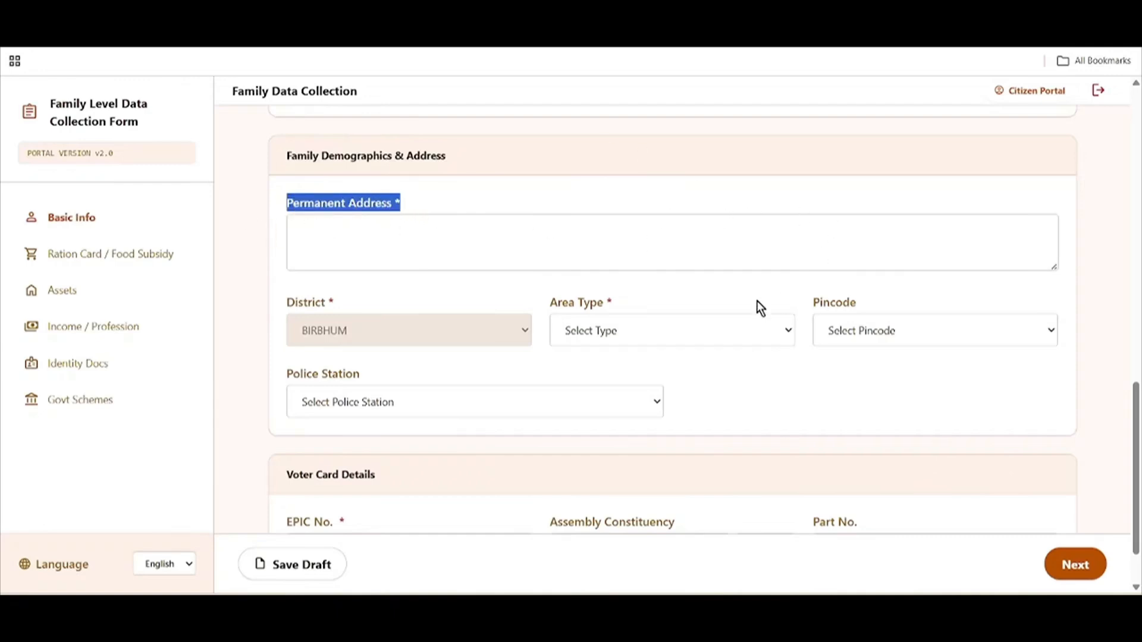
left_click_drag(288, 303, 355, 309)
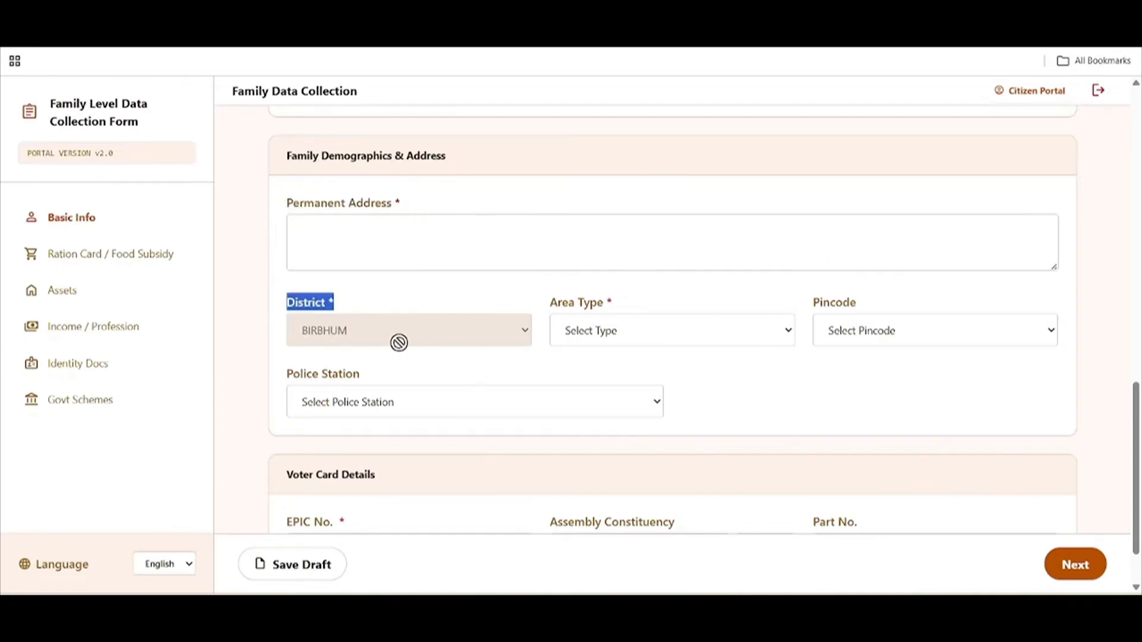
left_click_drag(553, 301, 659, 333)
left_click(644, 336)
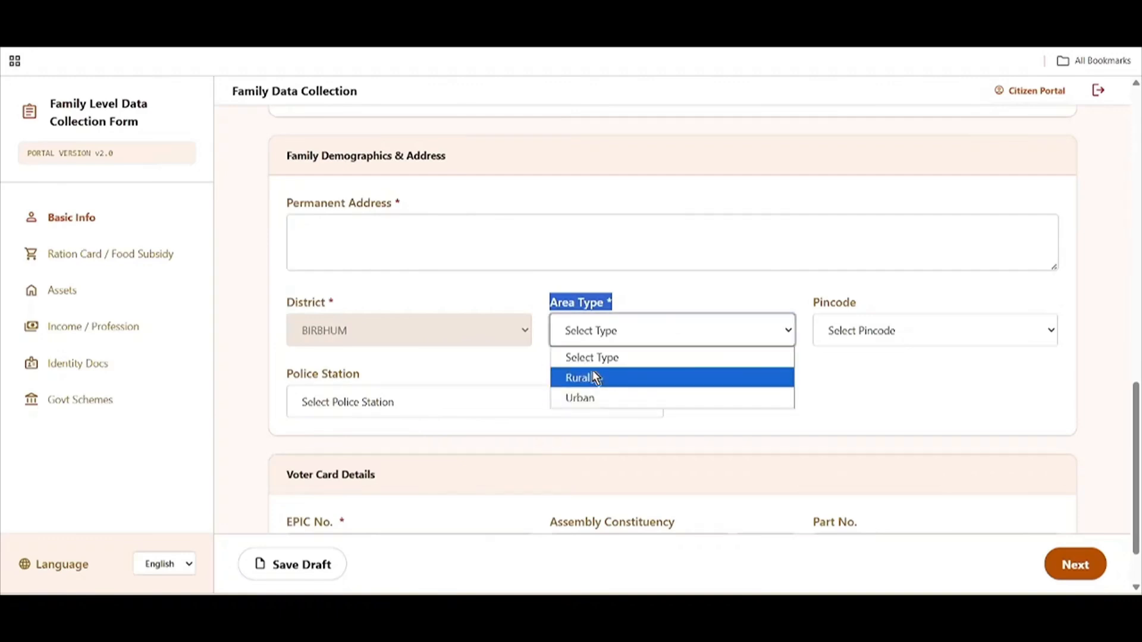
left_click(593, 398)
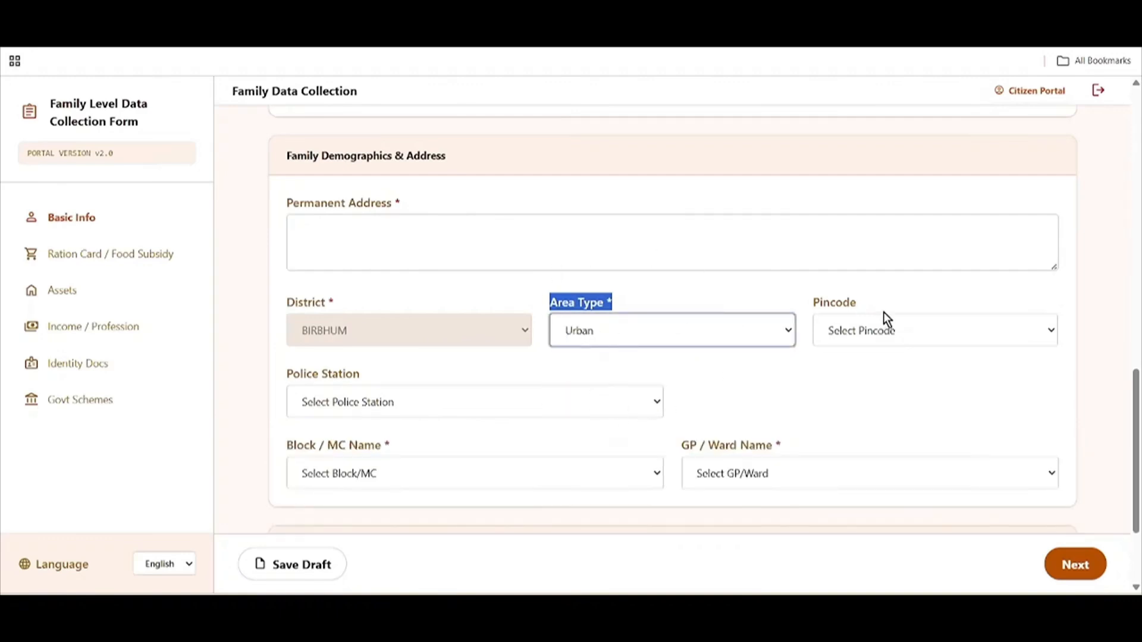
left_click_drag(811, 302, 892, 303)
left_click(885, 332)
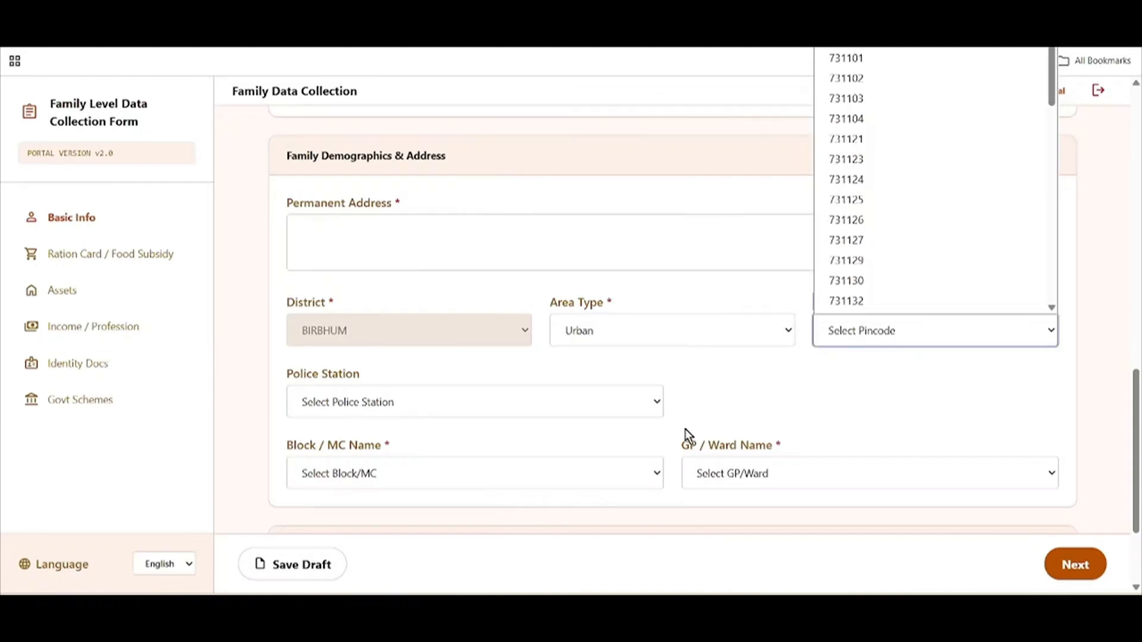
left_click(736, 248)
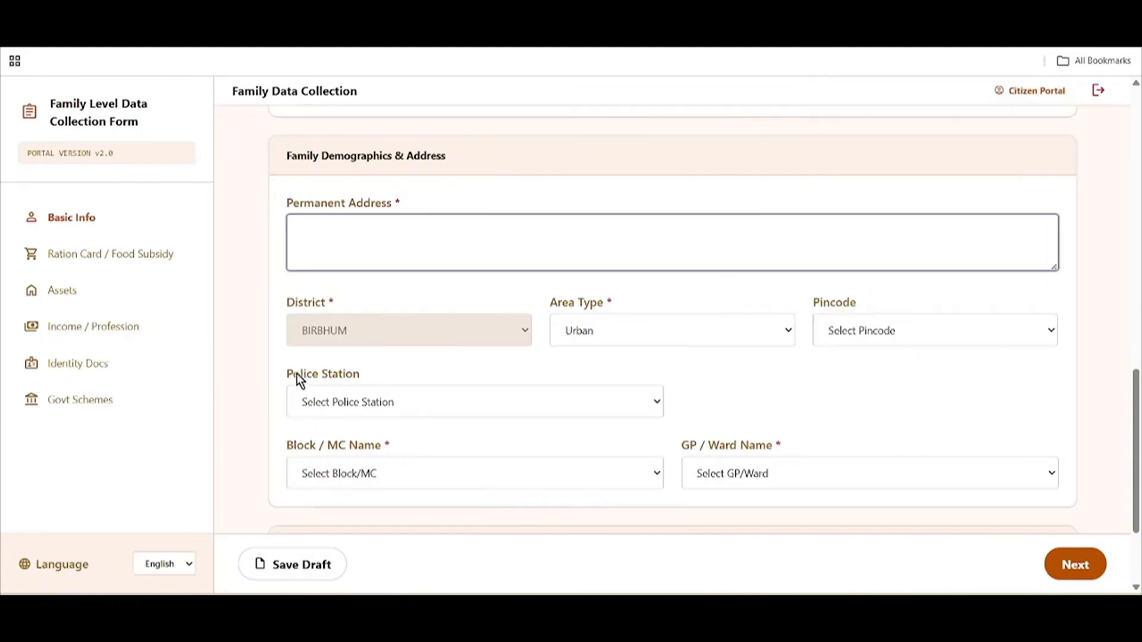
Step: Choose Margarm PS police station, Dubrajpur block and Dubrajpur (M) - Ward No.4
left_click_drag(286, 374, 384, 377)
left_click(399, 406)
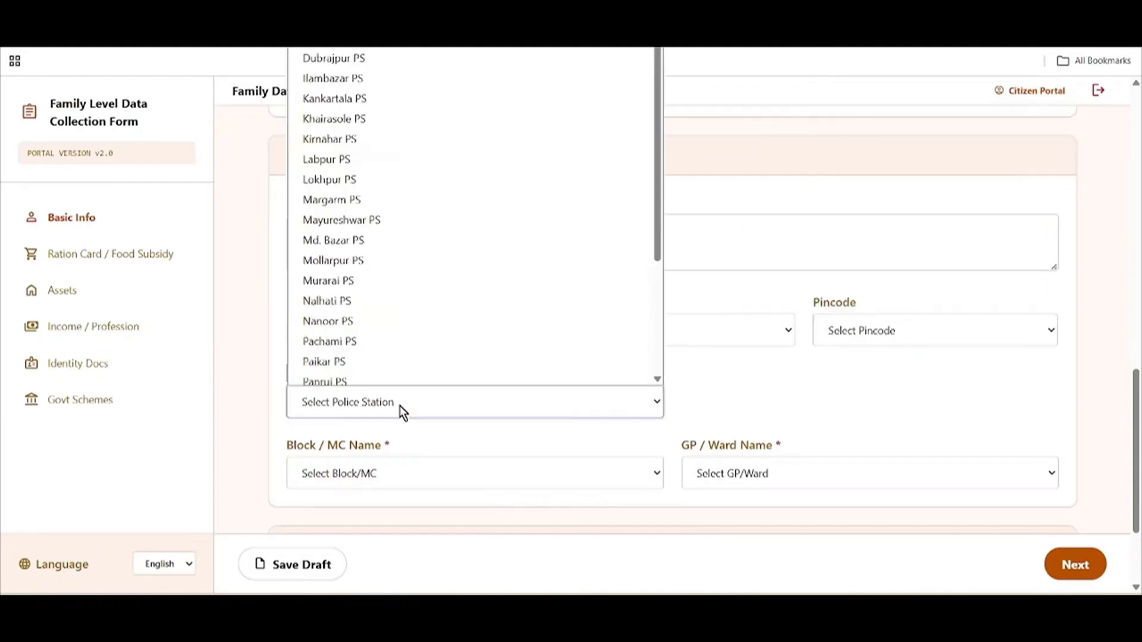
left_click(403, 191)
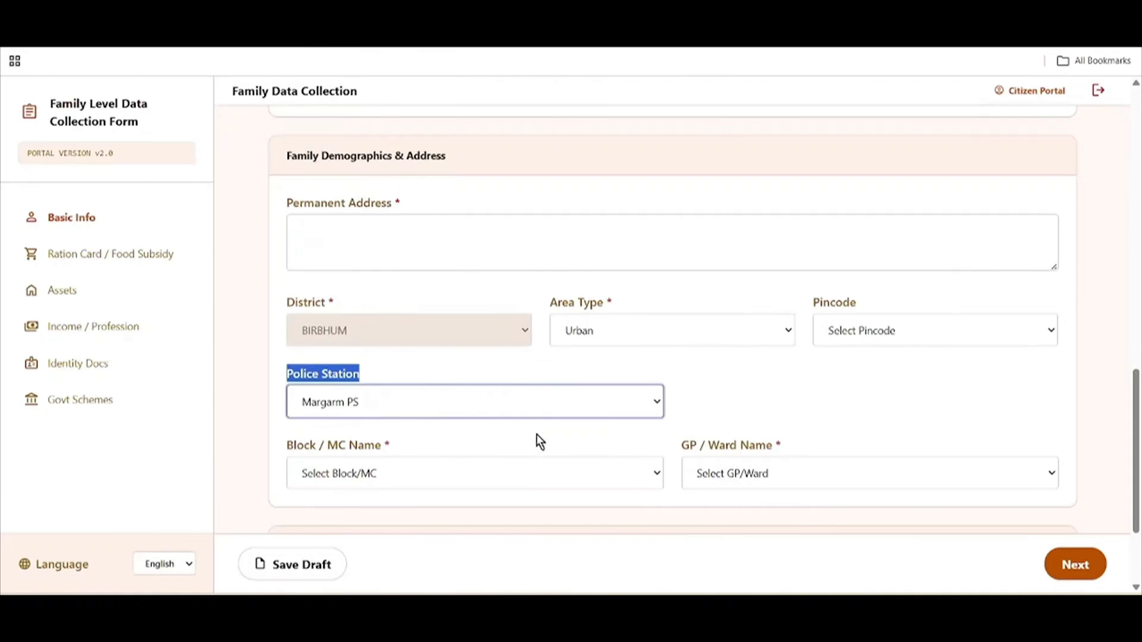
left_click_drag(290, 445, 411, 454)
left_click(397, 471)
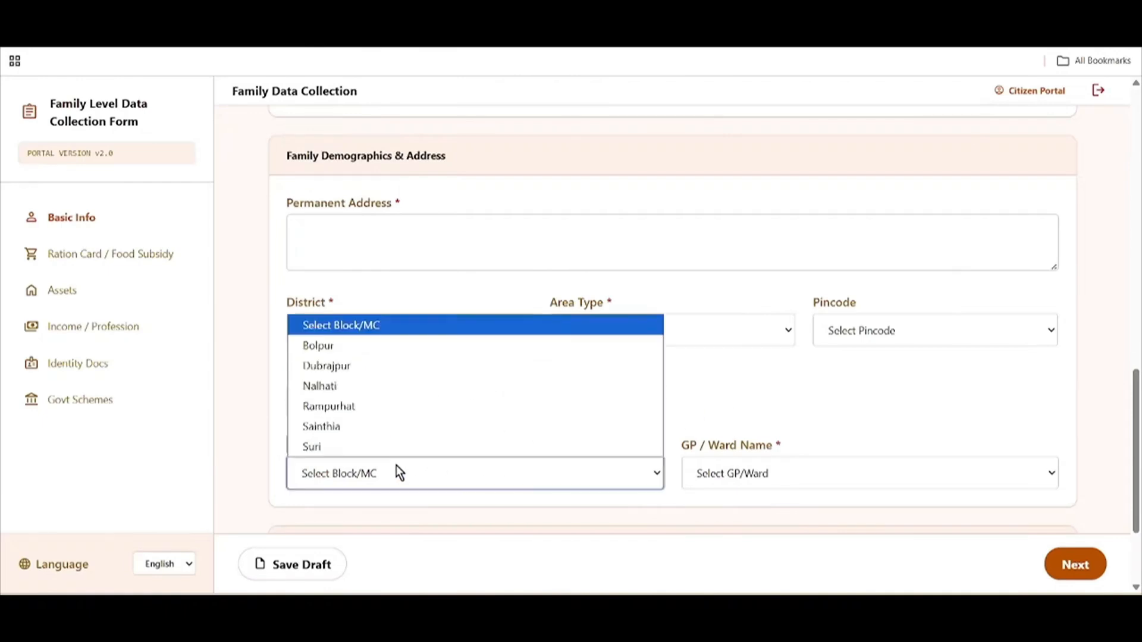
left_click(389, 369)
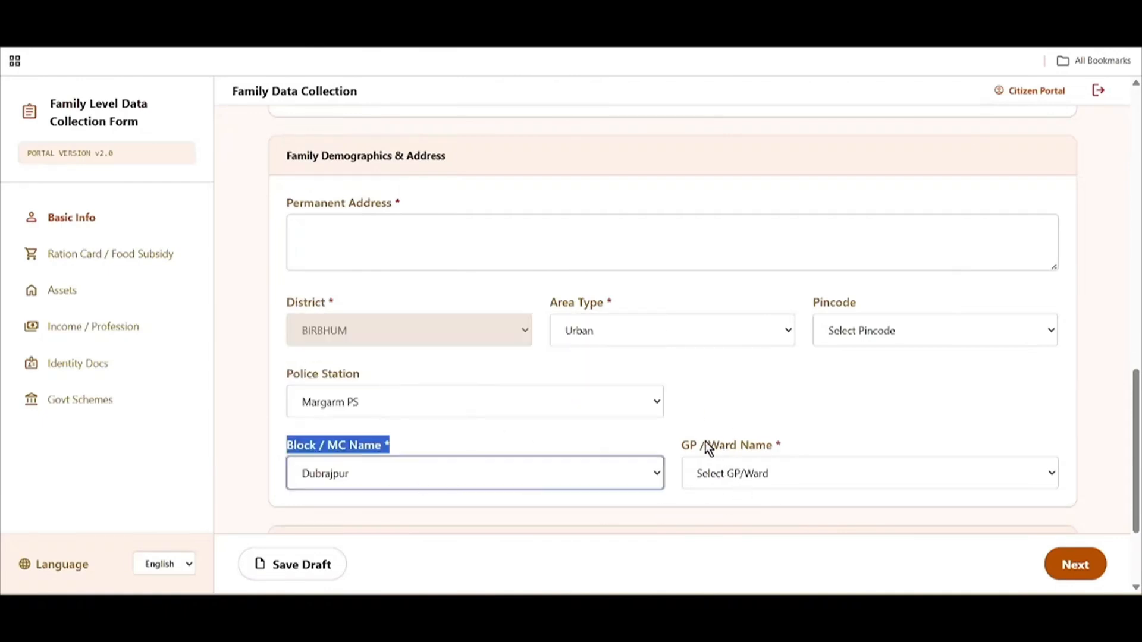
left_click_drag(698, 445, 799, 447)
left_click(738, 473)
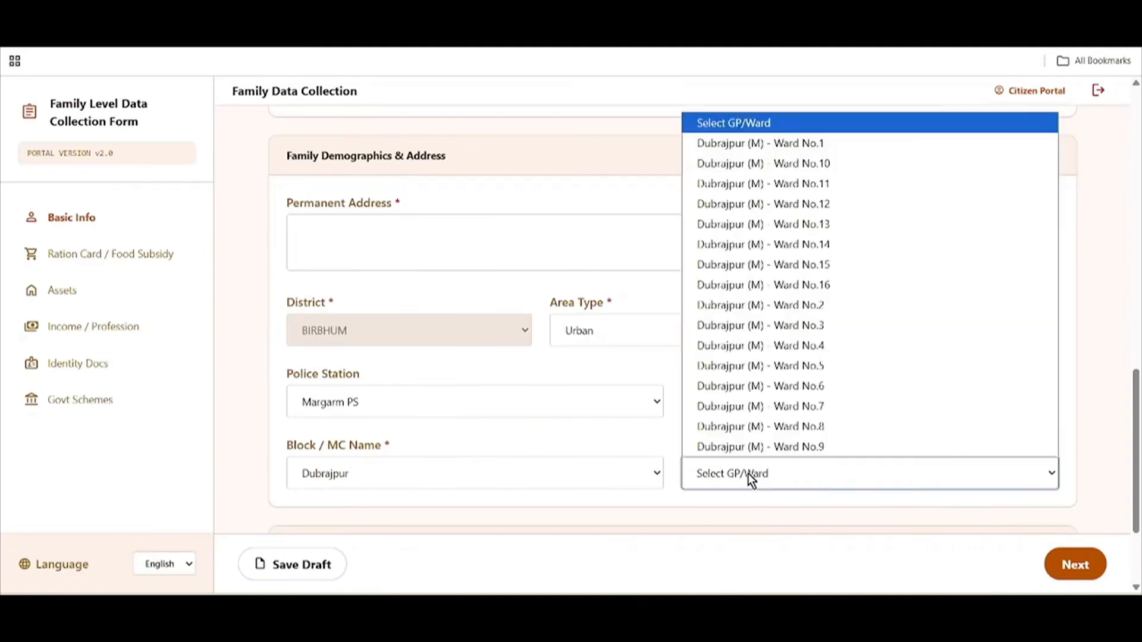
left_click(761, 362)
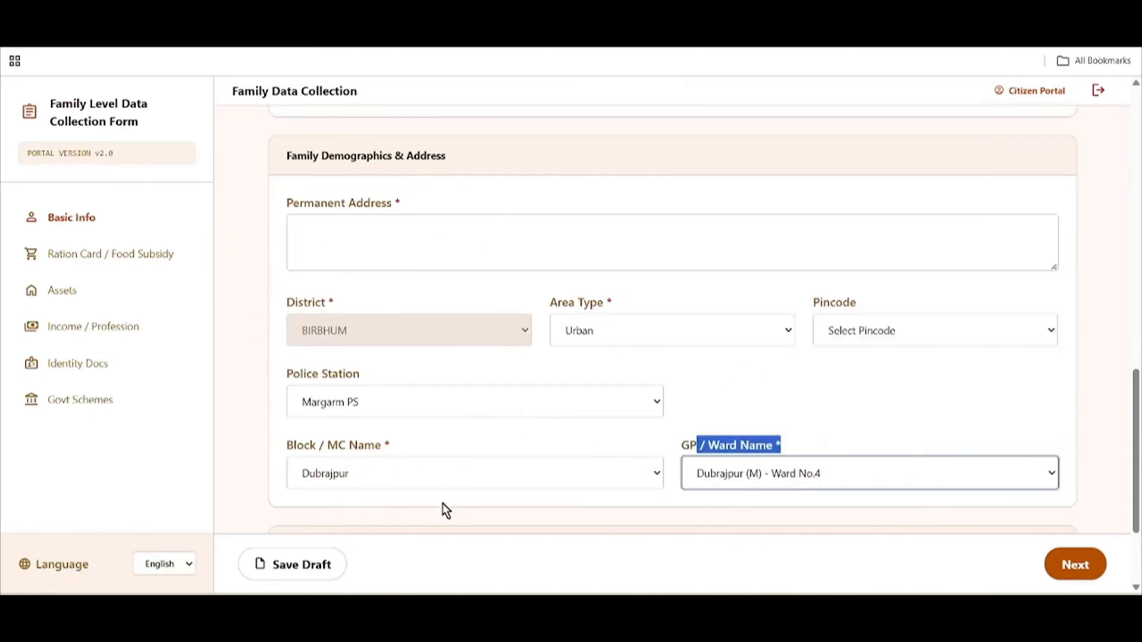
scroll(462, 500, "down", 3)
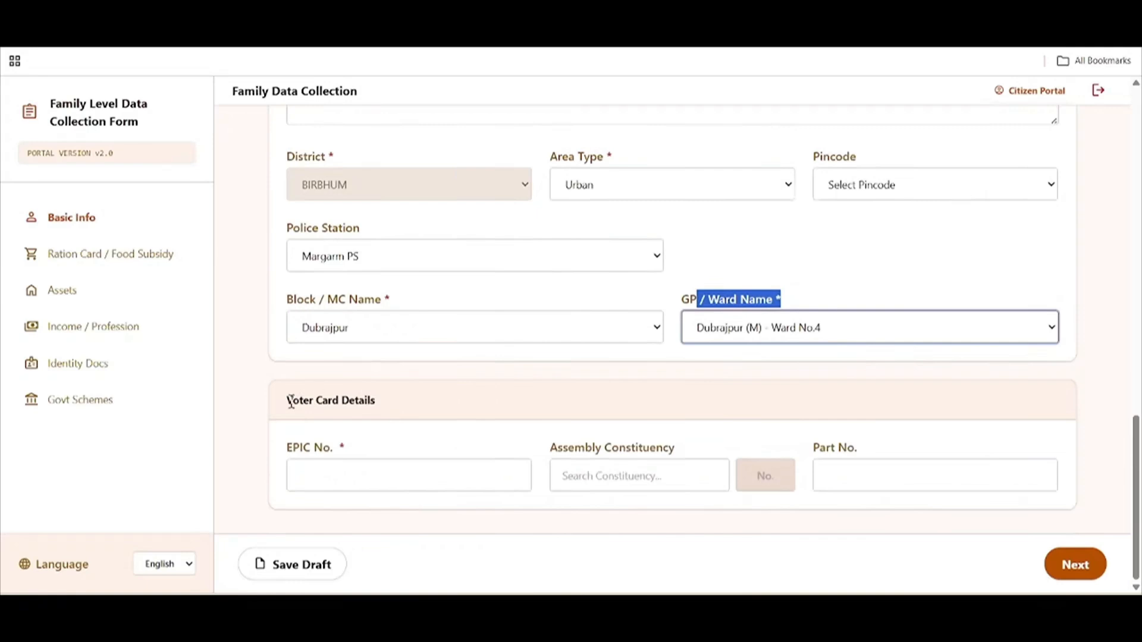
Step: Point out the Voter Card Details fields: EPIC No., Assembly Constituency and Part No
left_click_drag(293, 400, 420, 411)
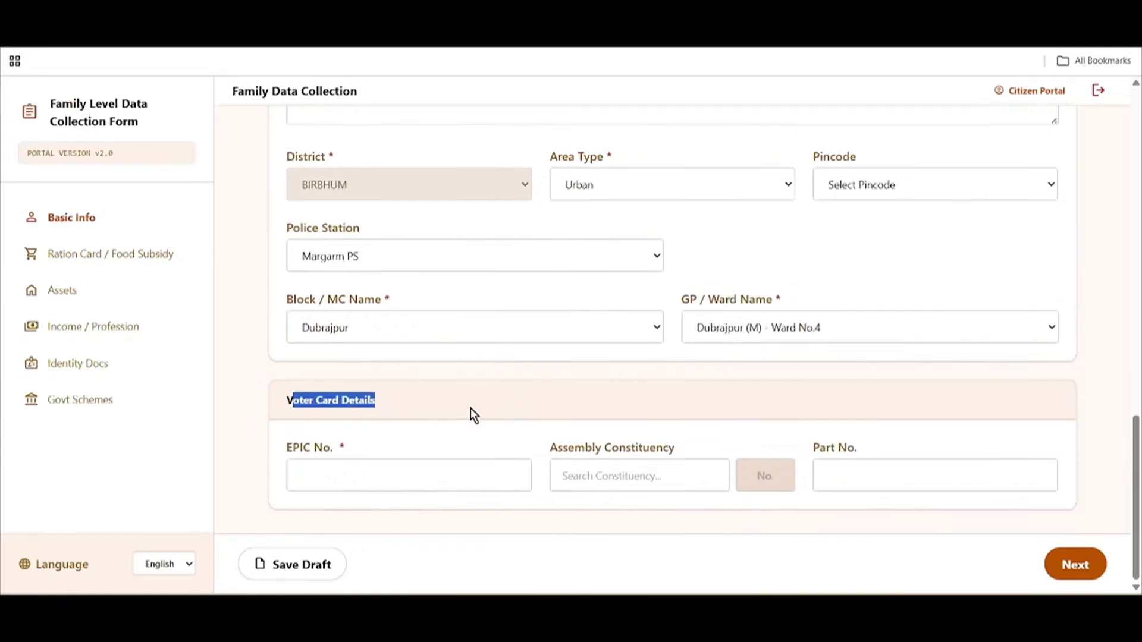
left_click(314, 452)
left_click_drag(284, 447, 719, 458)
left_click_drag(806, 445, 877, 456)
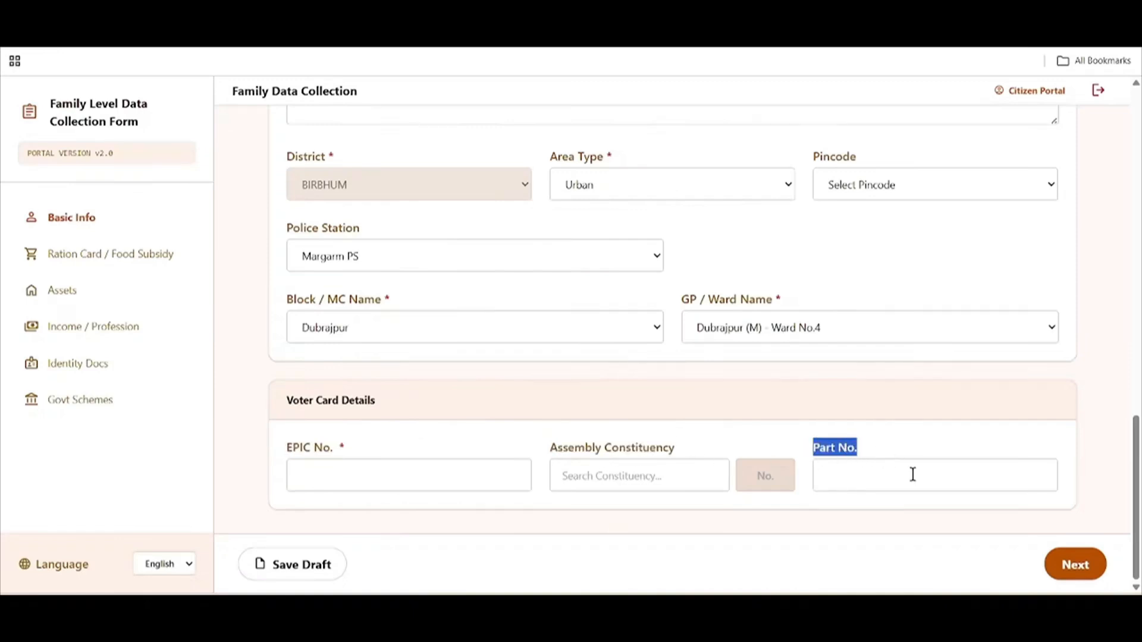
double_click(564, 448)
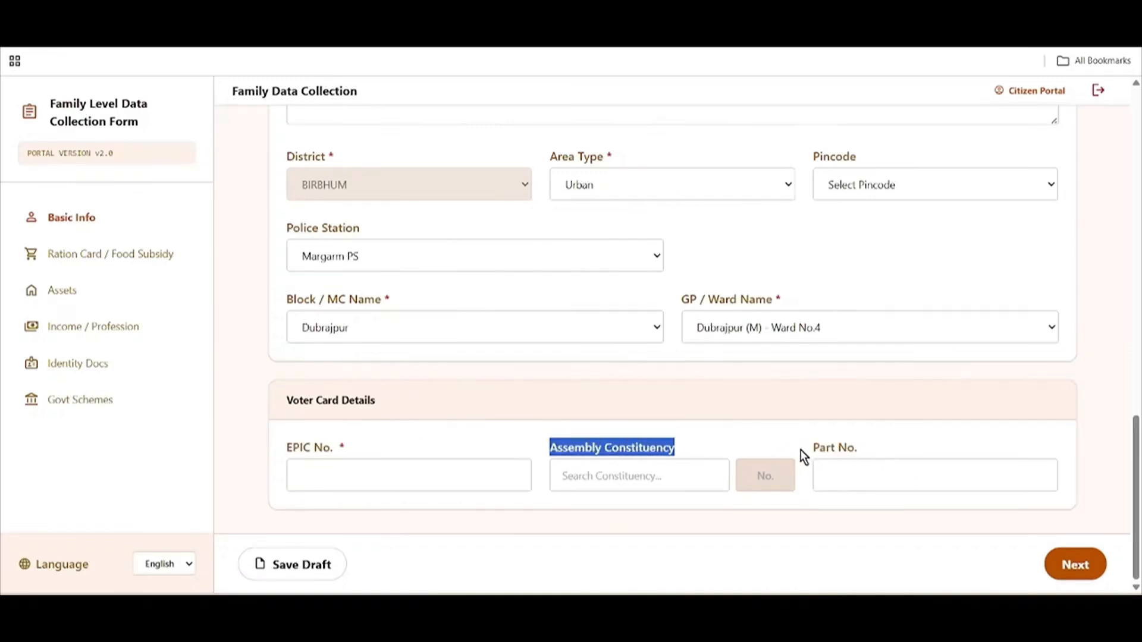
left_click_drag(801, 449, 886, 447)
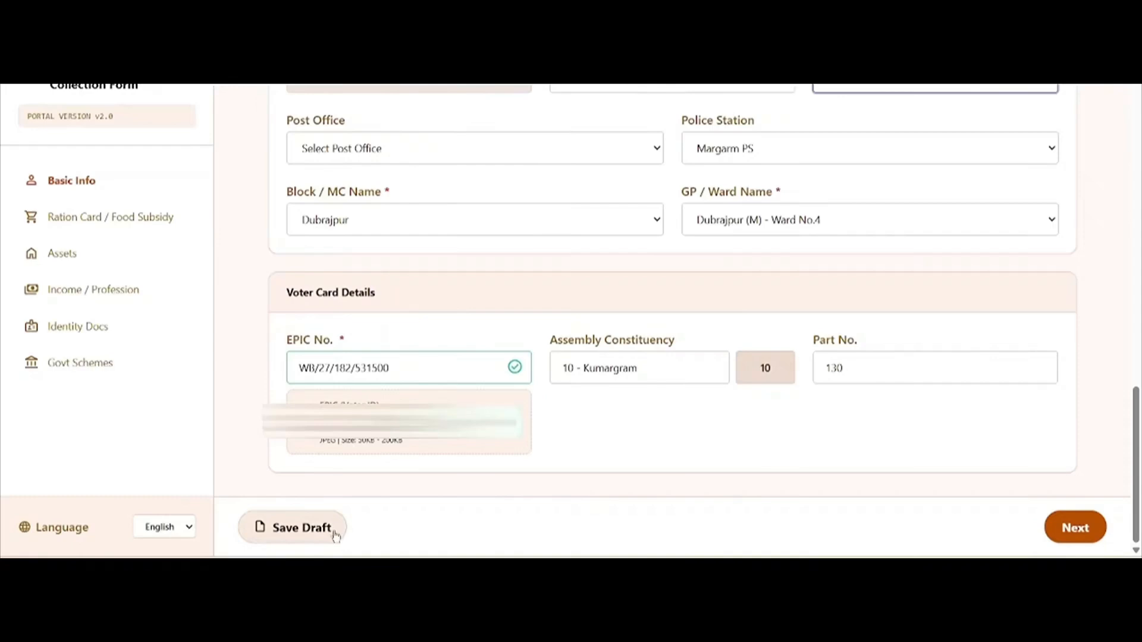
Step: Answer the Digital Ration Card questions, trying Yes with type RKSY1, then continue to Assets
left_click(1081, 535)
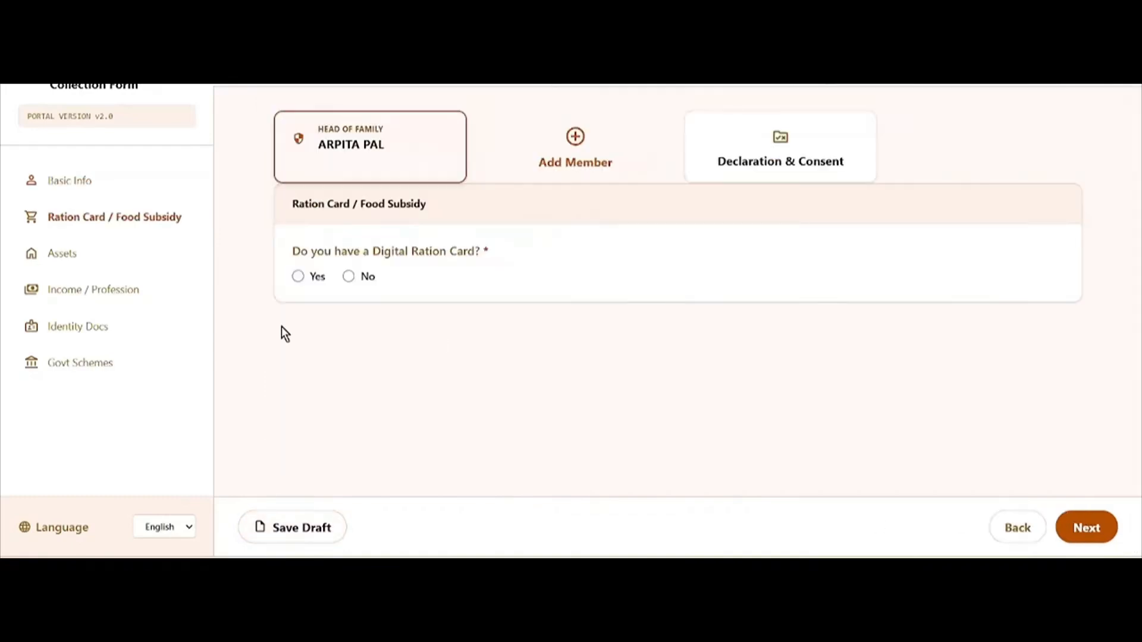
left_click_drag(293, 286, 484, 295)
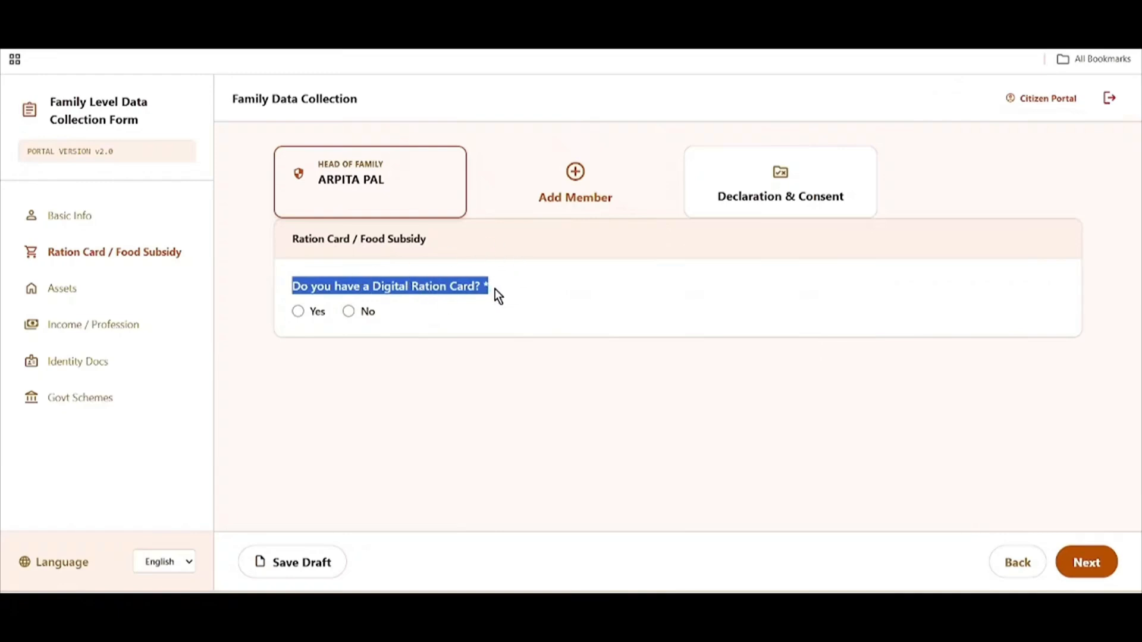
left_click(298, 312)
left_click_drag(292, 362, 428, 365)
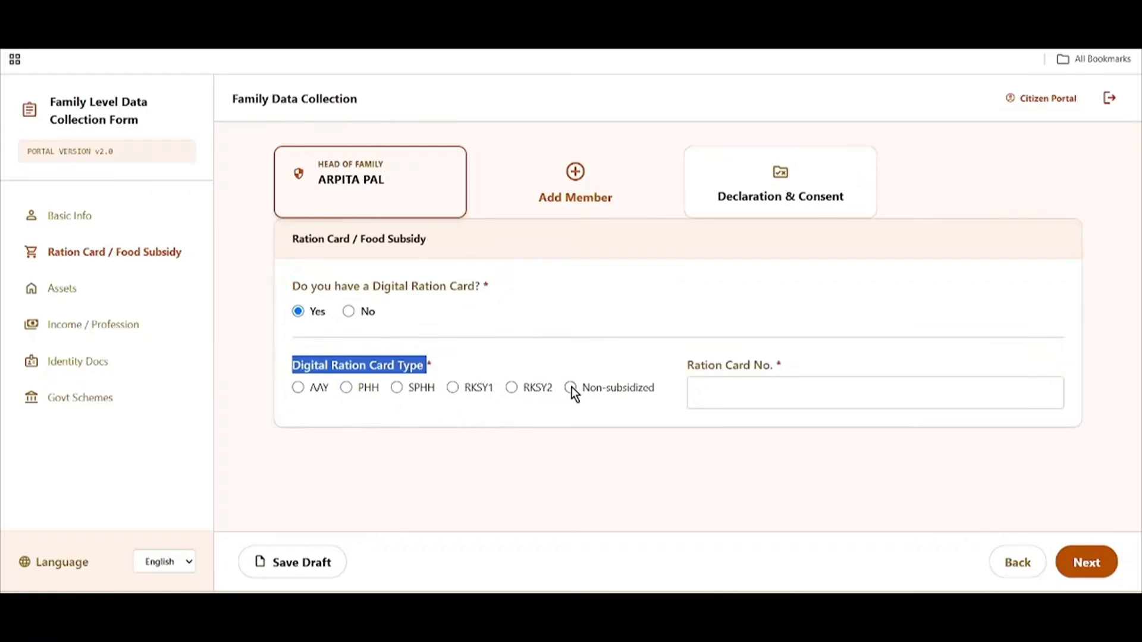
left_click(452, 388)
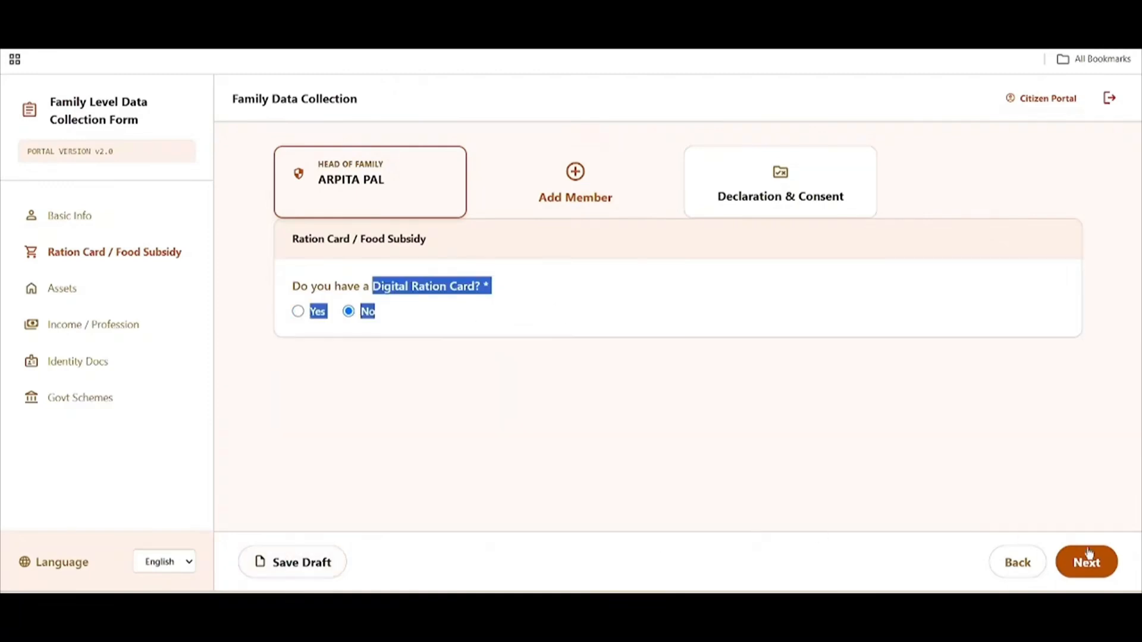
left_click(1092, 568)
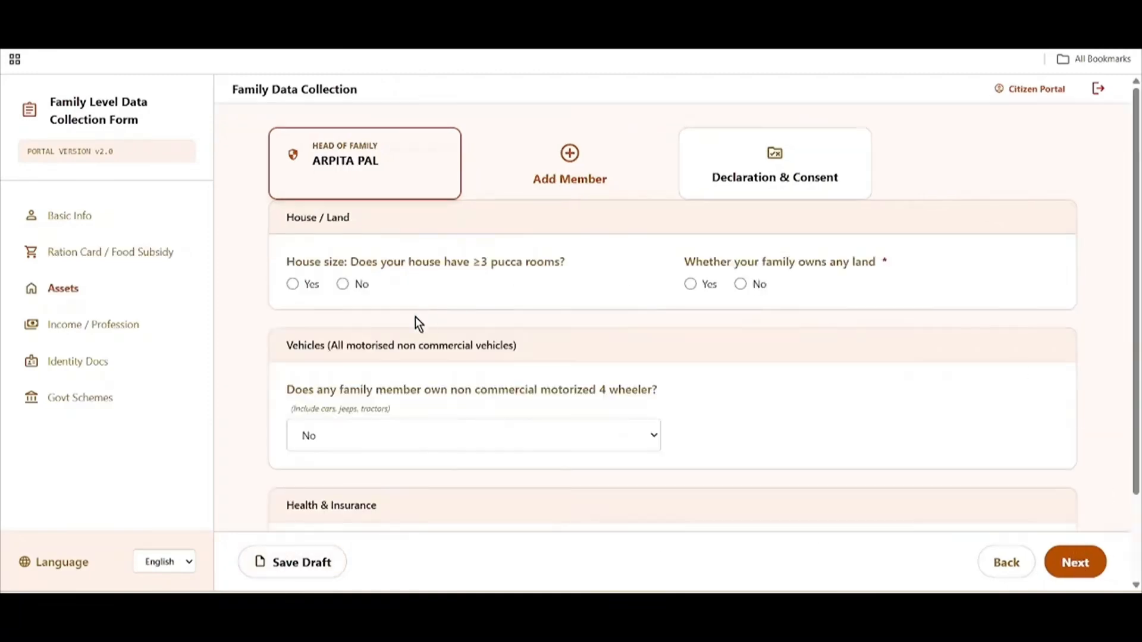
Step: Answer No to three or more pucca rooms and, after previewing Yes, No to owning land
left_click_drag(362, 261, 373, 317)
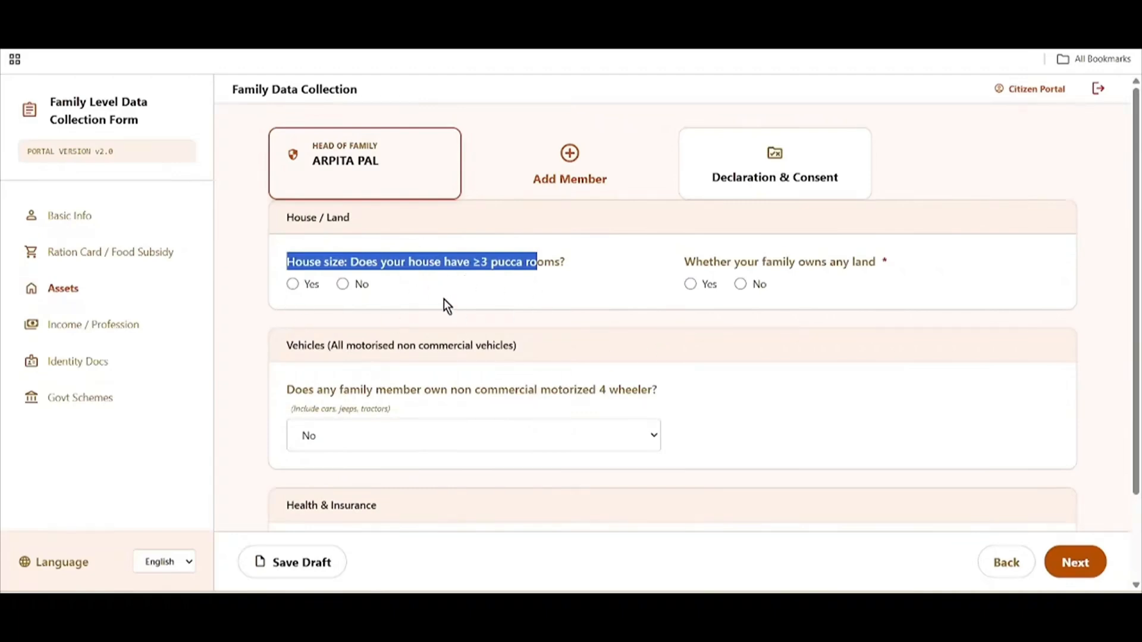
left_click(342, 284)
left_click_drag(676, 259, 816, 263)
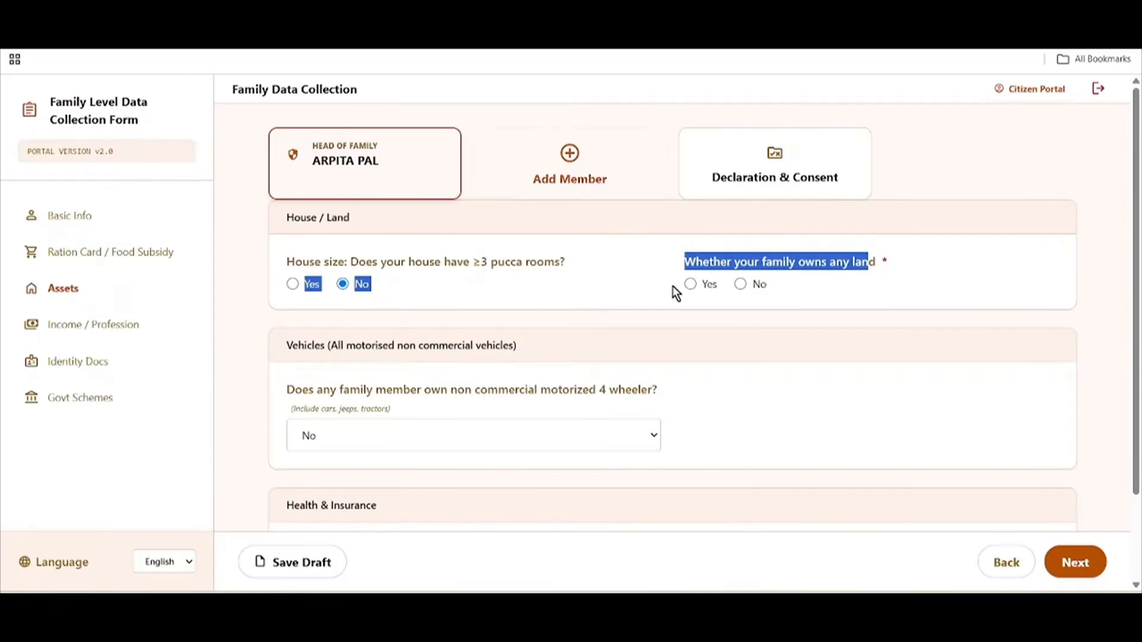
left_click(690, 284)
left_click(741, 284)
left_click(690, 284)
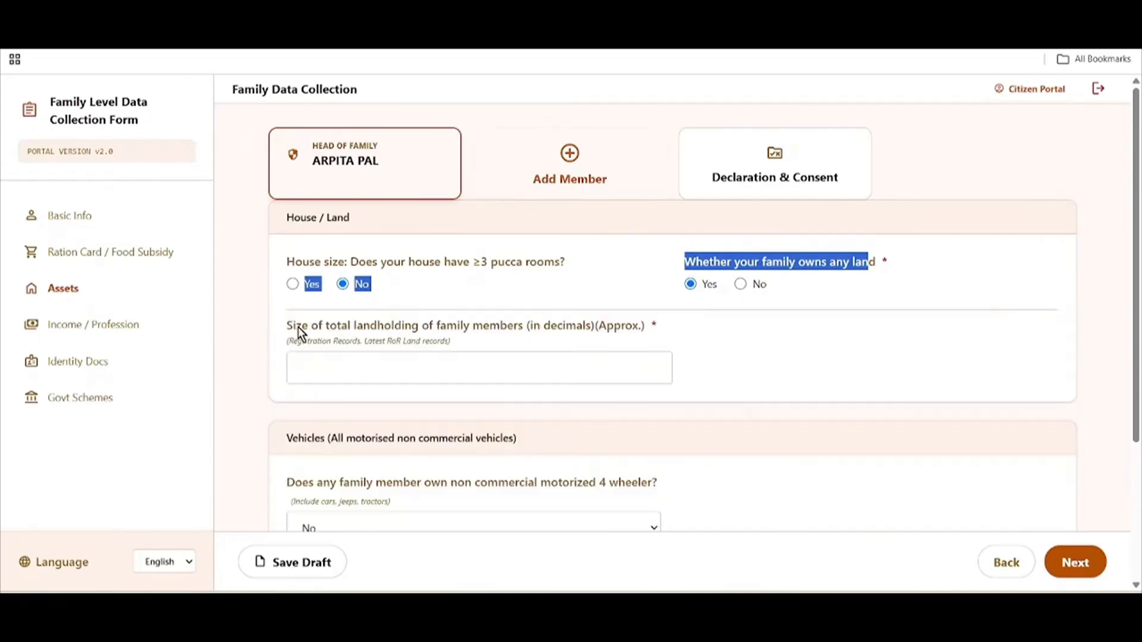
left_click_drag(294, 327, 538, 334)
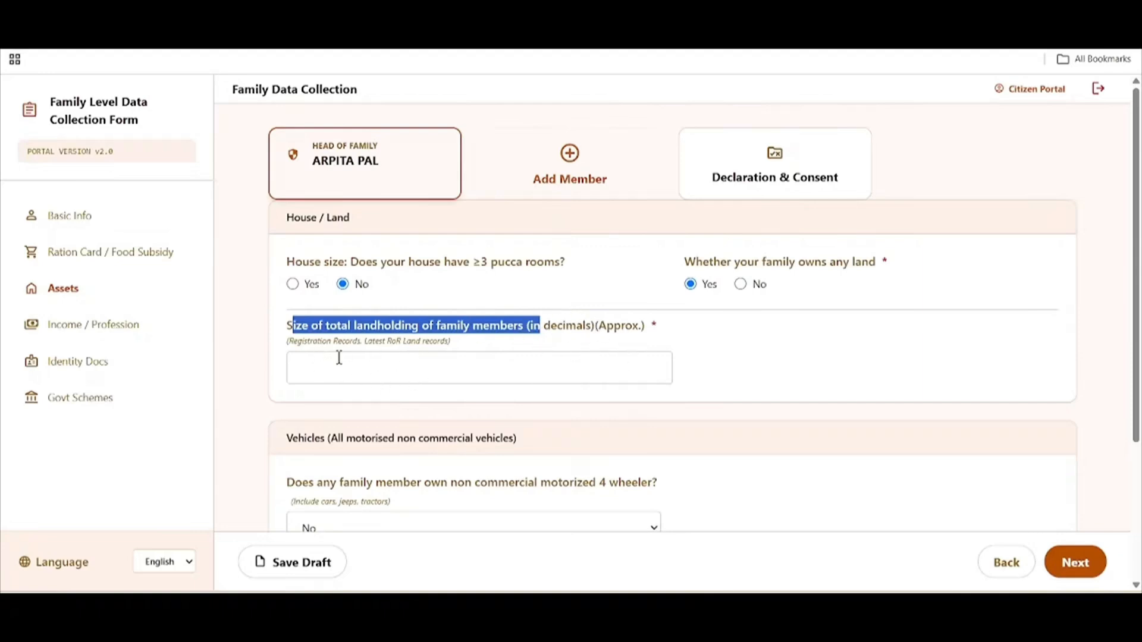
left_click_drag(302, 342, 371, 343)
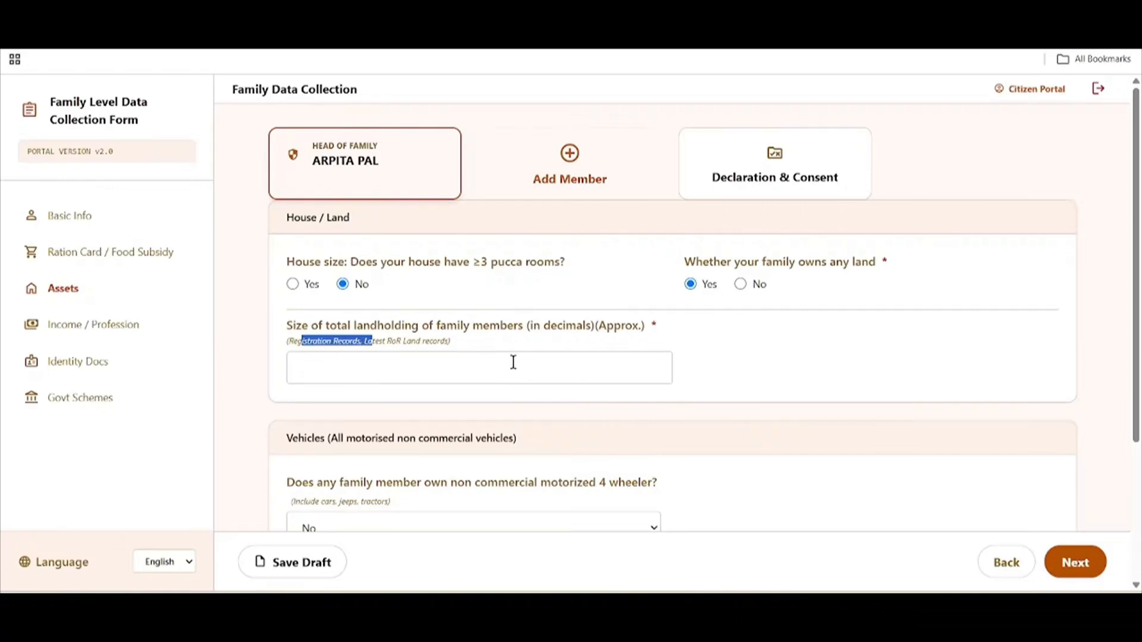
left_click(739, 284)
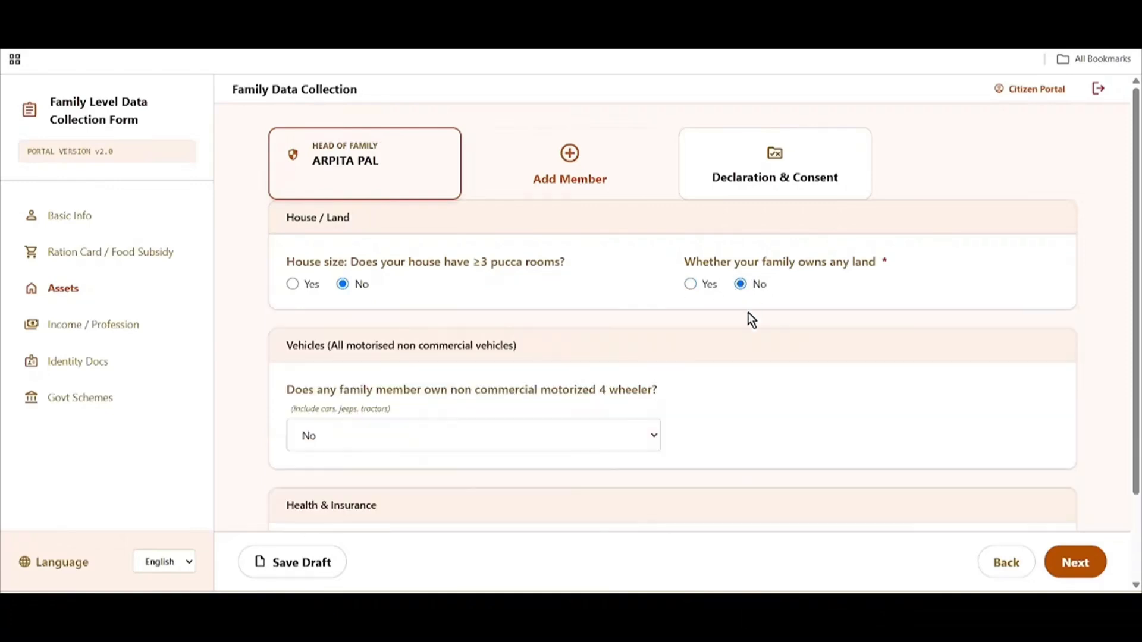
Step: Set four-wheeler ownership to No after briefly choosing Yes
left_click_drag(279, 345, 559, 367)
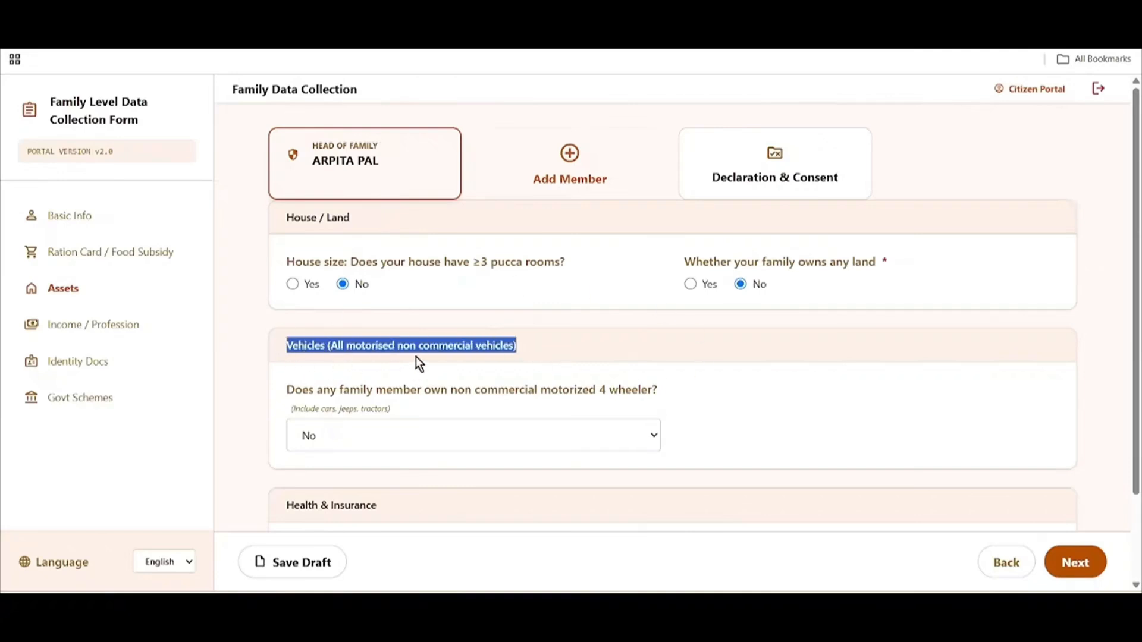
scroll(623, 419, "down", 1)
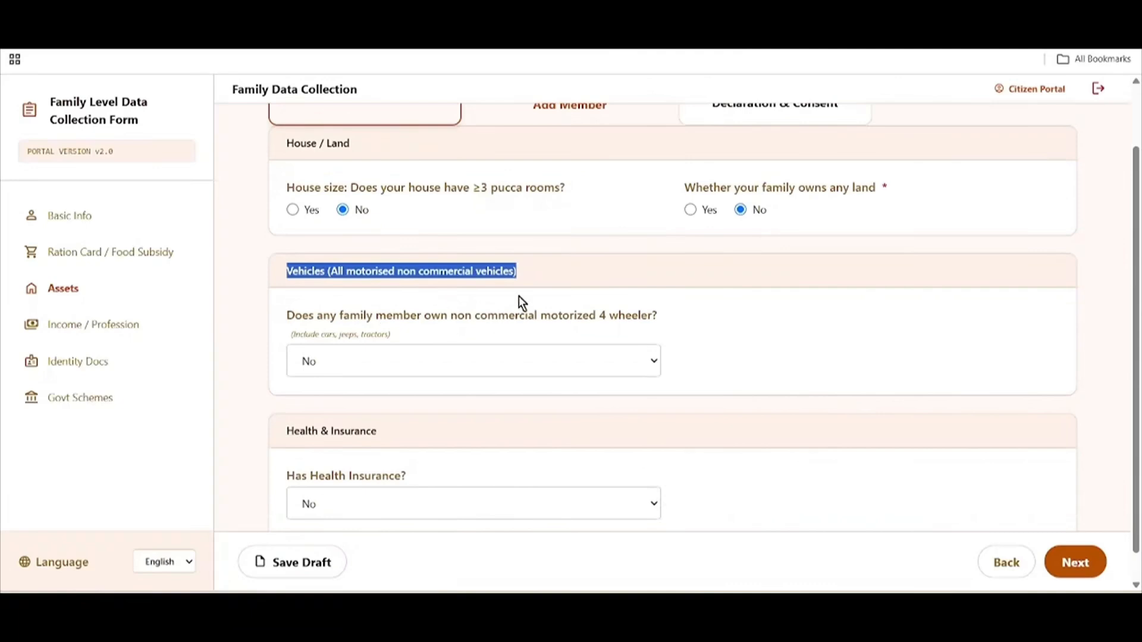
left_click_drag(304, 316, 634, 327)
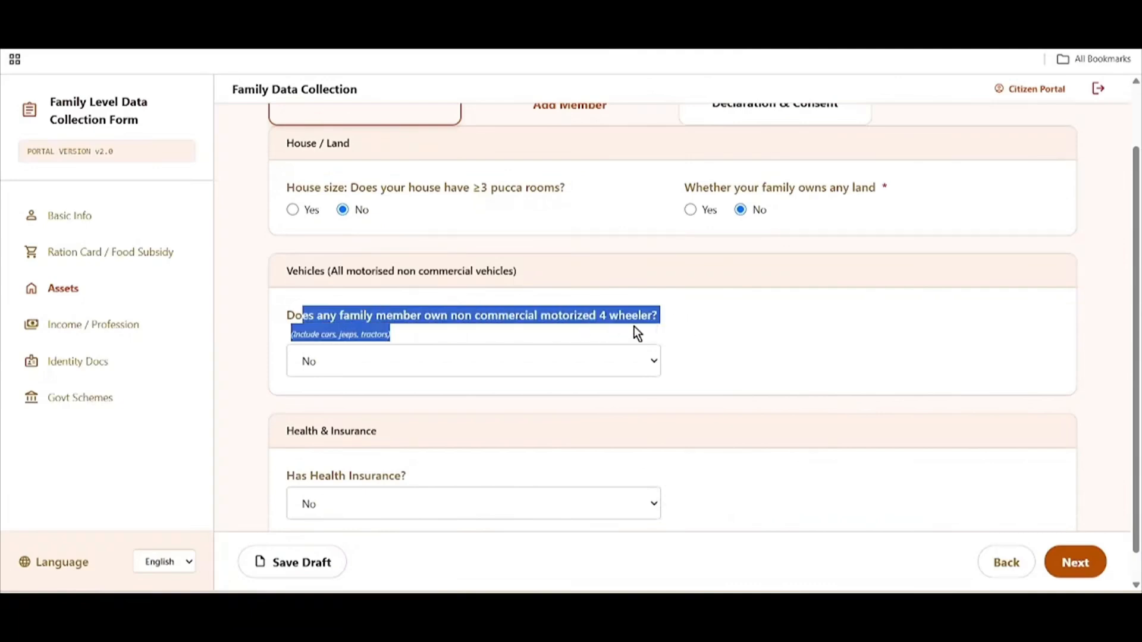
left_click(754, 325)
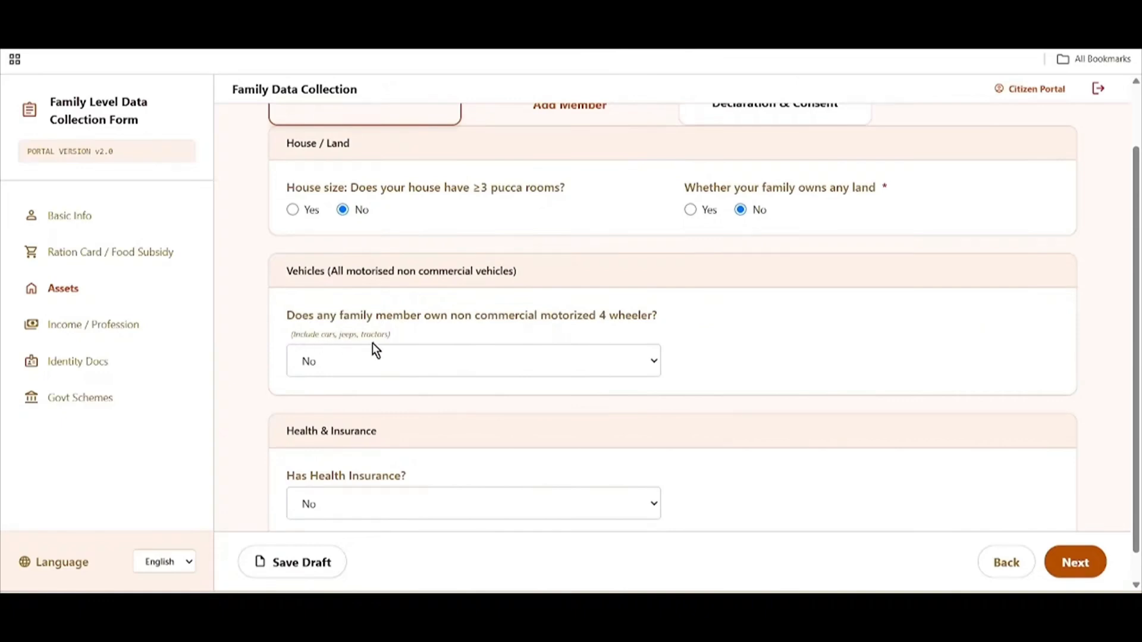
left_click(335, 360)
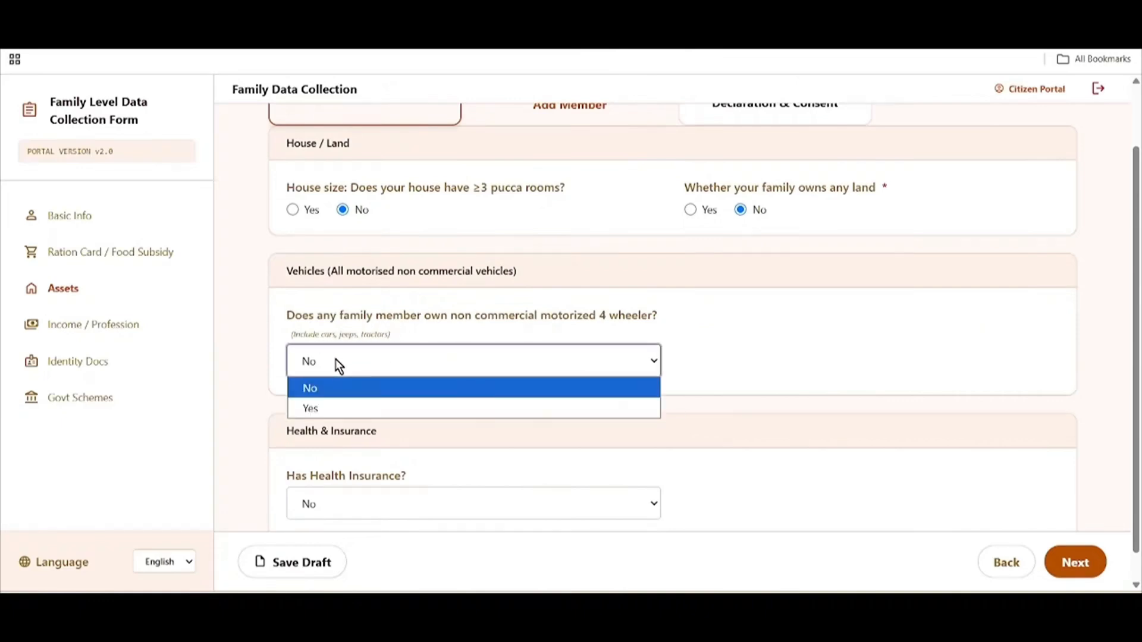
left_click(341, 412)
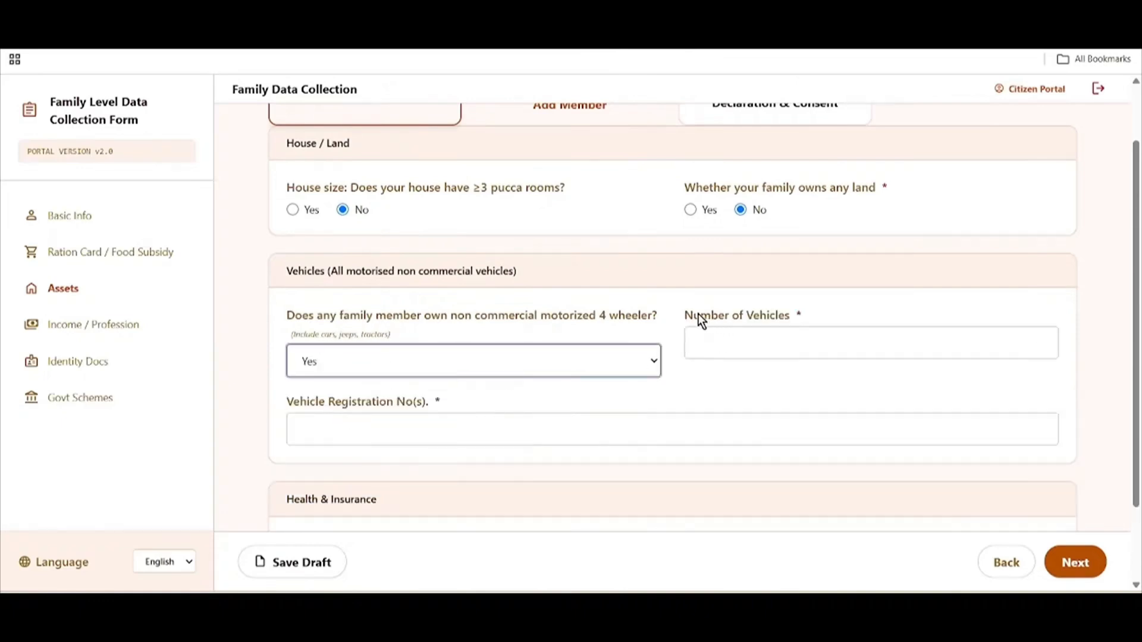
left_click_drag(700, 316, 796, 319)
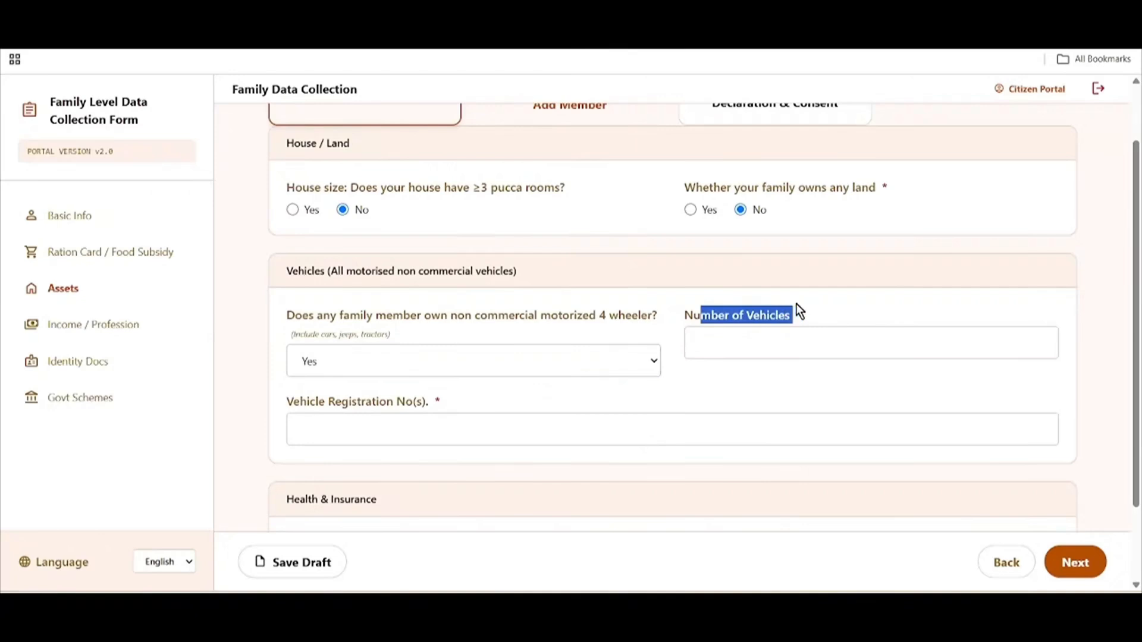
left_click_drag(294, 402, 423, 405)
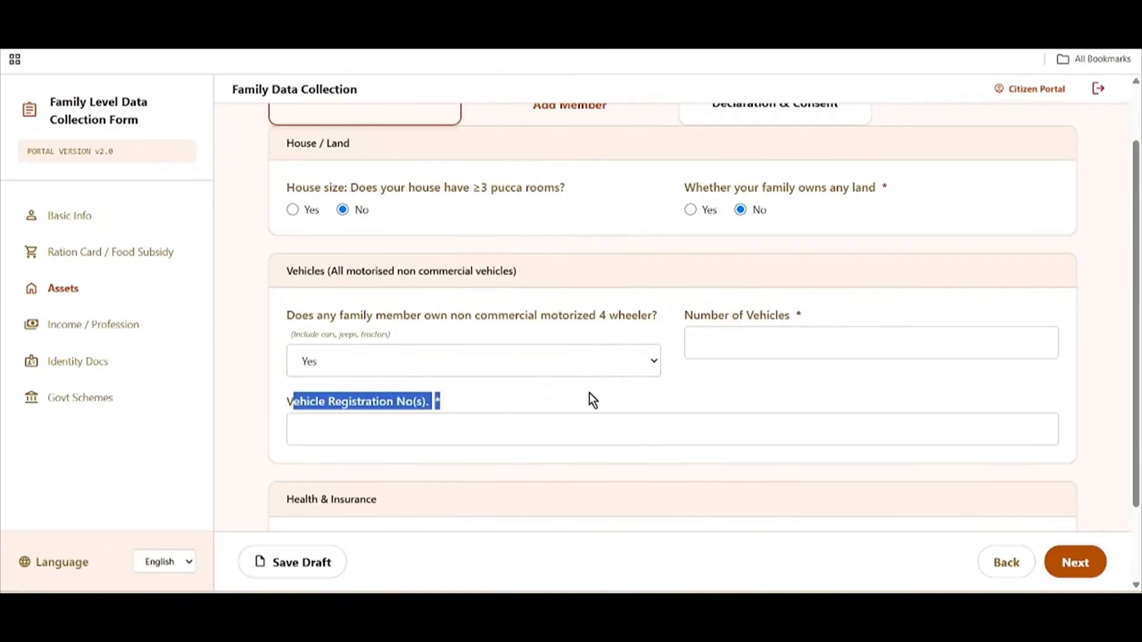
left_click(369, 358)
left_click(330, 388)
Step: Try Yes with Government Swasthya Sathi health insurance, then set health insurance to No
scroll(571, 428, "down", 1)
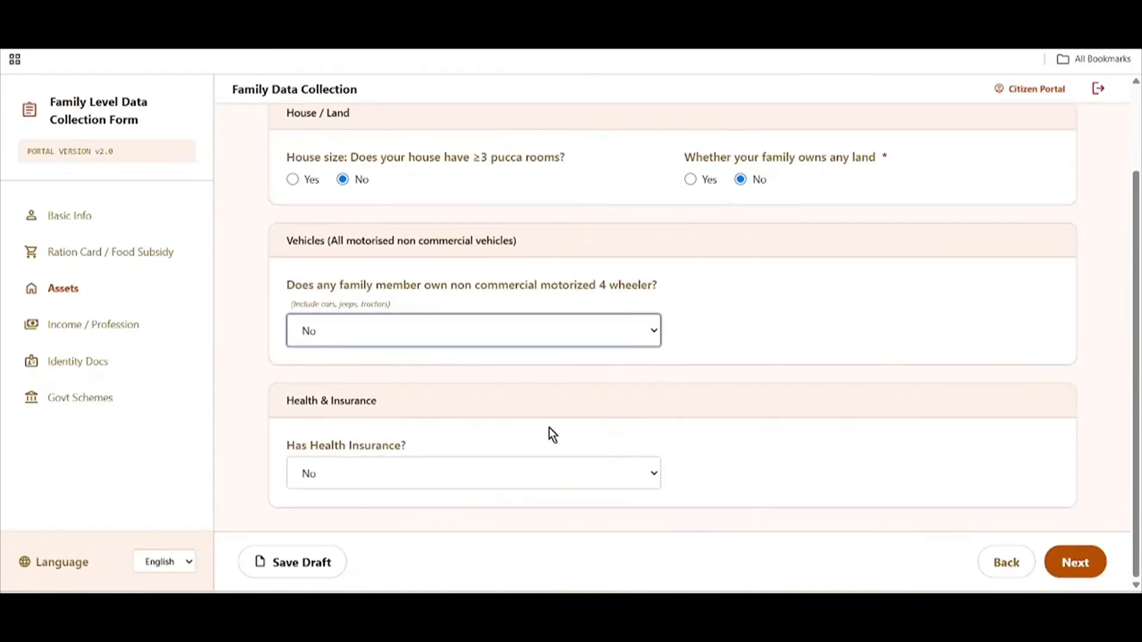
left_click_drag(286, 416, 436, 408)
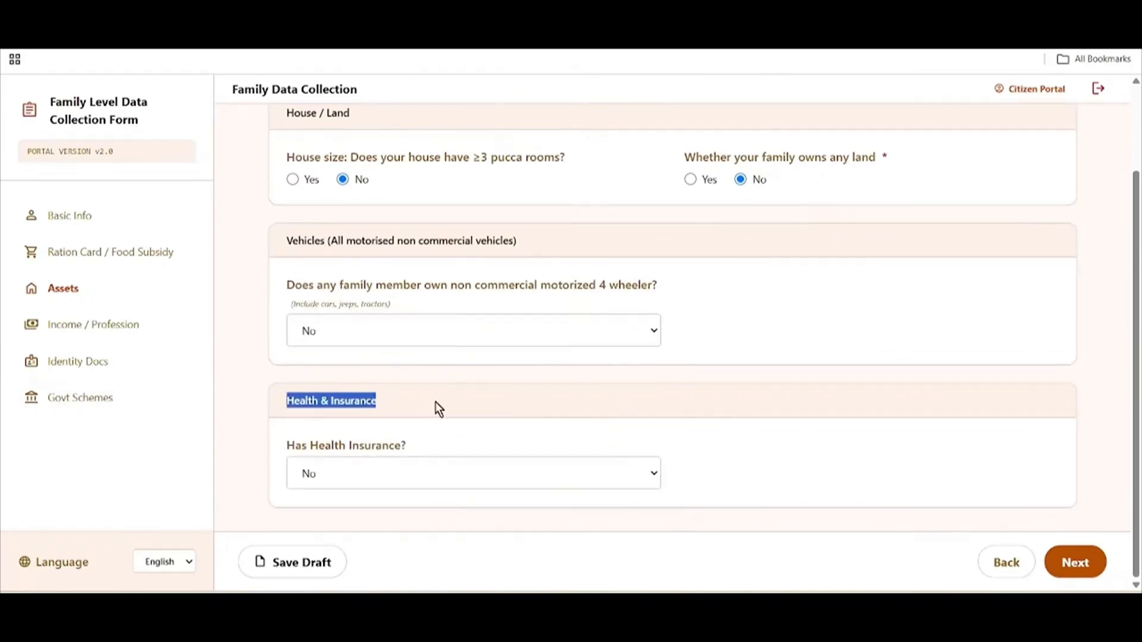
left_click(287, 454)
left_click_drag(287, 454, 476, 463)
left_click(420, 474)
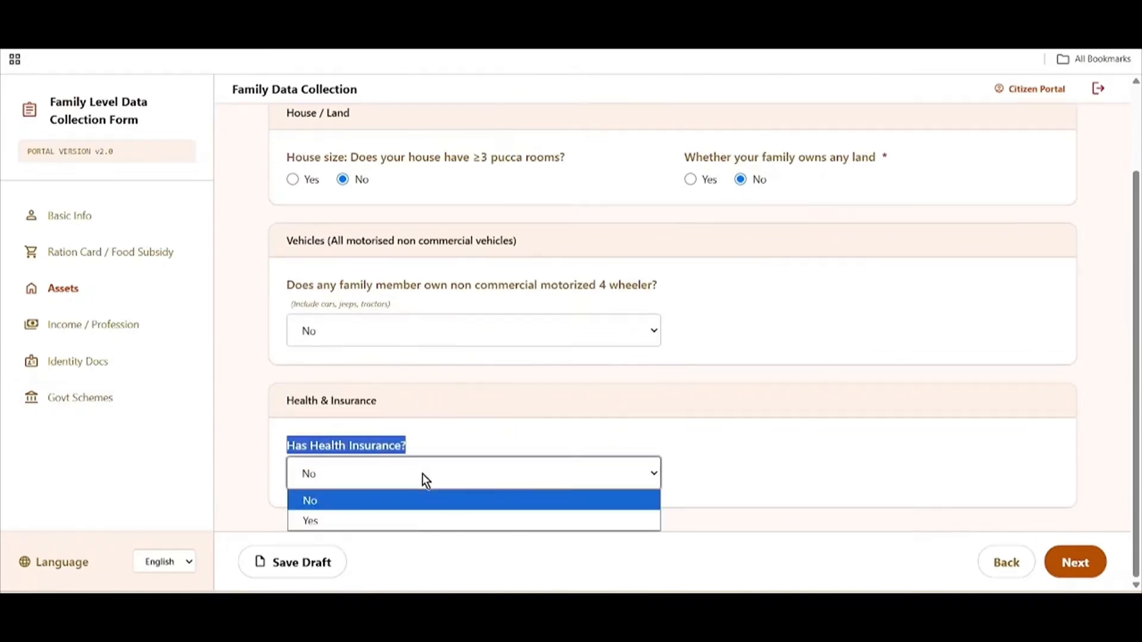
left_click(370, 521)
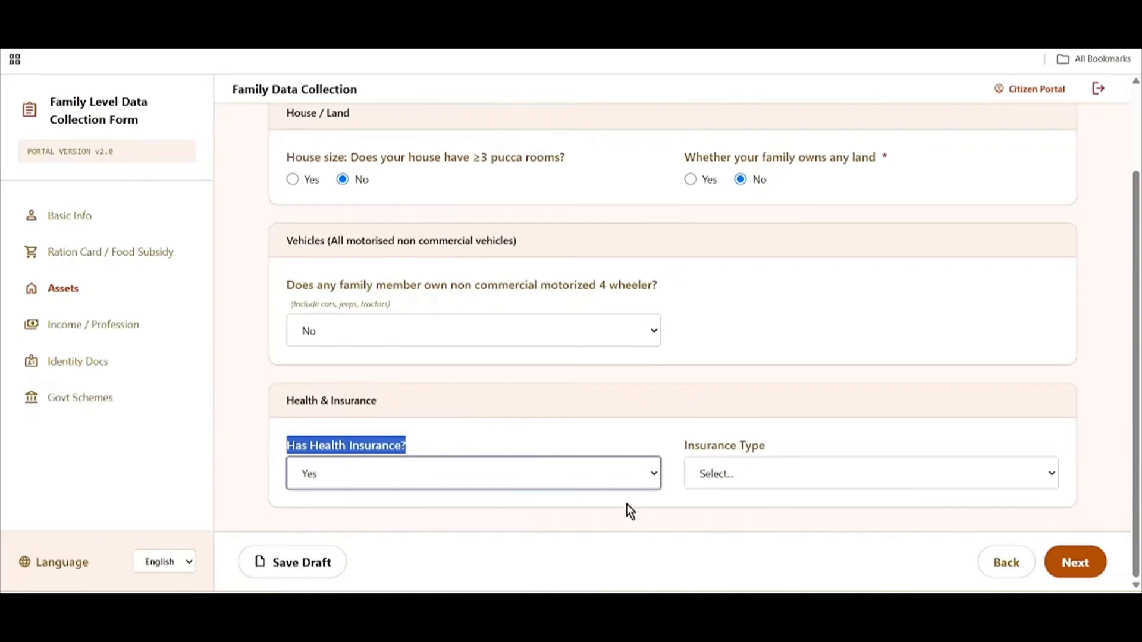
left_click_drag(682, 443, 817, 473)
left_click(775, 473)
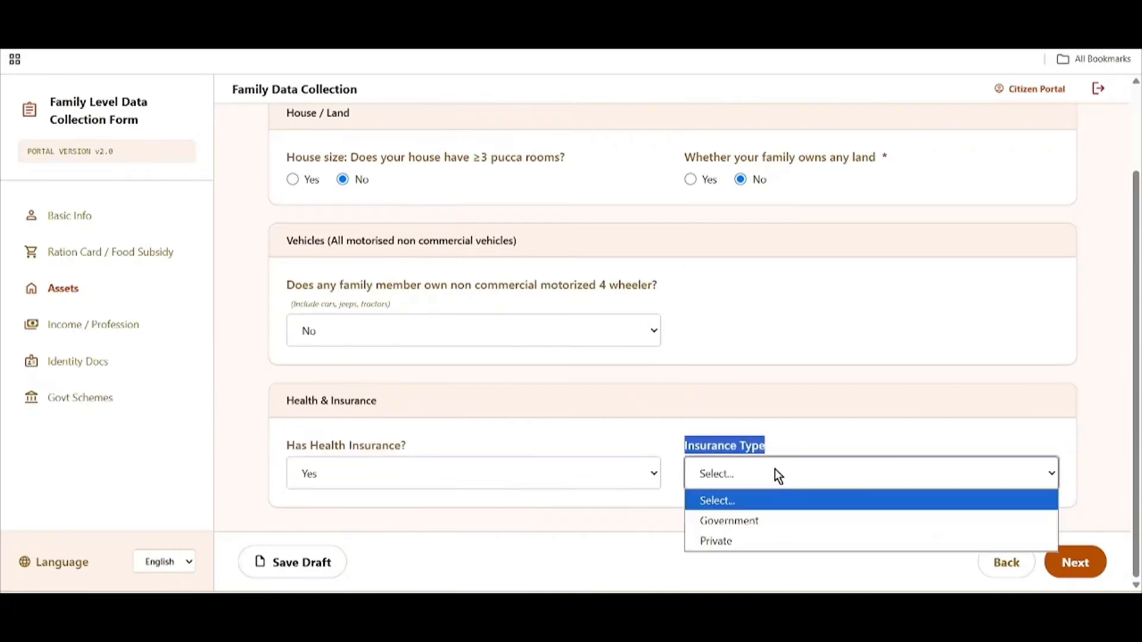
left_click(744, 522)
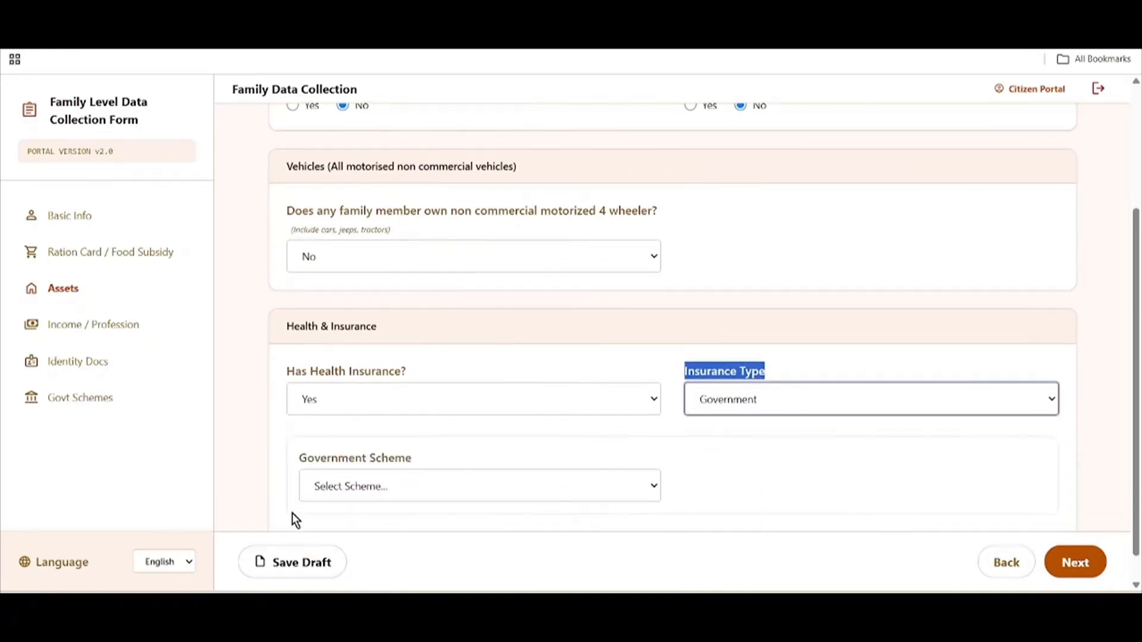
left_click(315, 486)
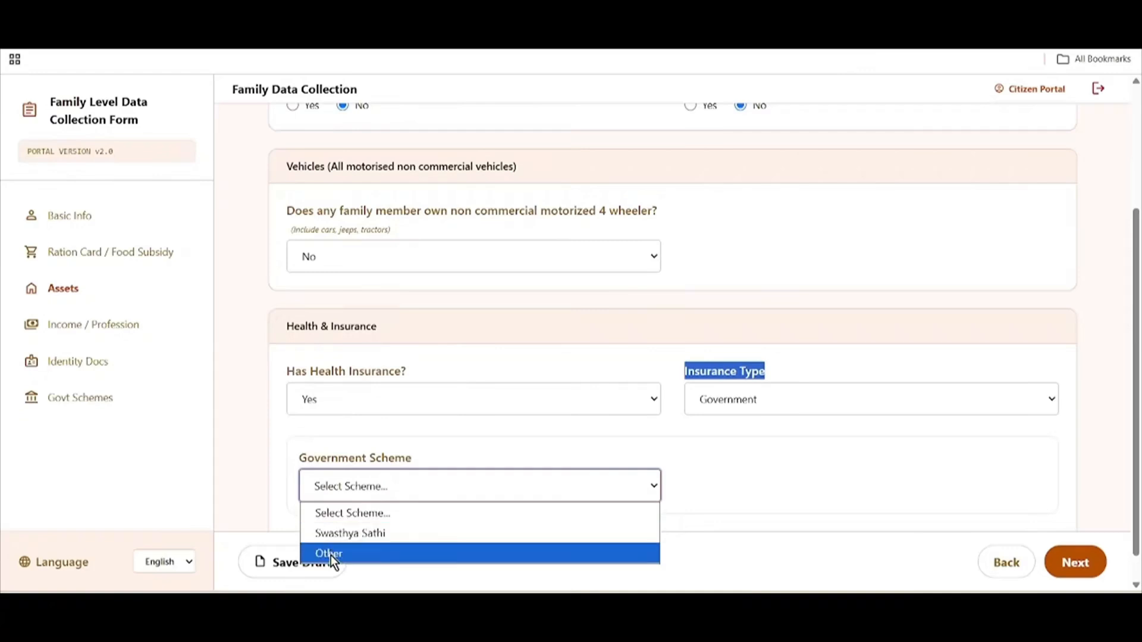
left_click(355, 532)
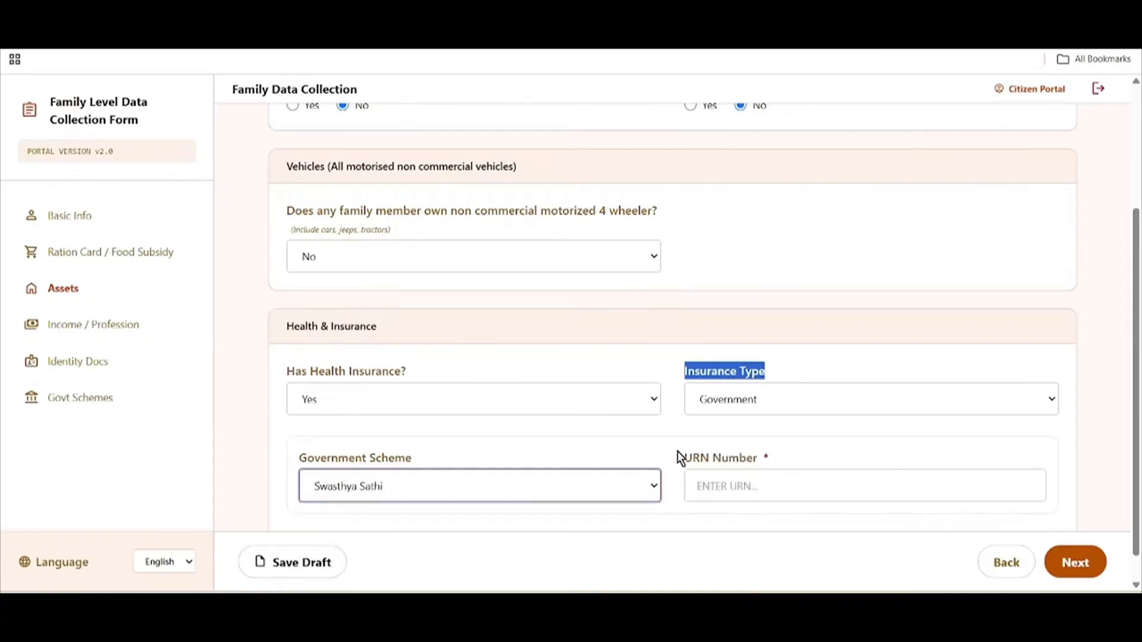
left_click_drag(678, 453, 789, 467)
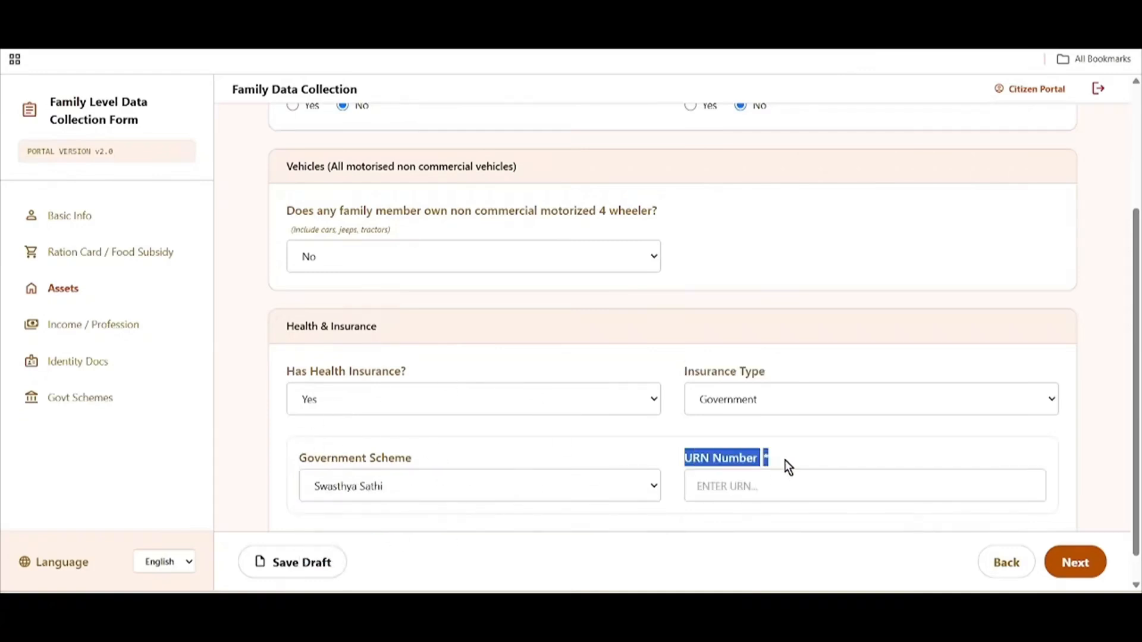
left_click(373, 407)
left_click(328, 427)
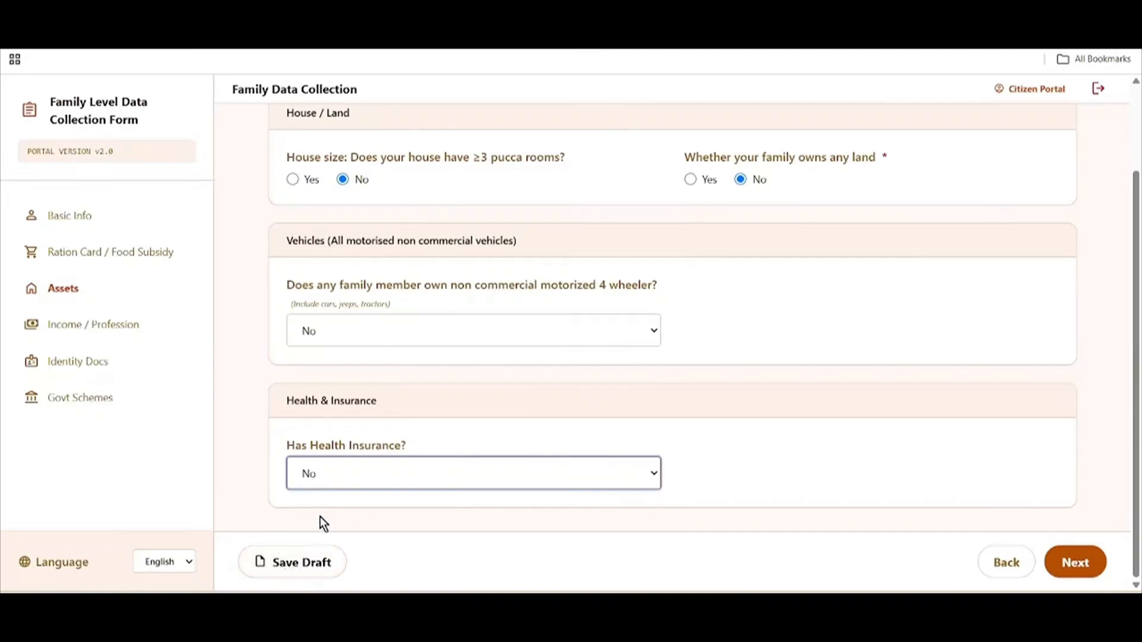
Step: Answer No to paying income or professional tax and to holding a PAN card
left_click(1079, 566)
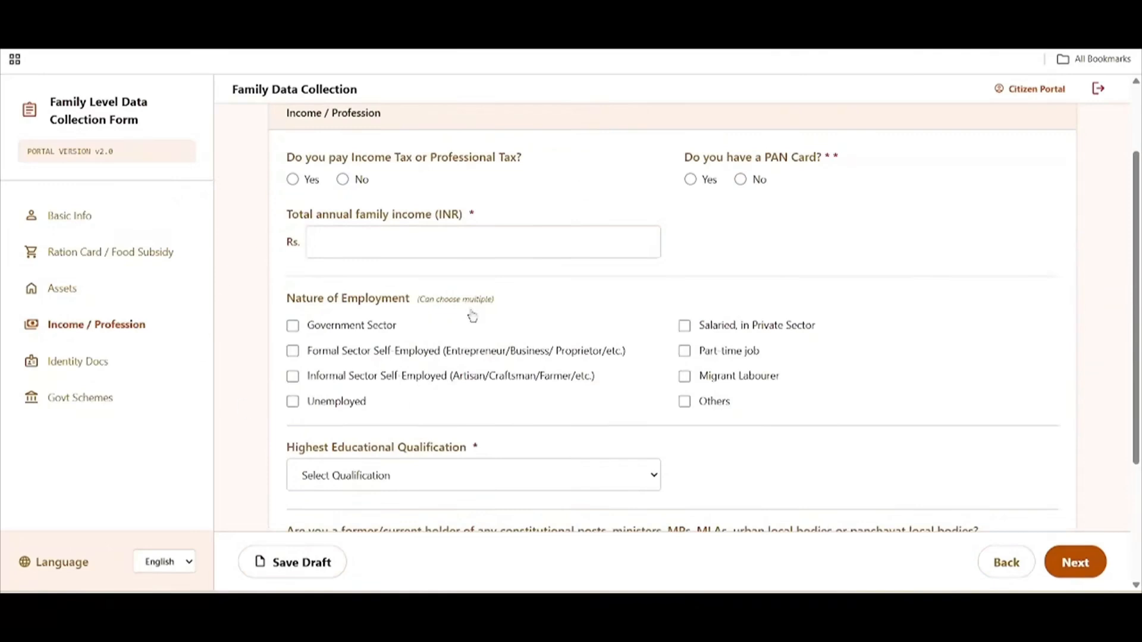
scroll(508, 344, "up", 2)
left_click_drag(284, 232, 551, 253)
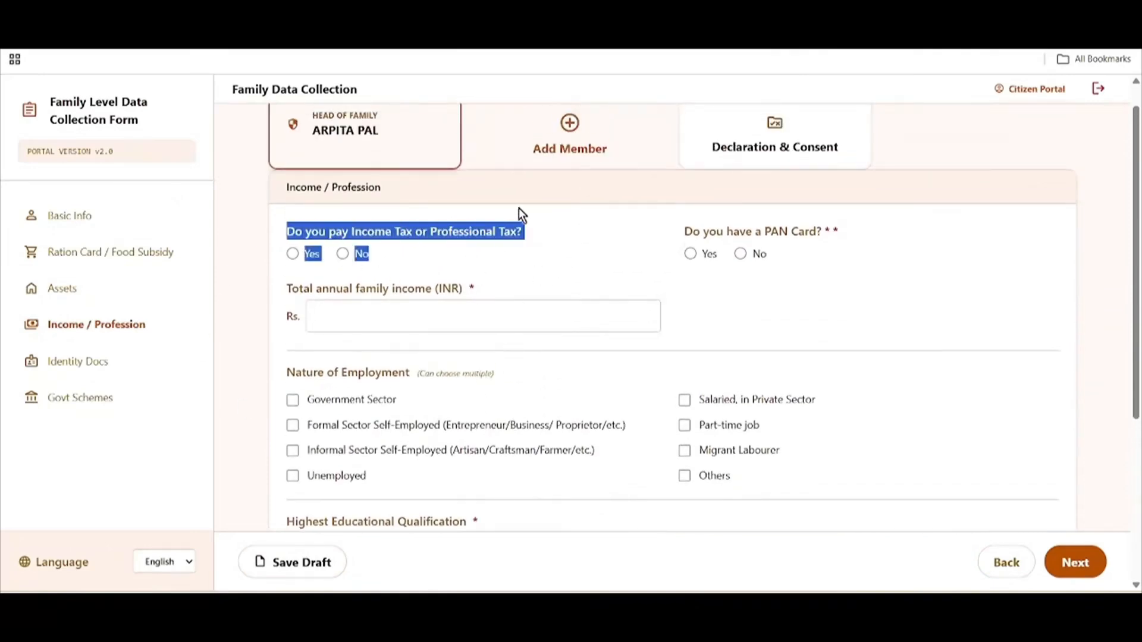
left_click(419, 253)
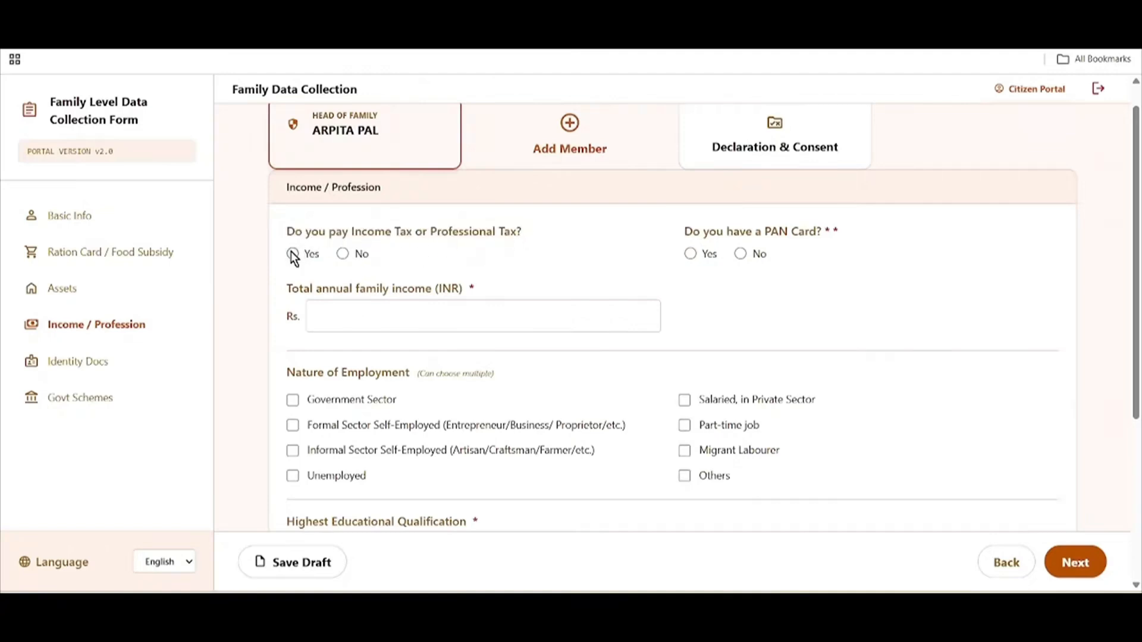
left_click(344, 255)
left_click_drag(684, 223, 843, 237)
left_click(730, 277)
left_click(691, 255)
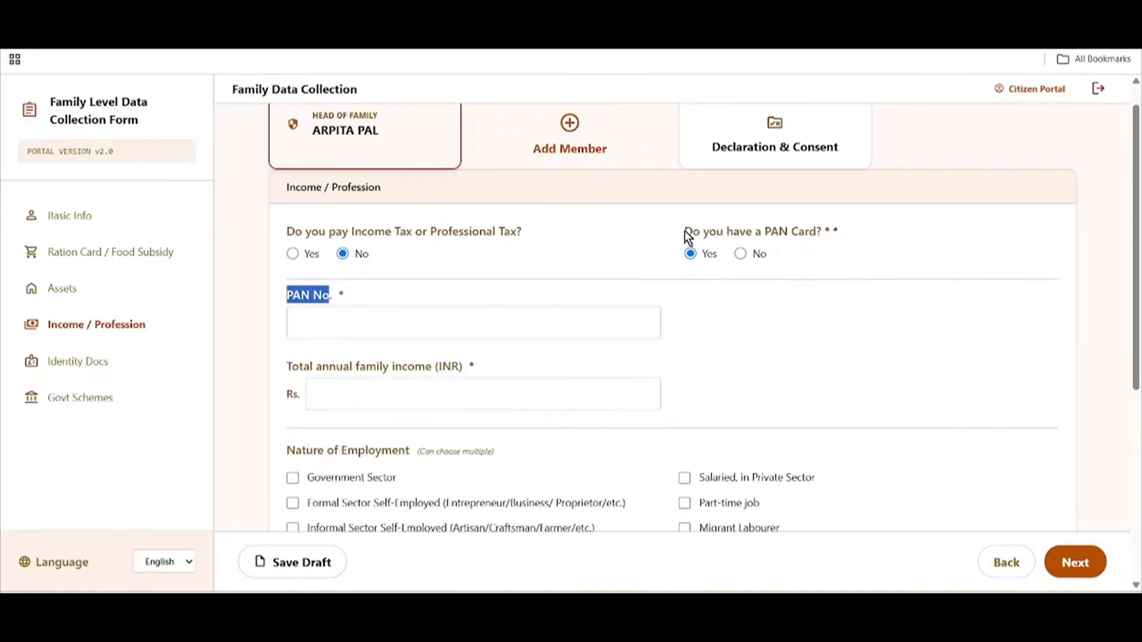
left_click_drag(684, 232, 827, 244)
left_click(741, 254)
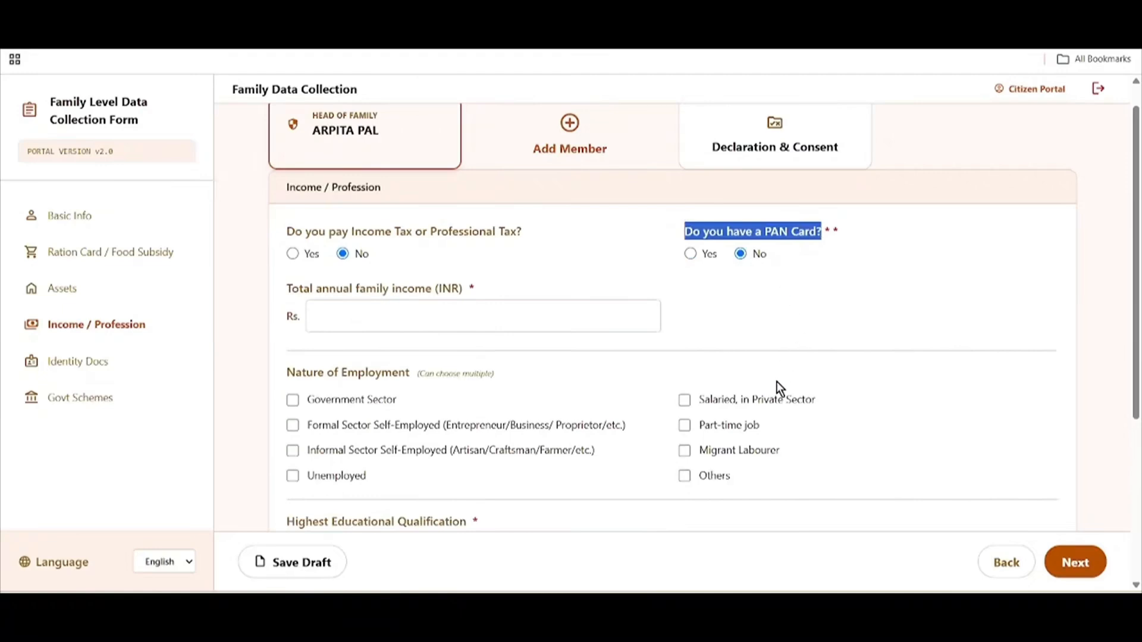
Step: Enter 150000 as the total annual family income
left_click_drag(292, 288, 506, 287)
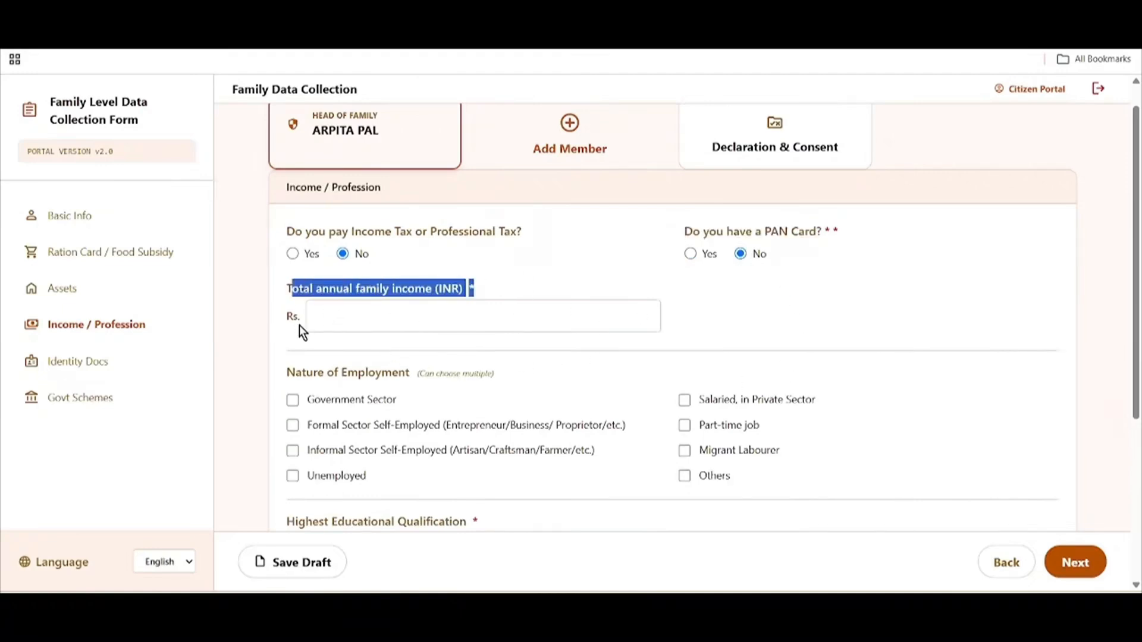
left_click(323, 317)
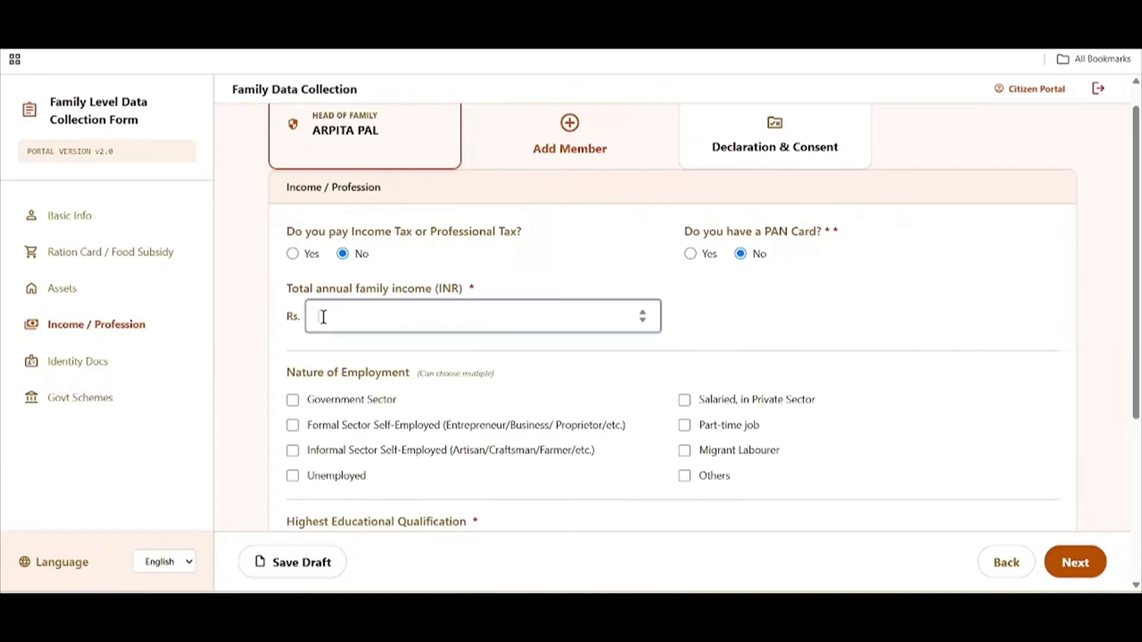
type("150000")
scroll(586, 378, "down", 3)
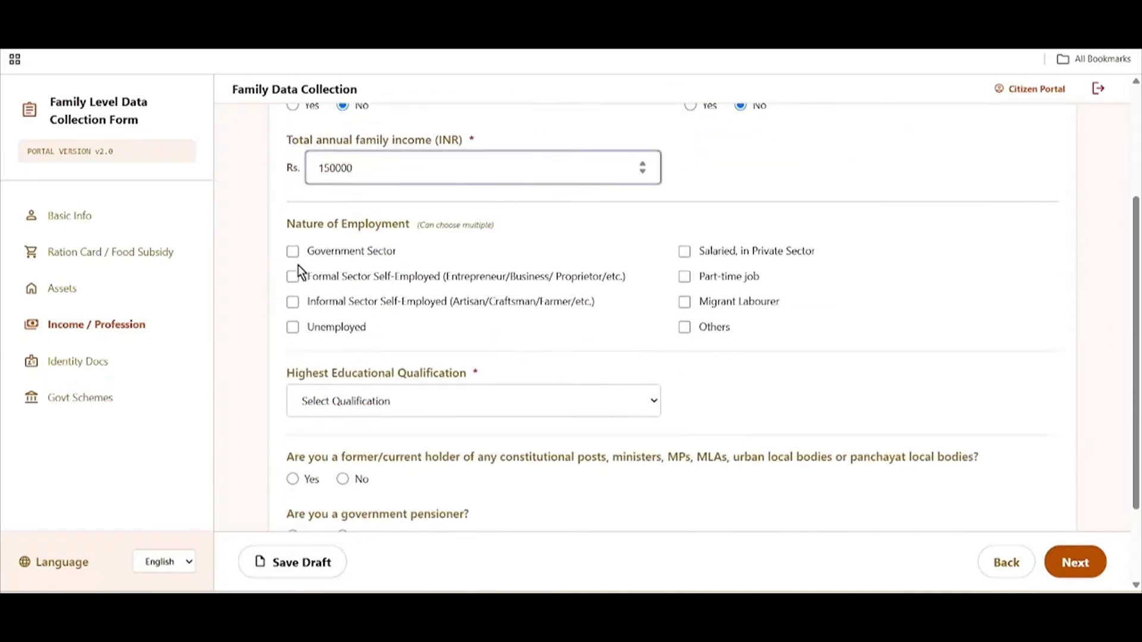
Step: Set nature of employment to Others and highest qualification to Lower than 10th
left_click_drag(286, 224, 479, 226)
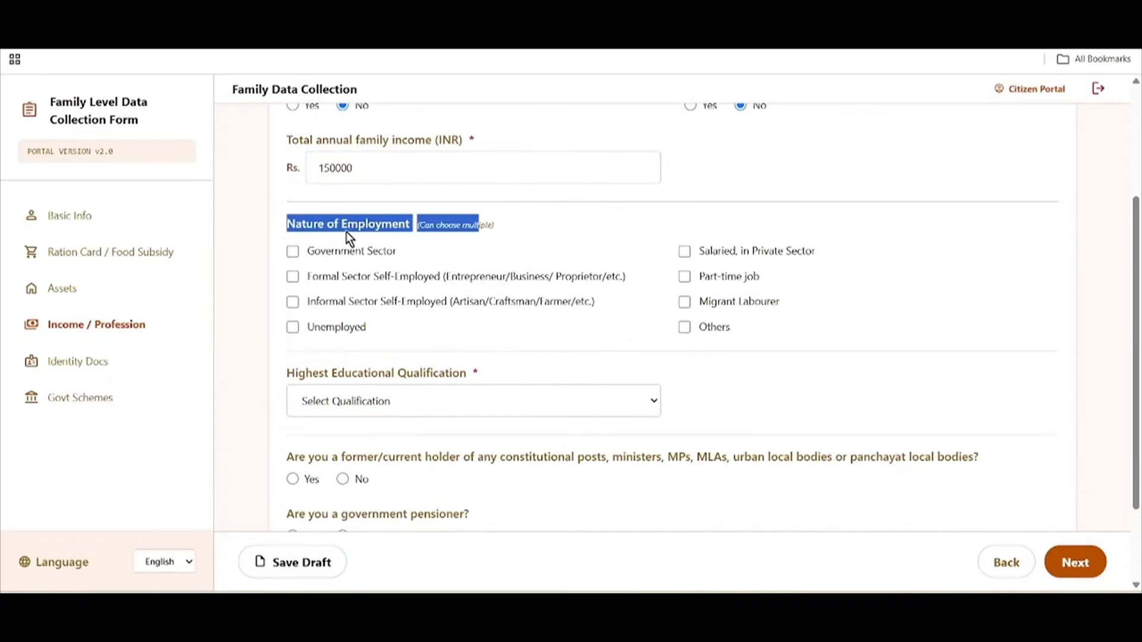
left_click_drag(318, 278, 460, 284)
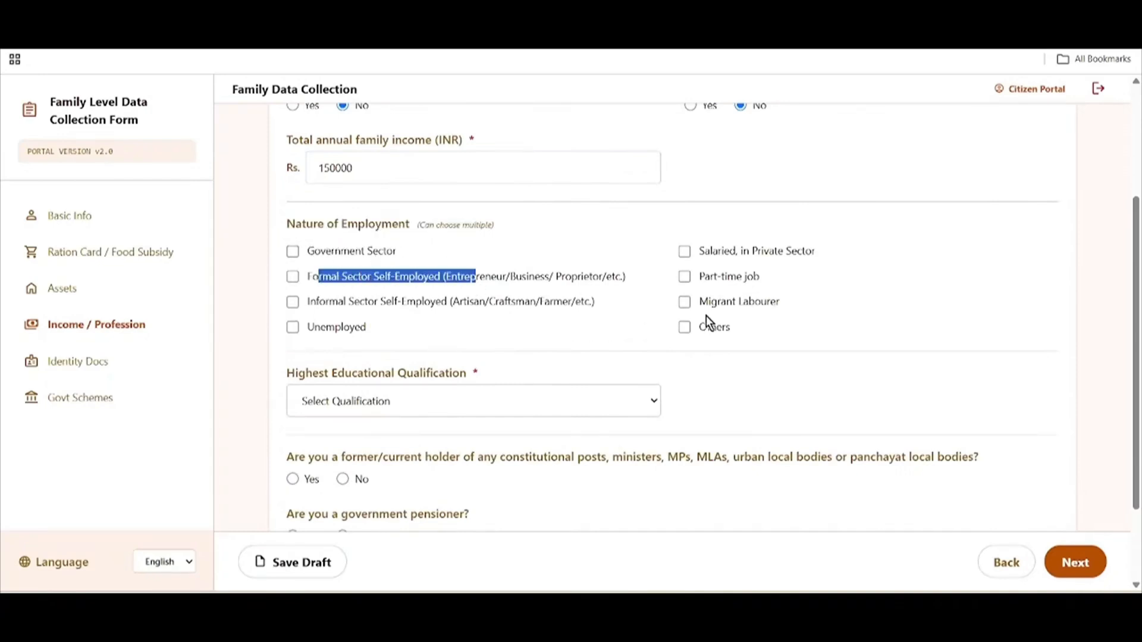
left_click_drag(351, 302, 447, 302)
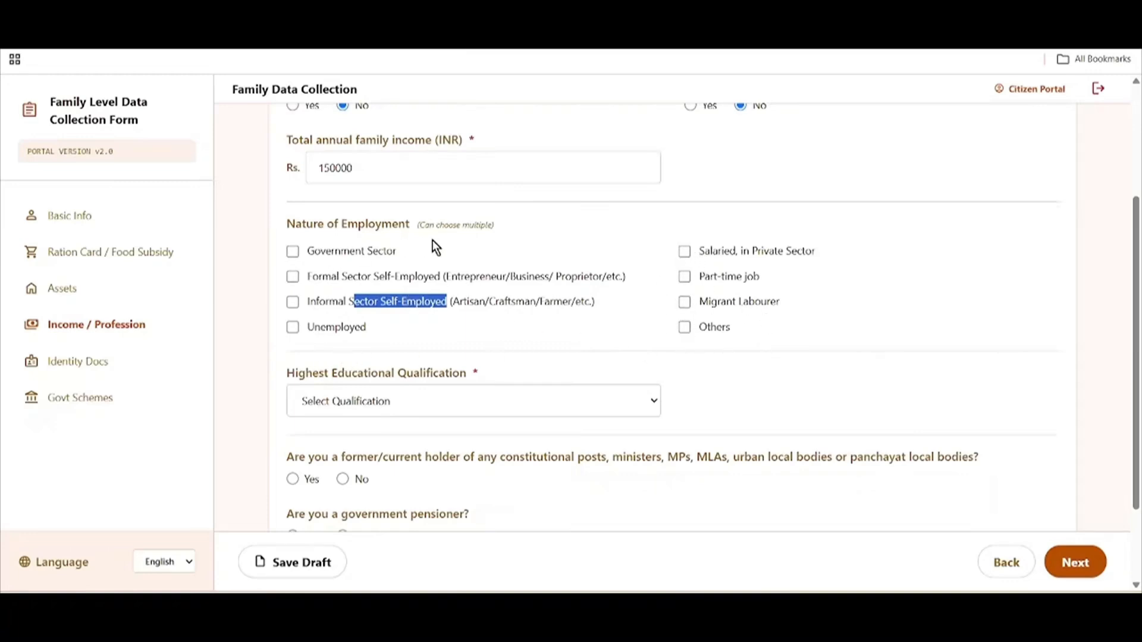
left_click(713, 326)
left_click_drag(322, 366, 600, 387)
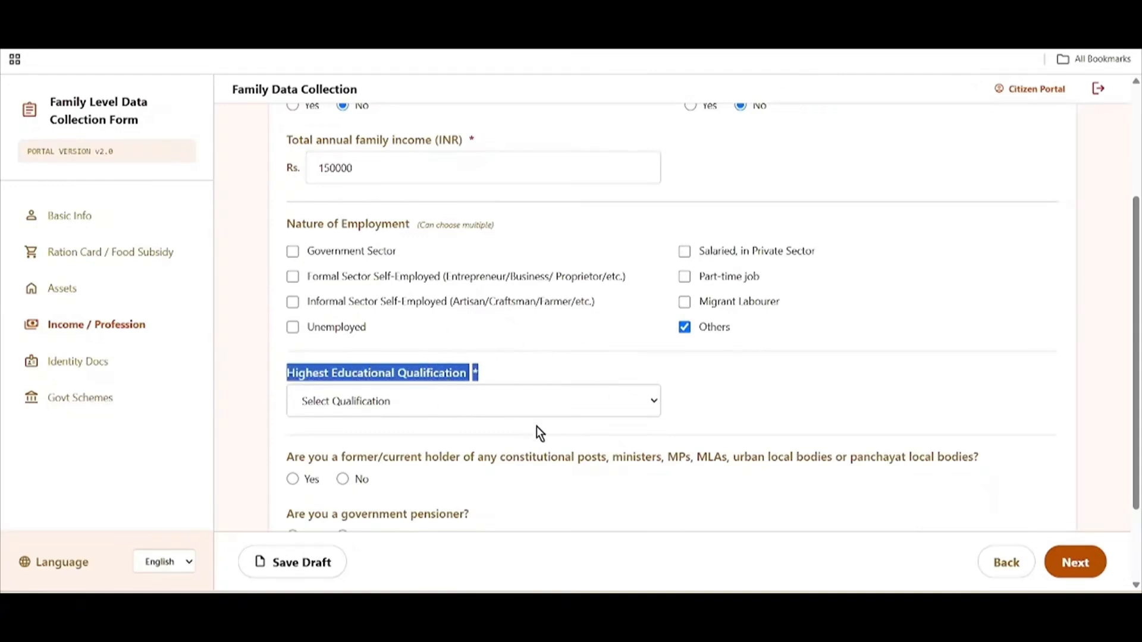
scroll(536, 426, "down", 1)
left_click(331, 327)
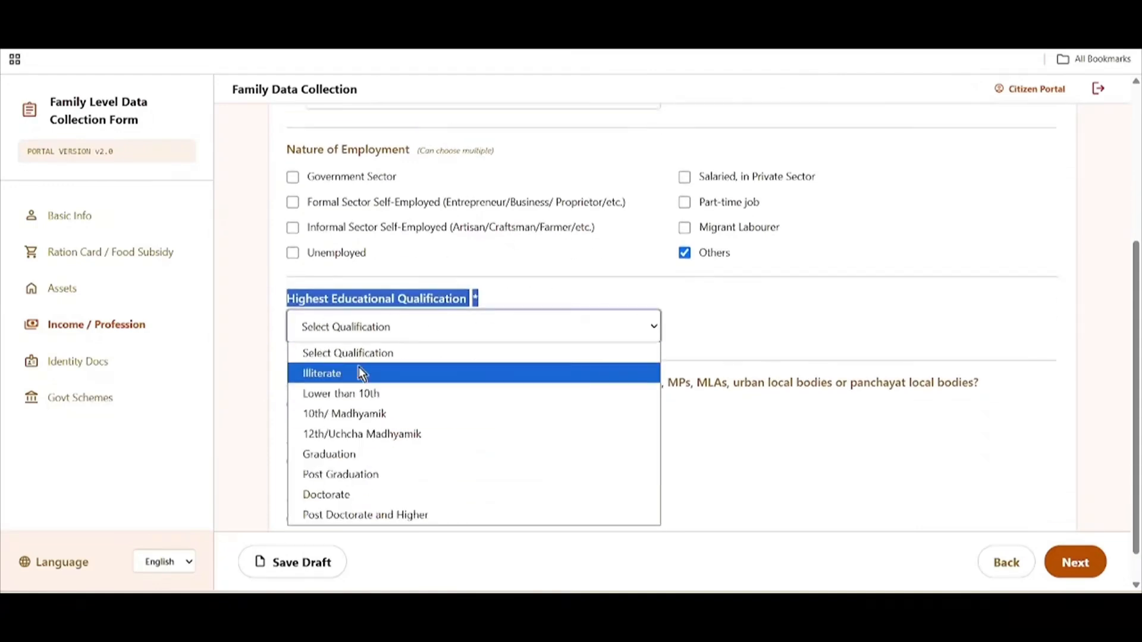
left_click(359, 394)
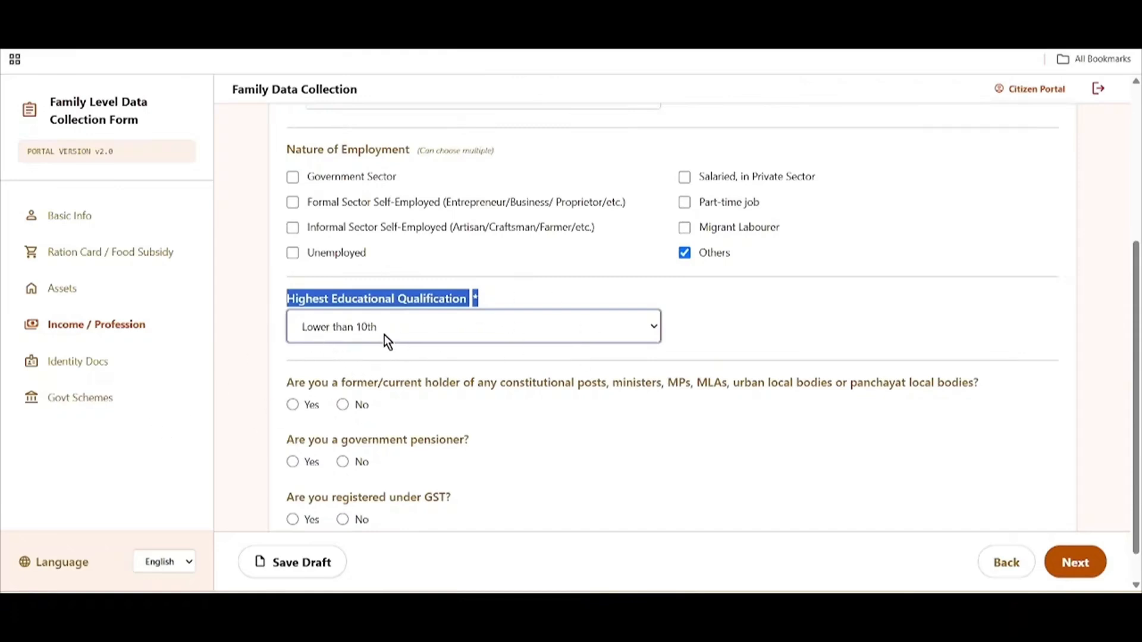
Step: Answer No to constitutional post and government pension, and answer the GST registration question
left_click_drag(451, 381, 733, 387)
left_click(540, 431)
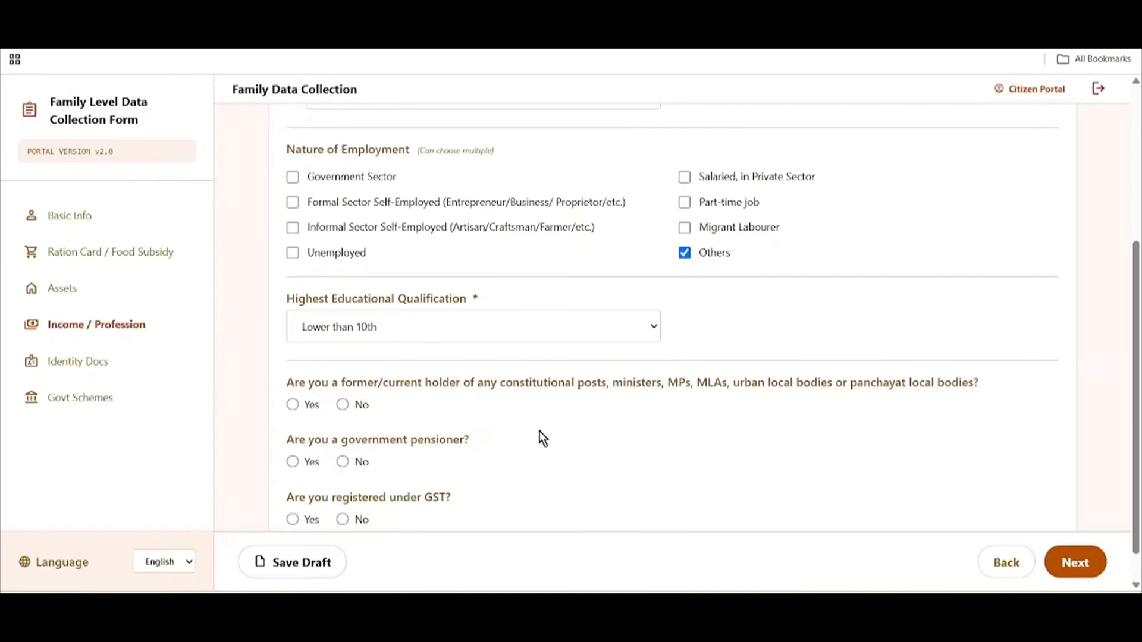
triple_click(595, 429)
left_click_drag(283, 387, 488, 411)
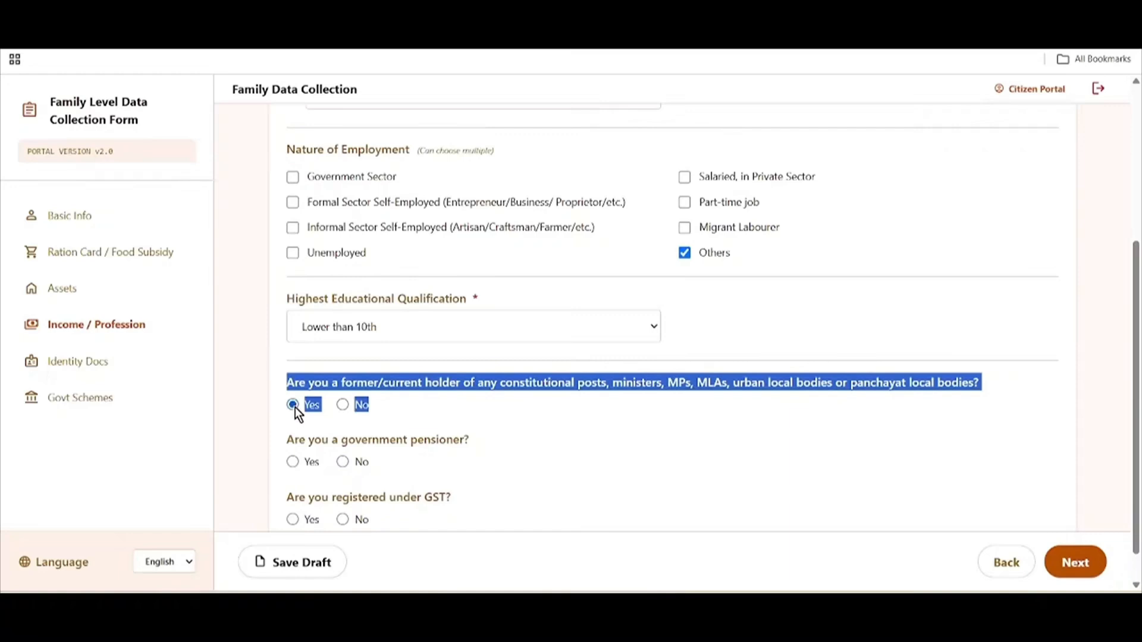
left_click(345, 408)
left_click_drag(329, 444, 416, 459)
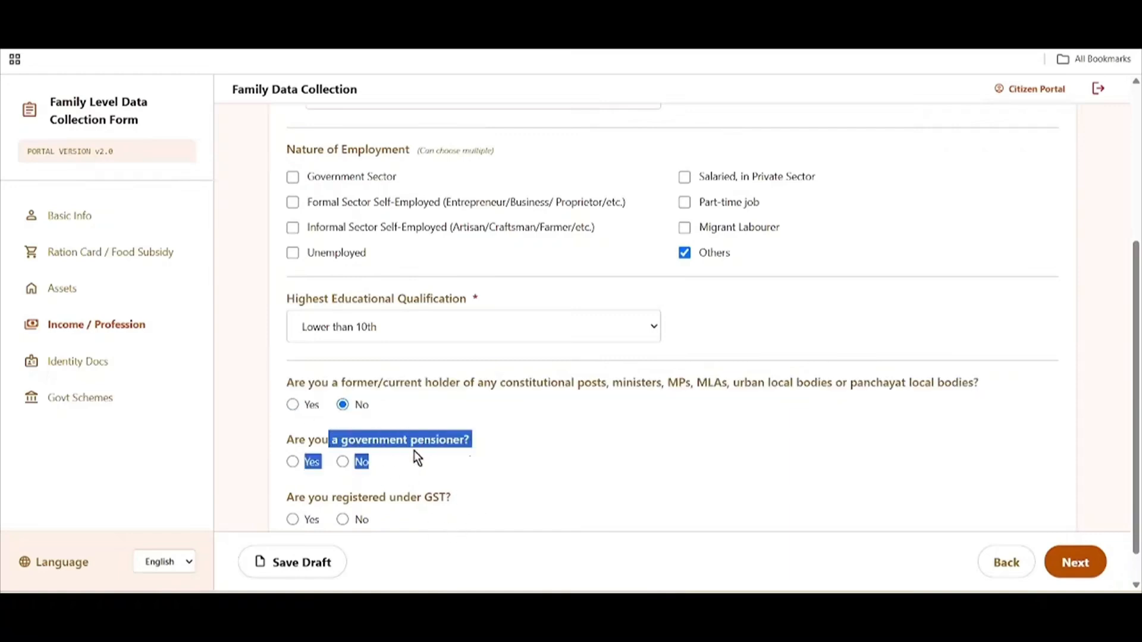
left_click(594, 438)
left_click(343, 464)
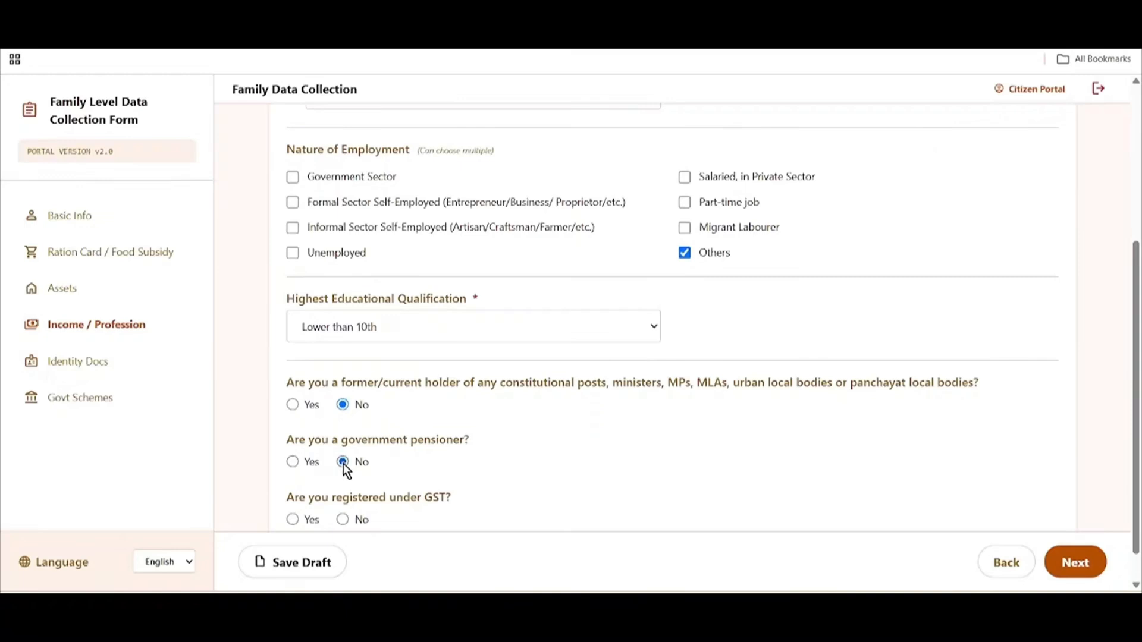
left_click_drag(343, 500, 561, 502)
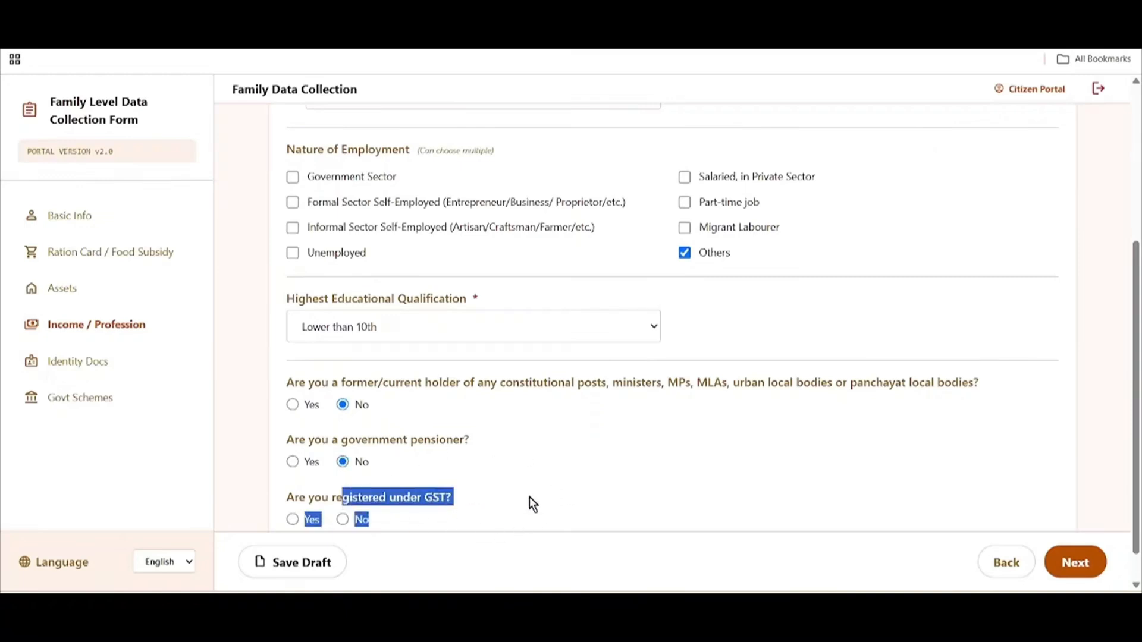
left_click(292, 519)
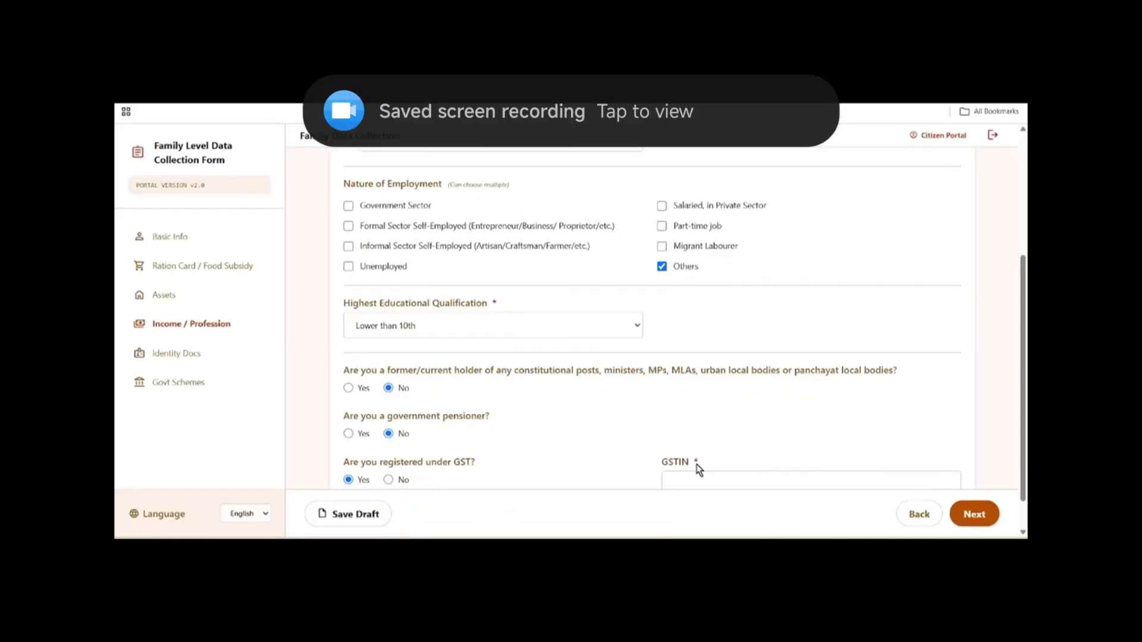
left_click_drag(662, 462, 759, 472)
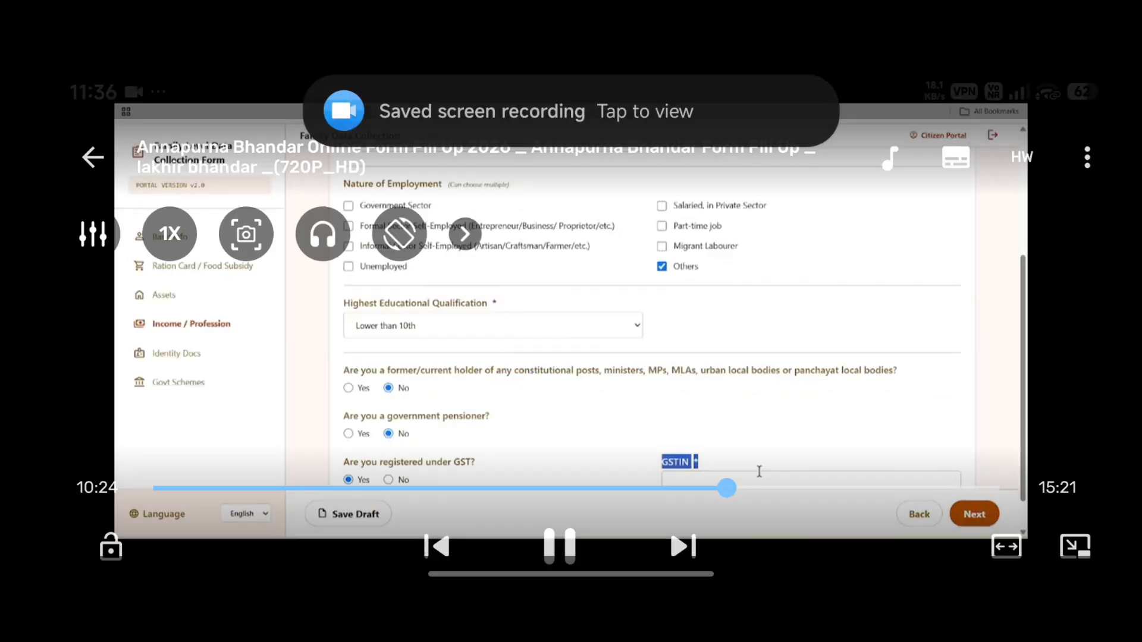
Step: Advance the video to the Identity Docs page with the CAA application status choices
scroll(747, 475, "down", 1)
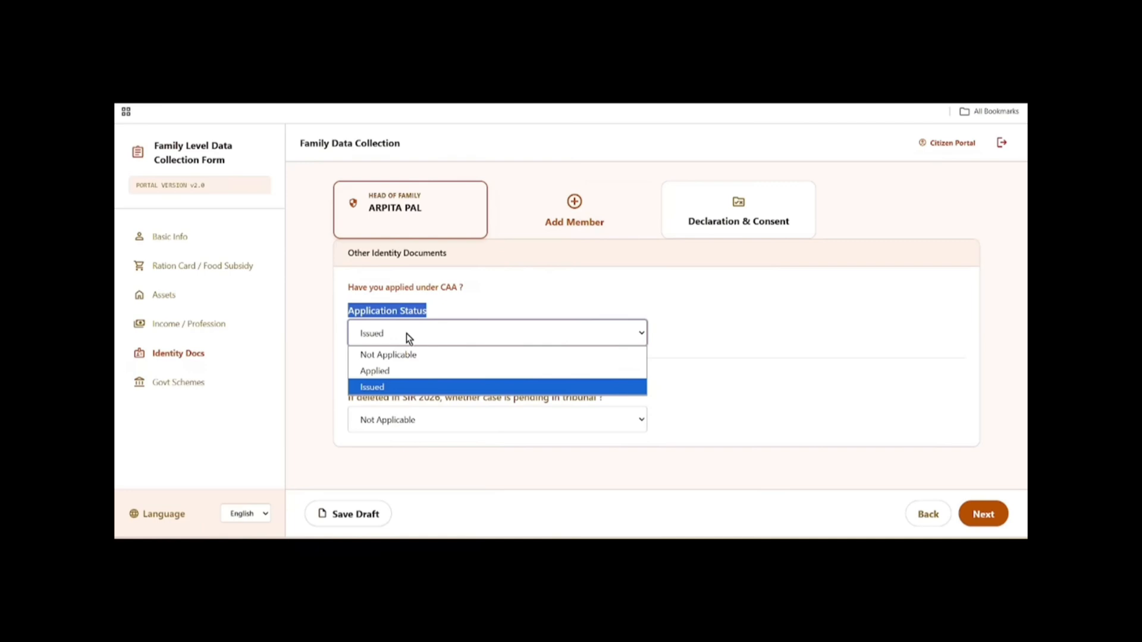
Step: Set the CAA application status to Not Applicable and keep the SIR 2026 tribunal answer Not Applicable
left_click(412, 354)
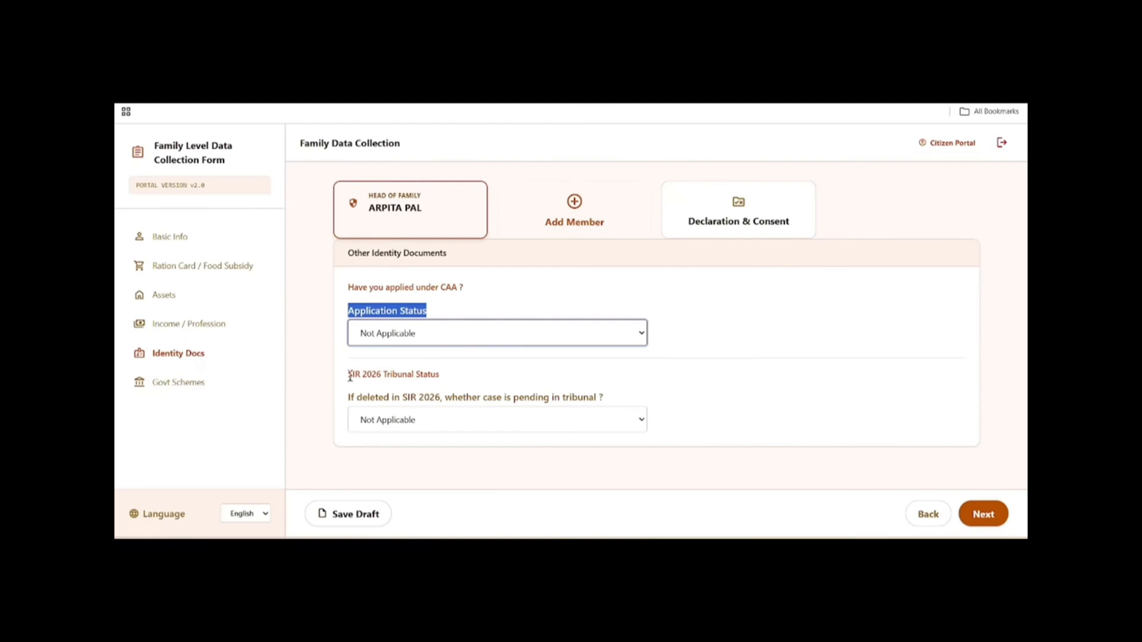
left_click_drag(348, 374, 520, 390)
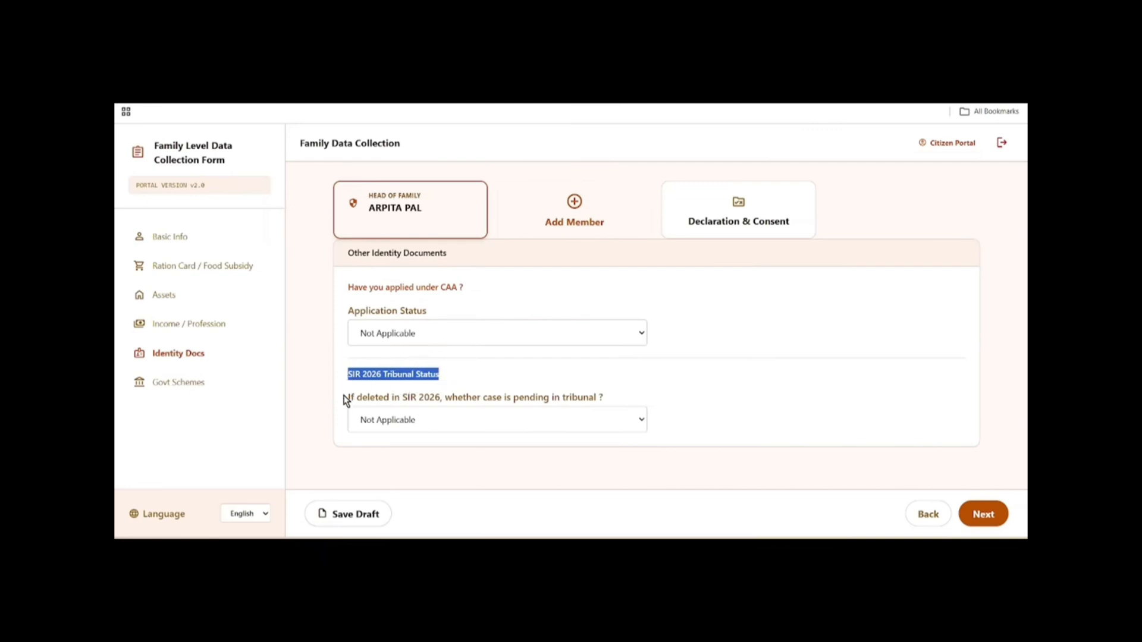
left_click_drag(344, 396, 440, 405)
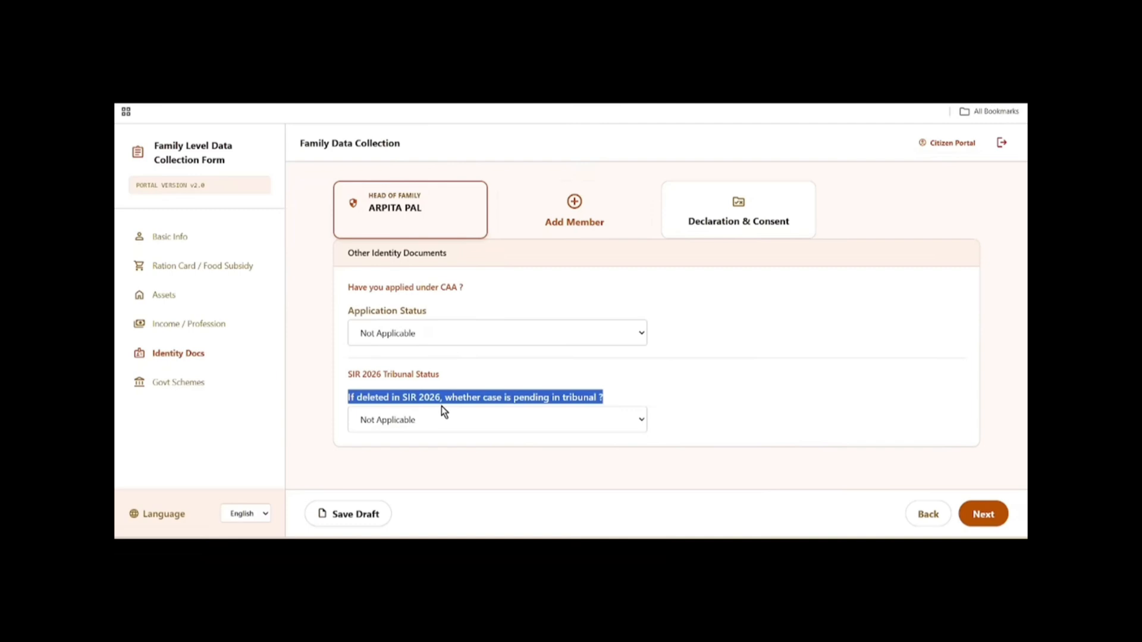
left_click(655, 378)
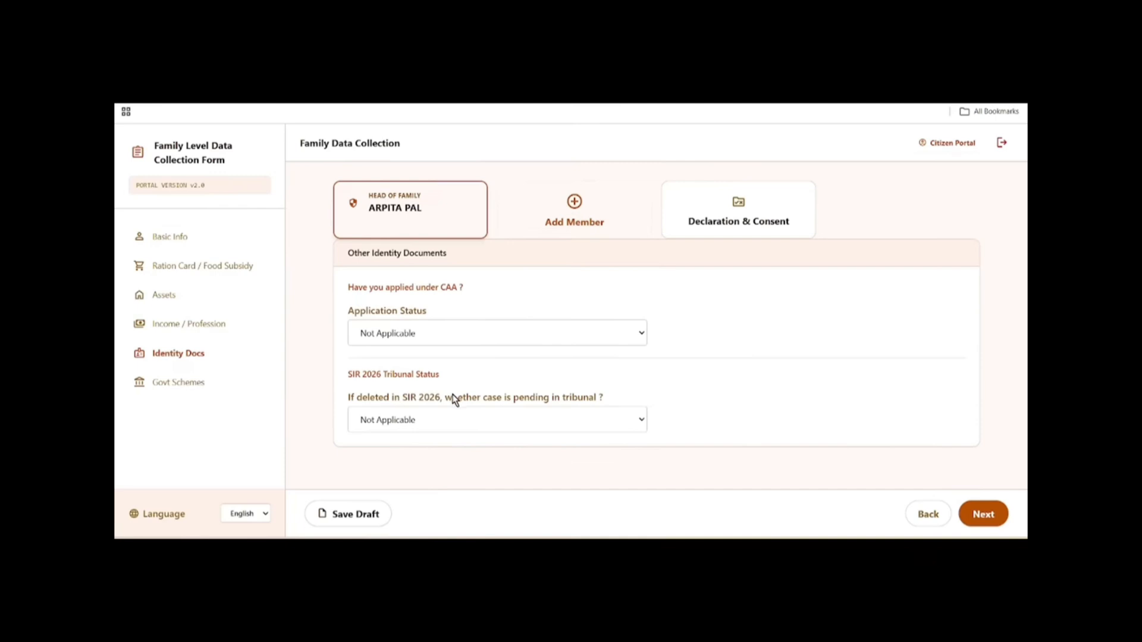
left_click_drag(456, 402, 561, 411)
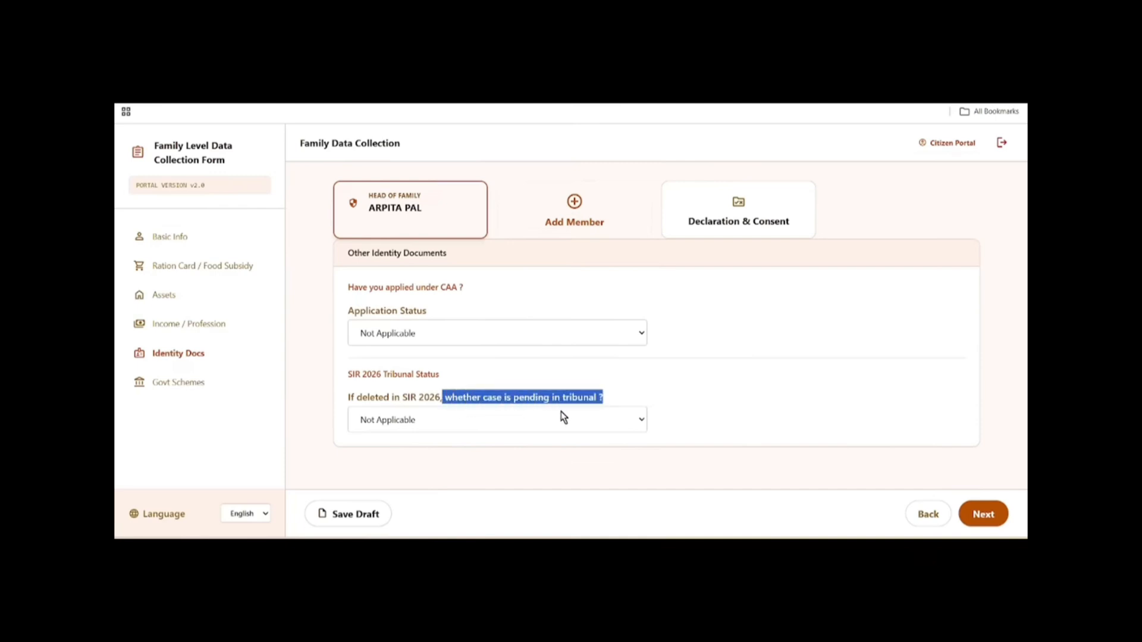
left_click(687, 389)
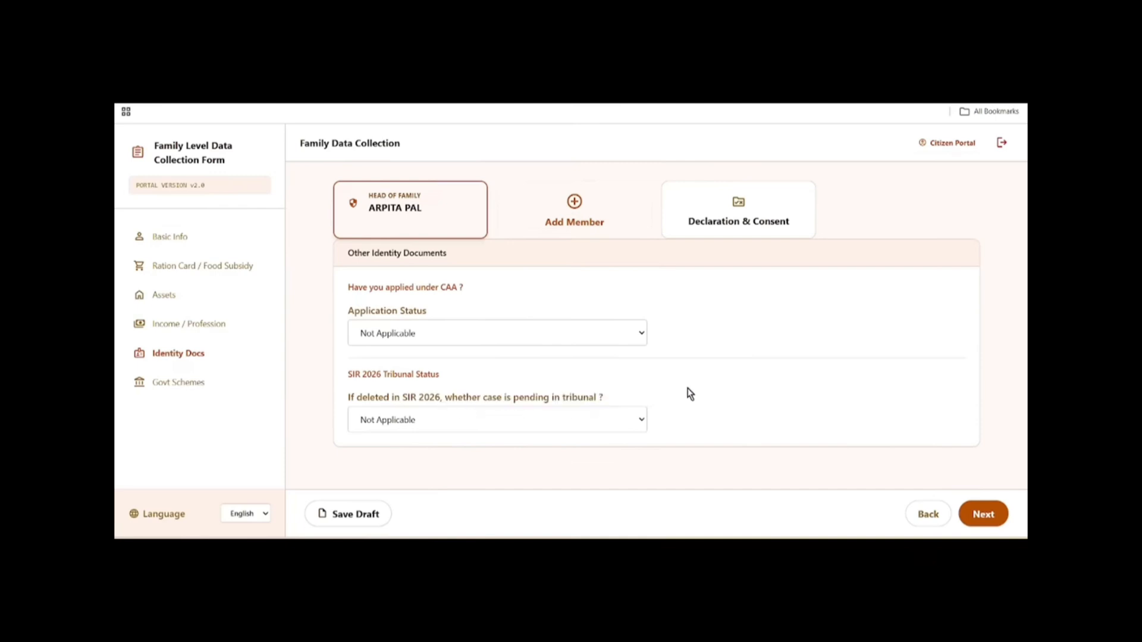
left_click(374, 422)
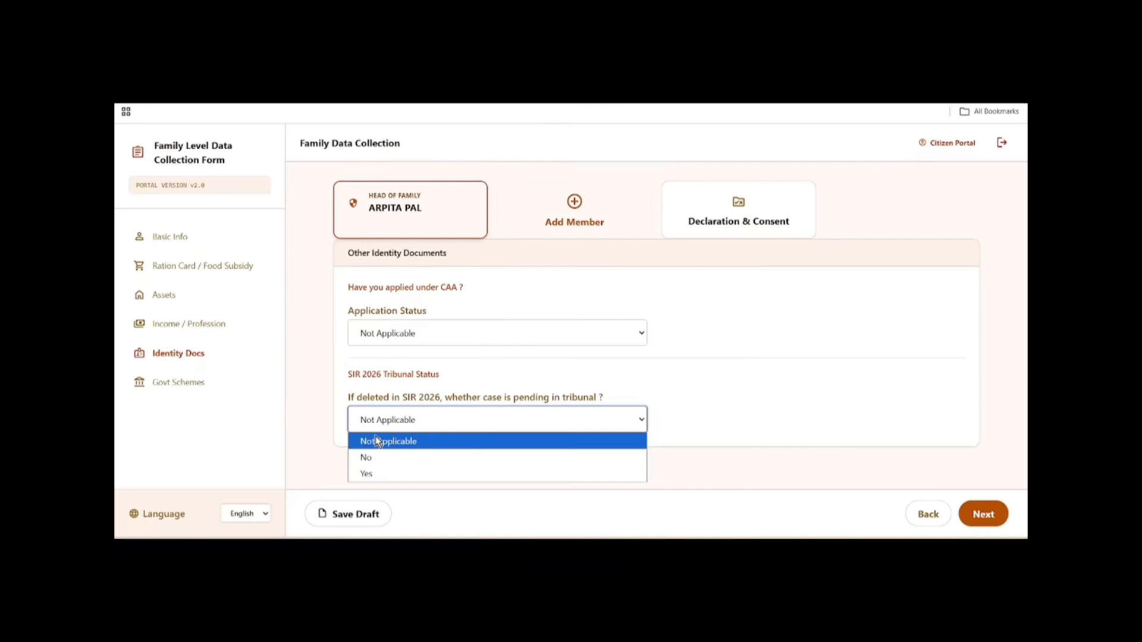
left_click(368, 441)
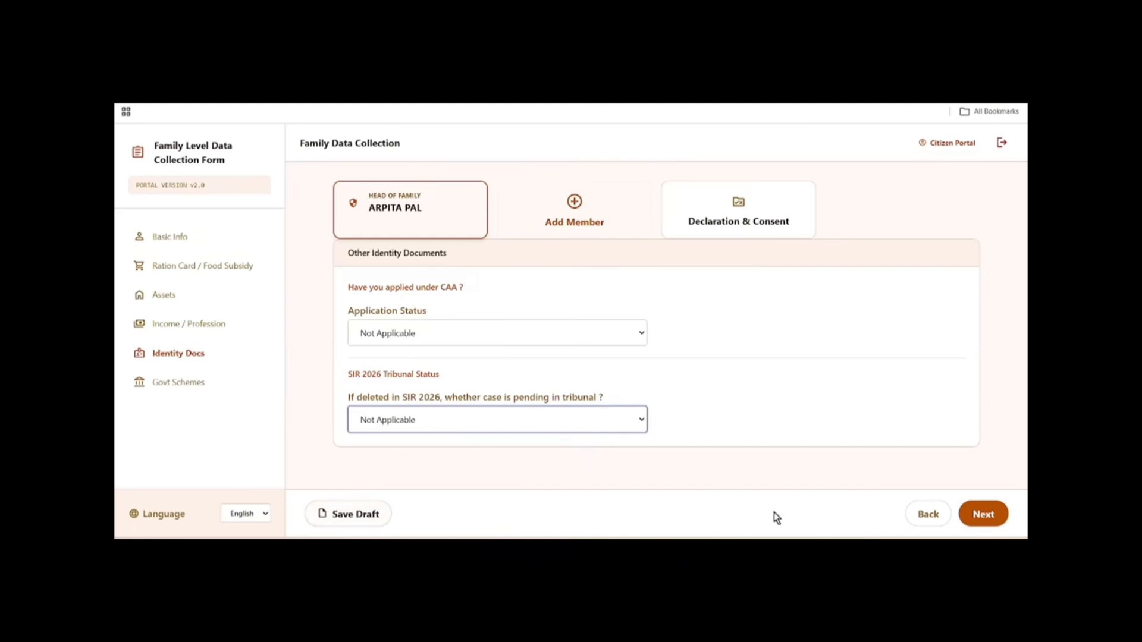
Step: On Govt Schemes, choose 'Yes, I am applying' for Annapurna Yojana
left_click(982, 513)
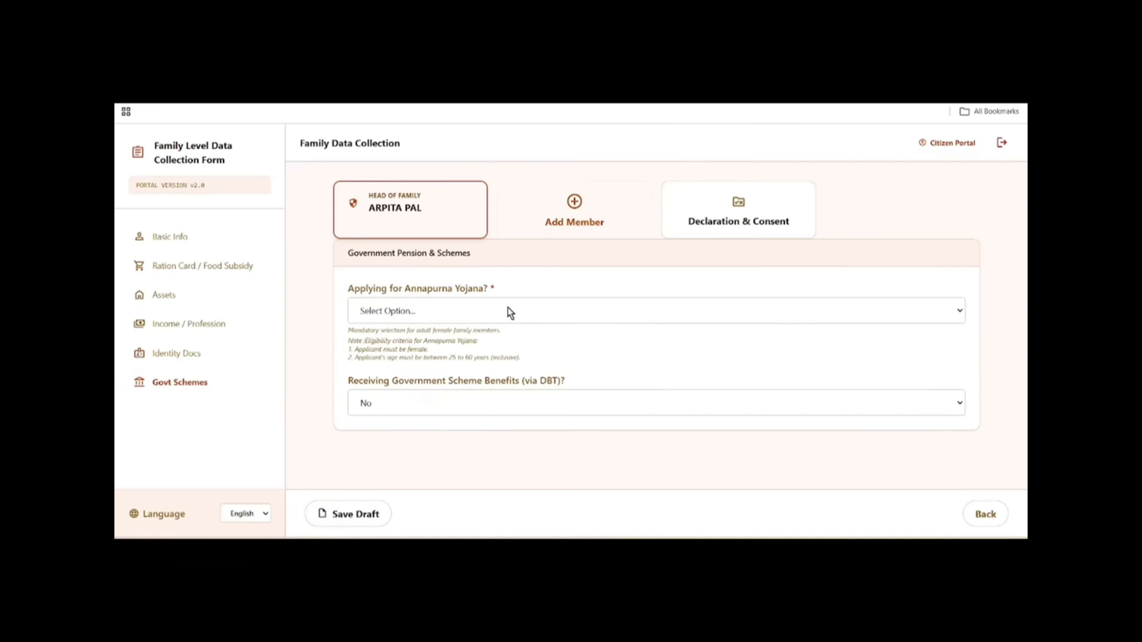
left_click_drag(344, 287, 516, 288)
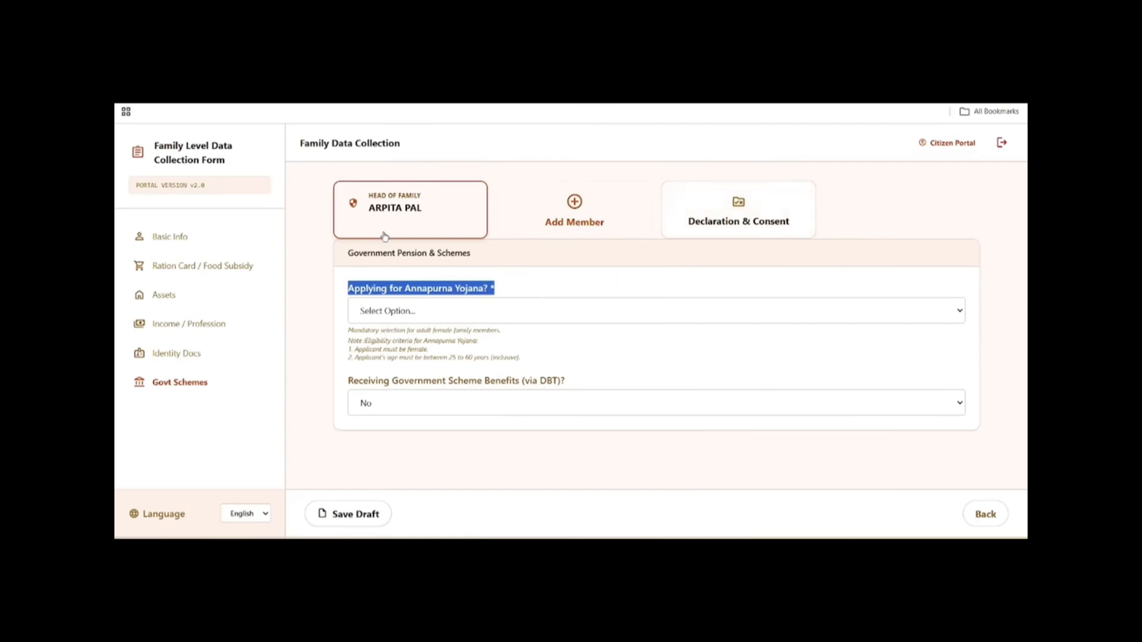
left_click(357, 298)
left_click(418, 313)
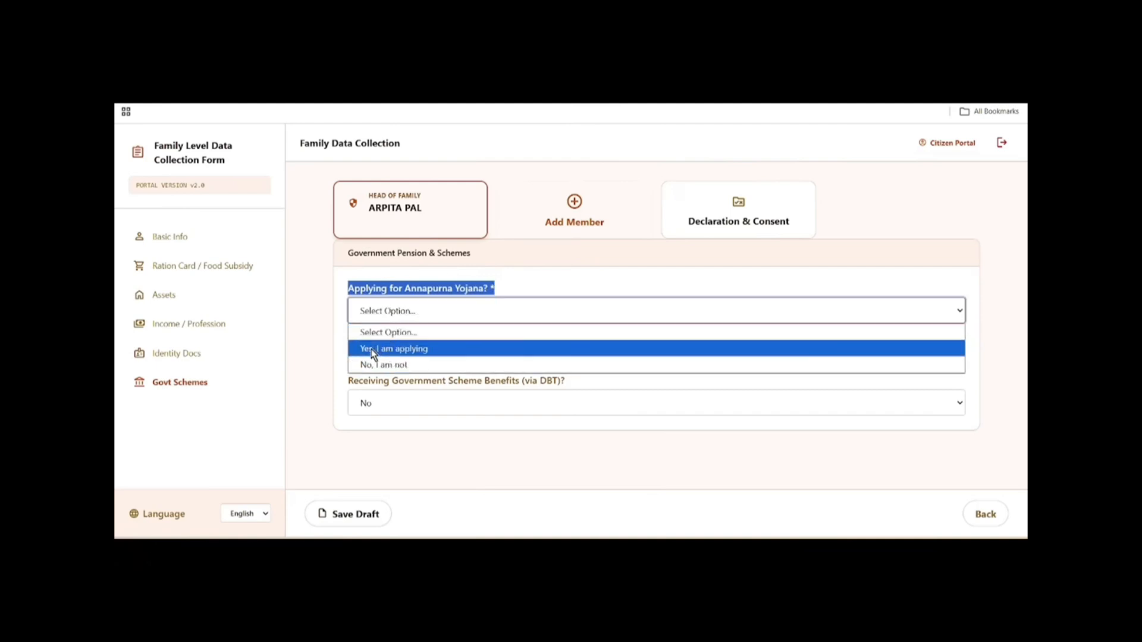
left_click(389, 350)
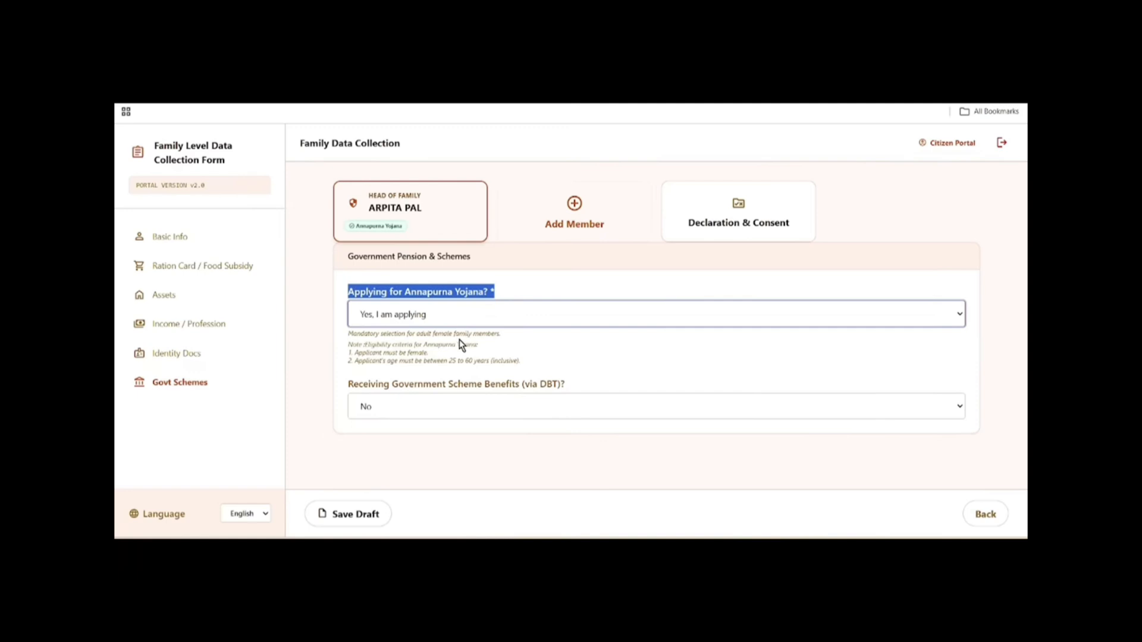
Step: Answer Yes to 'Receiving Government Scheme Benefits (via DBT)?'
left_click_drag(343, 393, 517, 402)
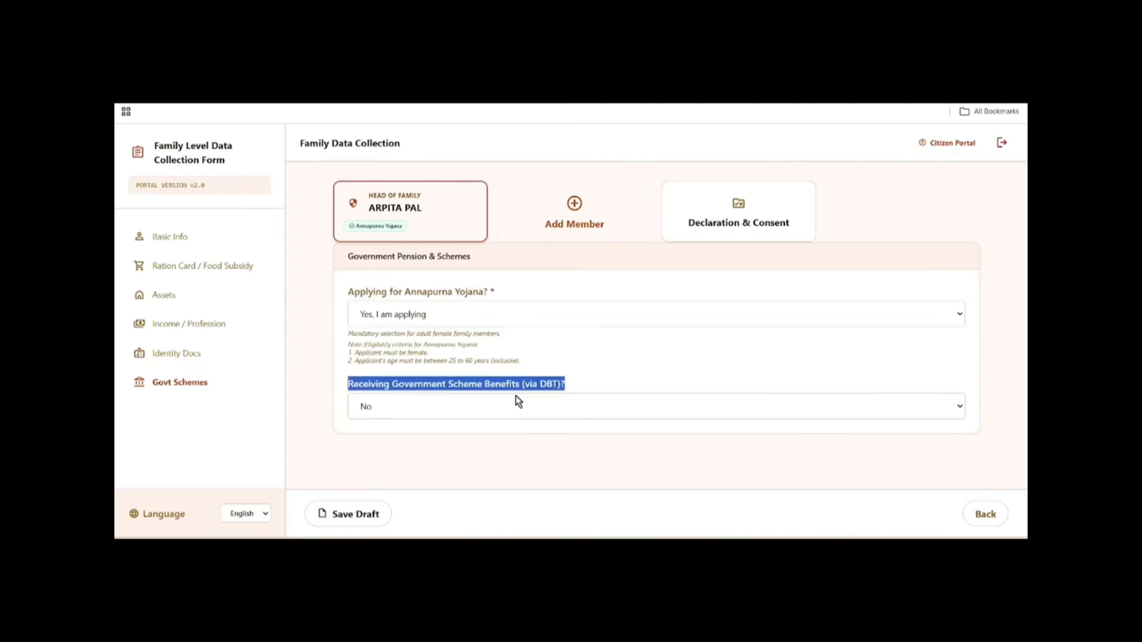
left_click(607, 387)
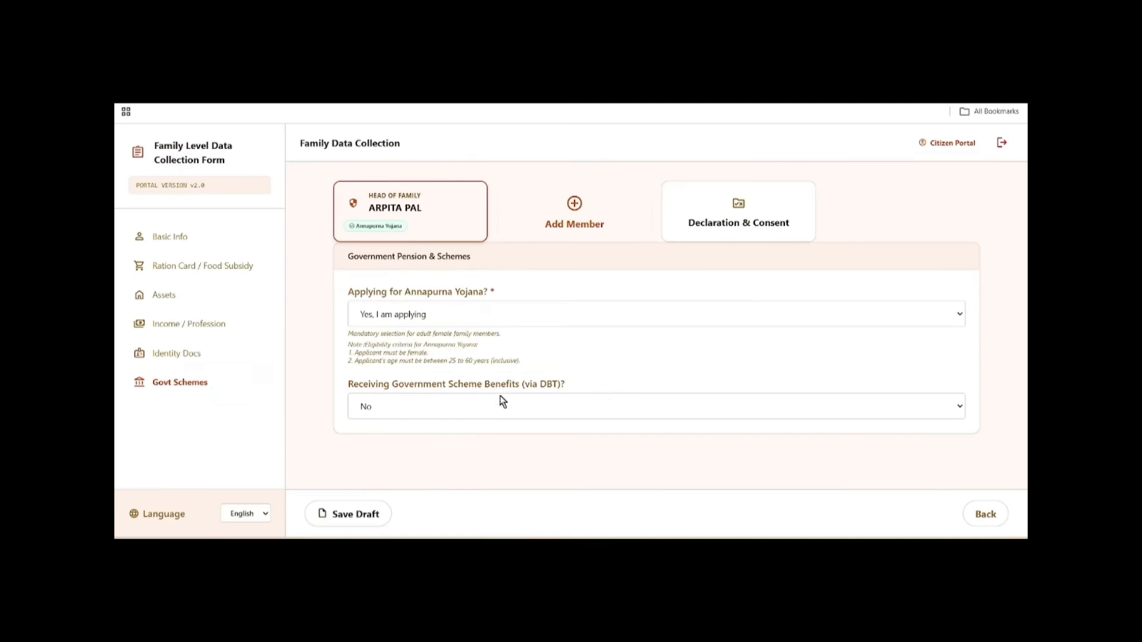
left_click(451, 410)
left_click(398, 445)
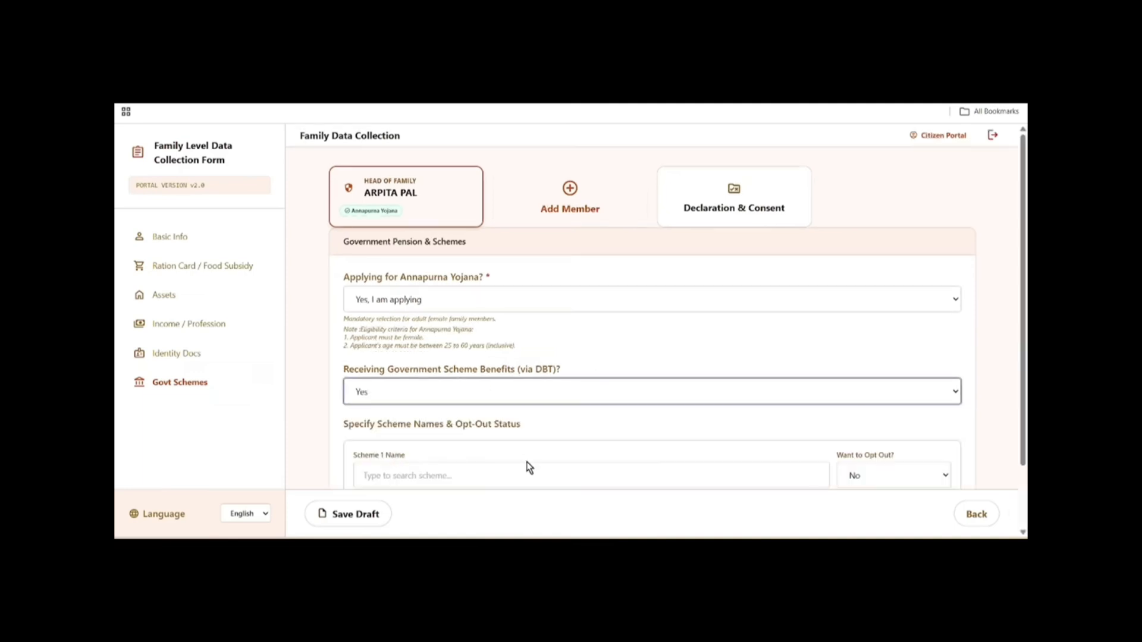
Step: Set Scheme 1 to Swasthya Sathi with its opt-out left at No
scroll(409, 455, "down", 1)
left_click(446, 416)
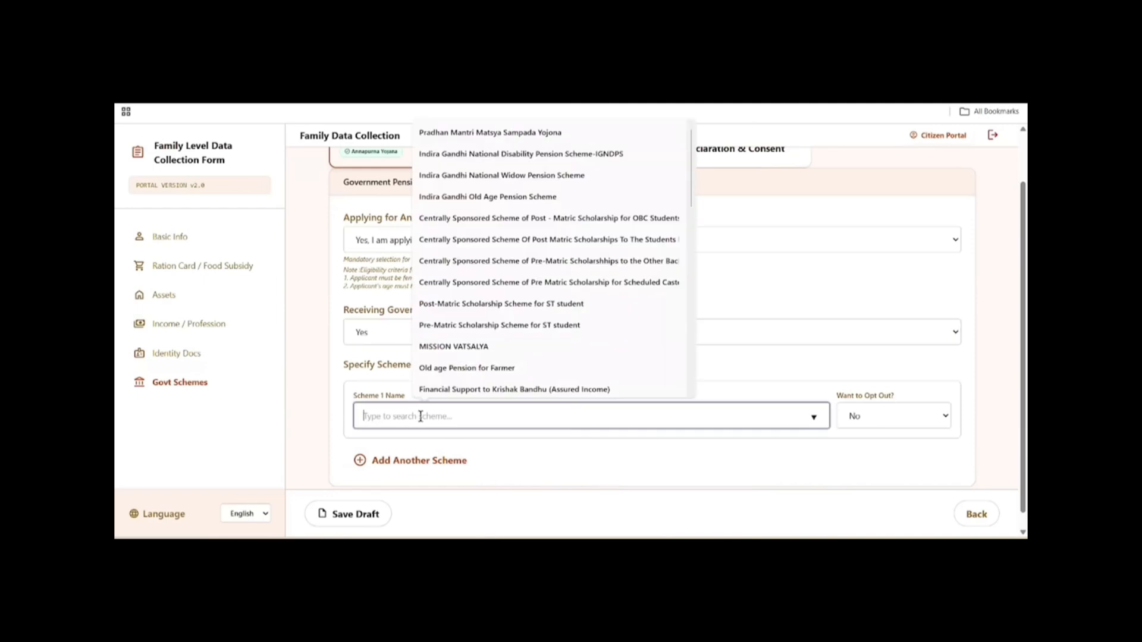
scroll(558, 302, "down", 10)
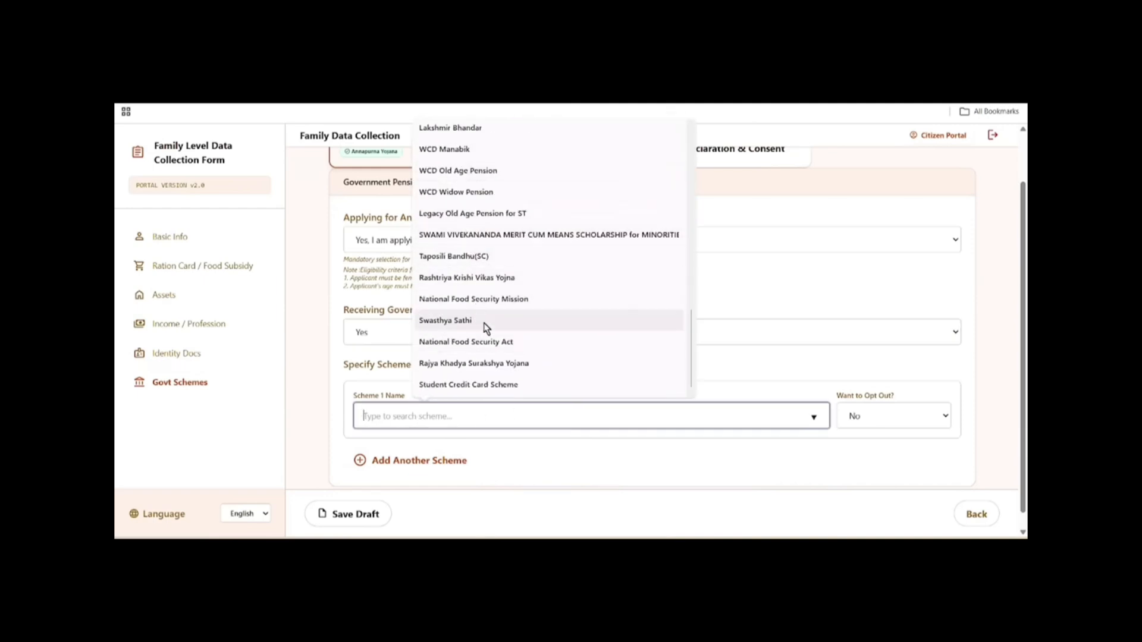
left_click(445, 320)
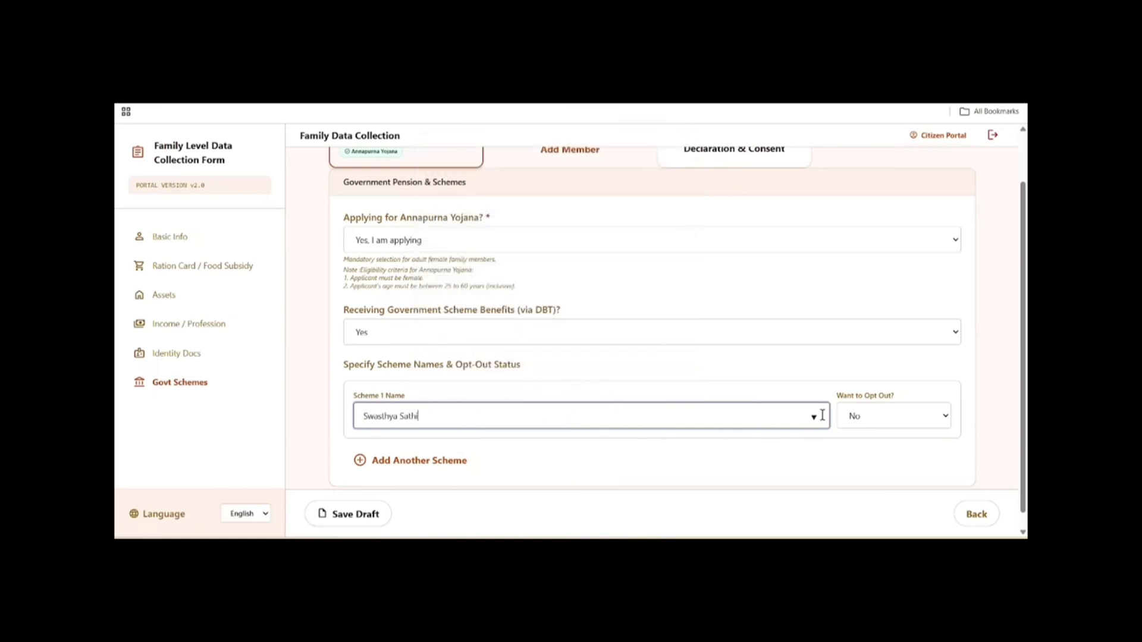
left_click_drag(826, 396, 900, 403)
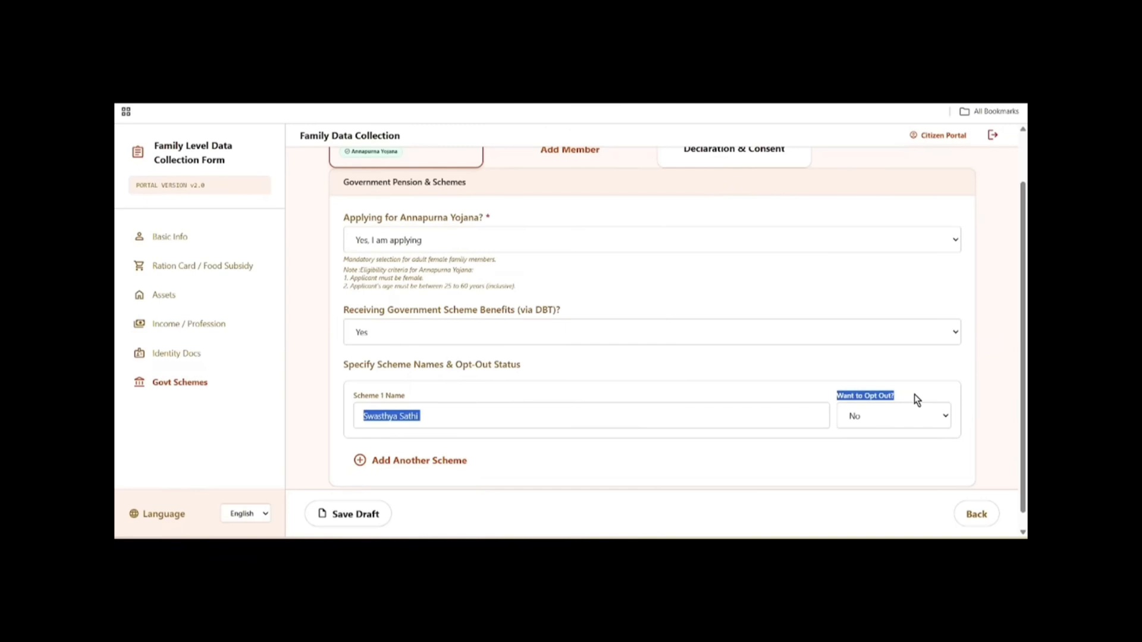
left_click(905, 415)
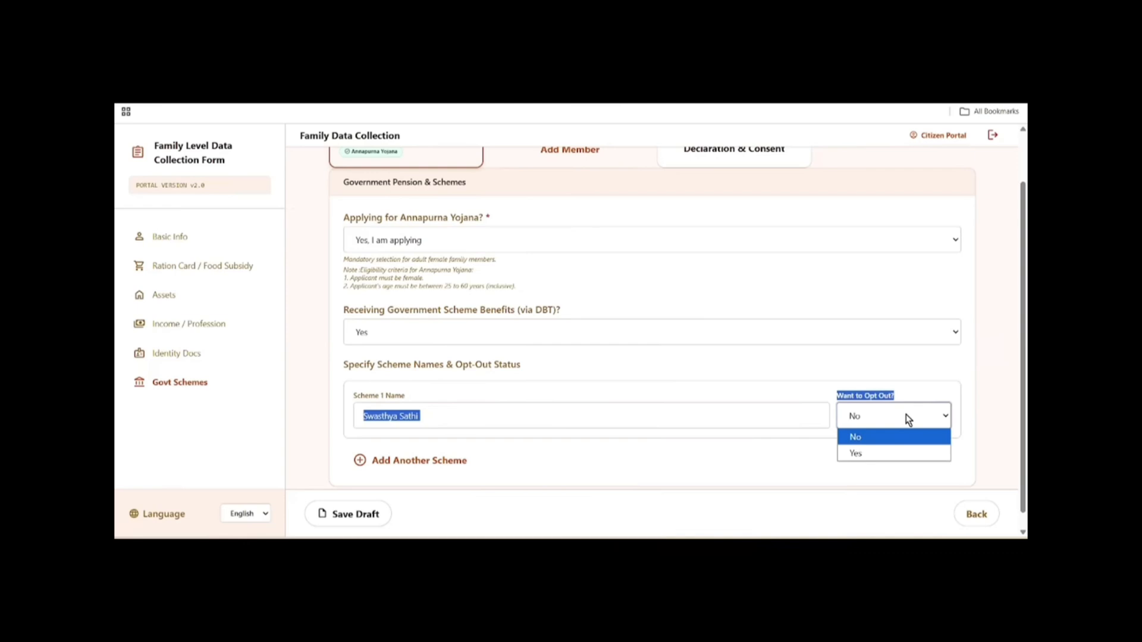
left_click(879, 455)
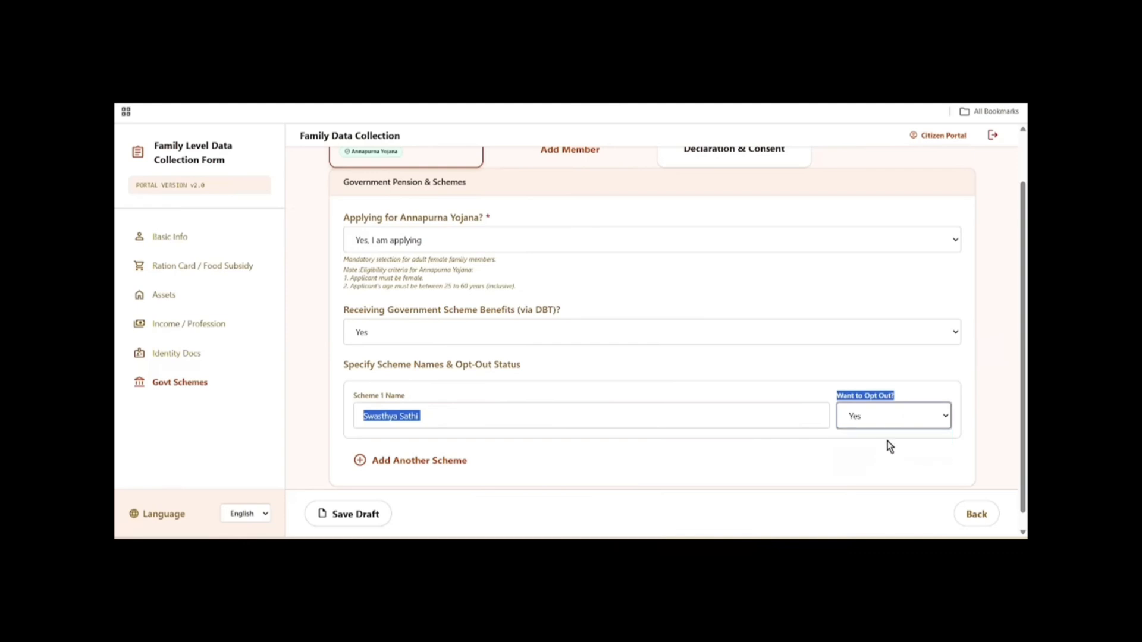
left_click(887, 410)
left_click(856, 438)
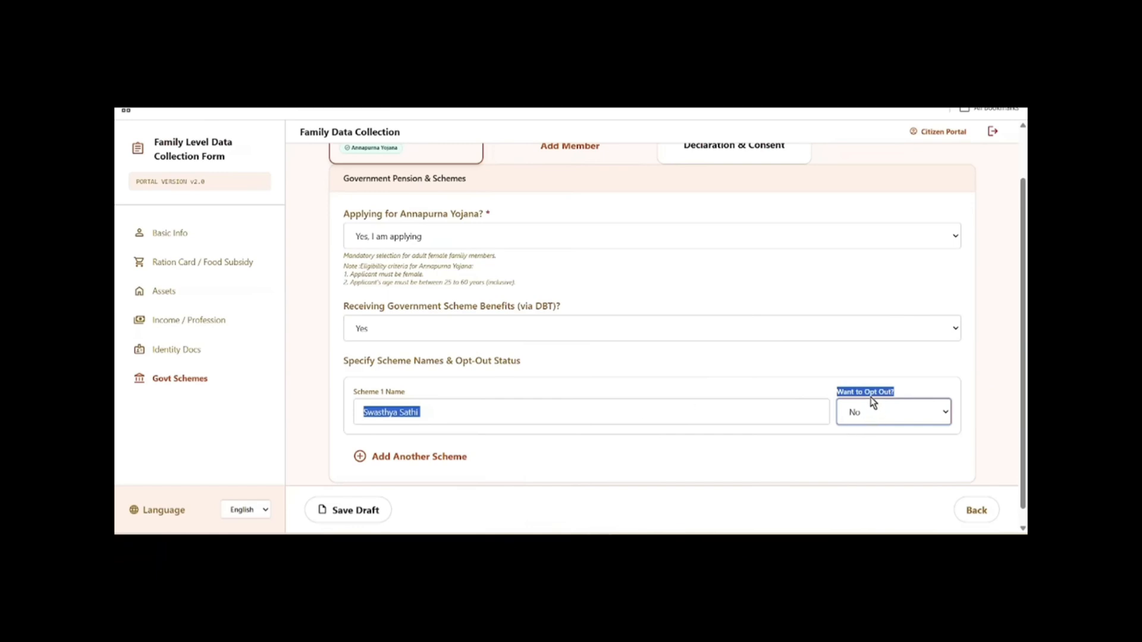
Step: Add a Scheme 2 row, browse its scheme list without choosing, and return to the top
left_click(411, 459)
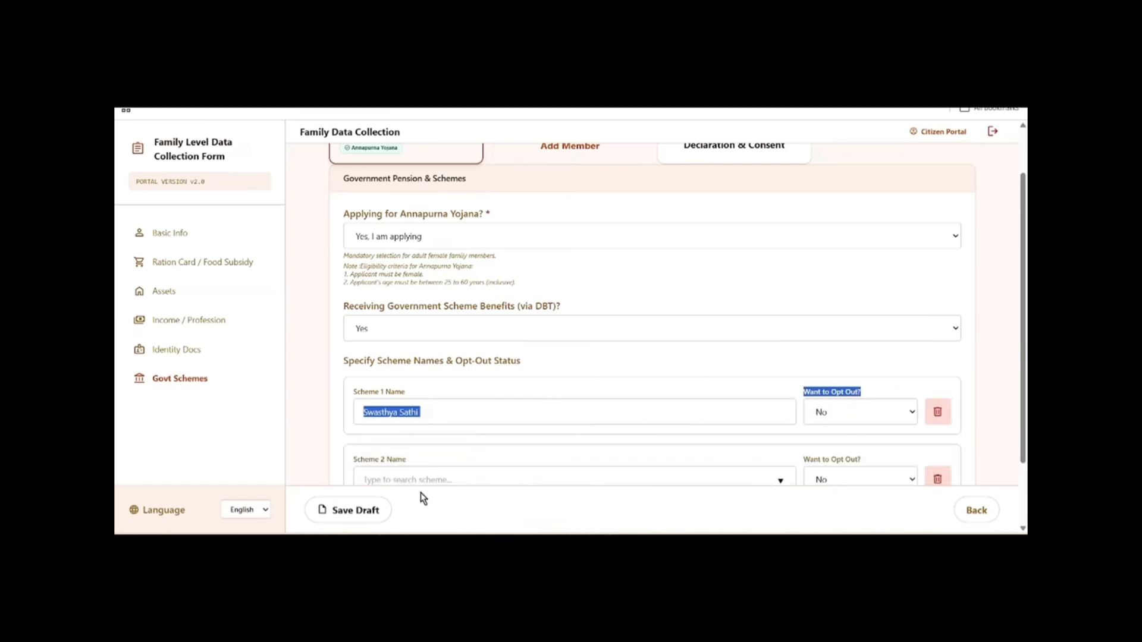
scroll(492, 447, "down", 1)
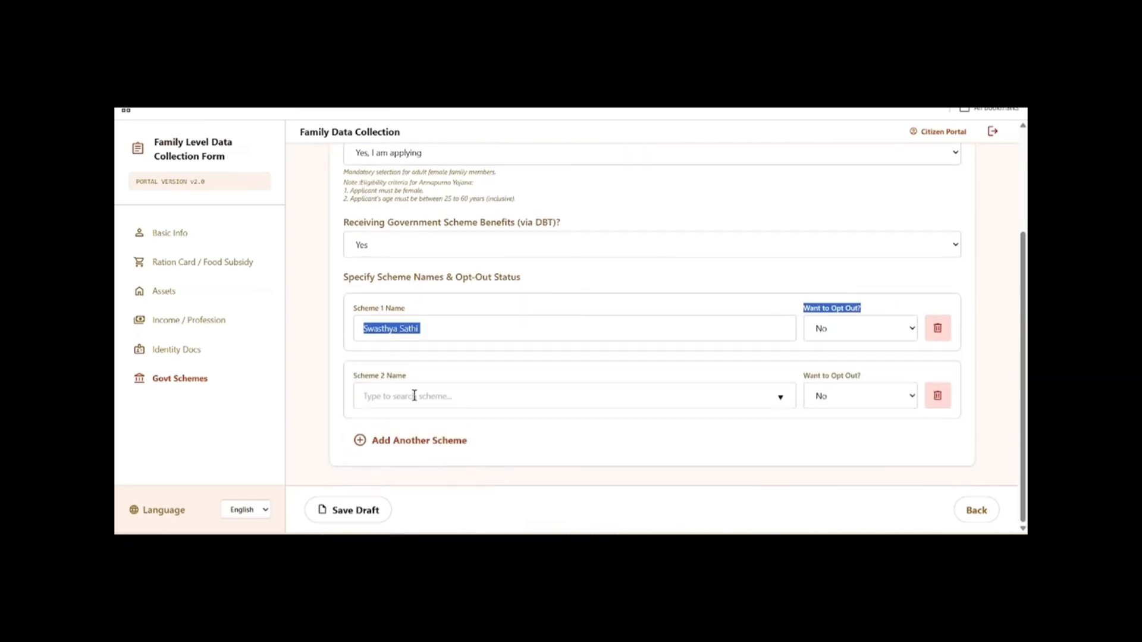
left_click(416, 396)
scroll(562, 304, "down", 10)
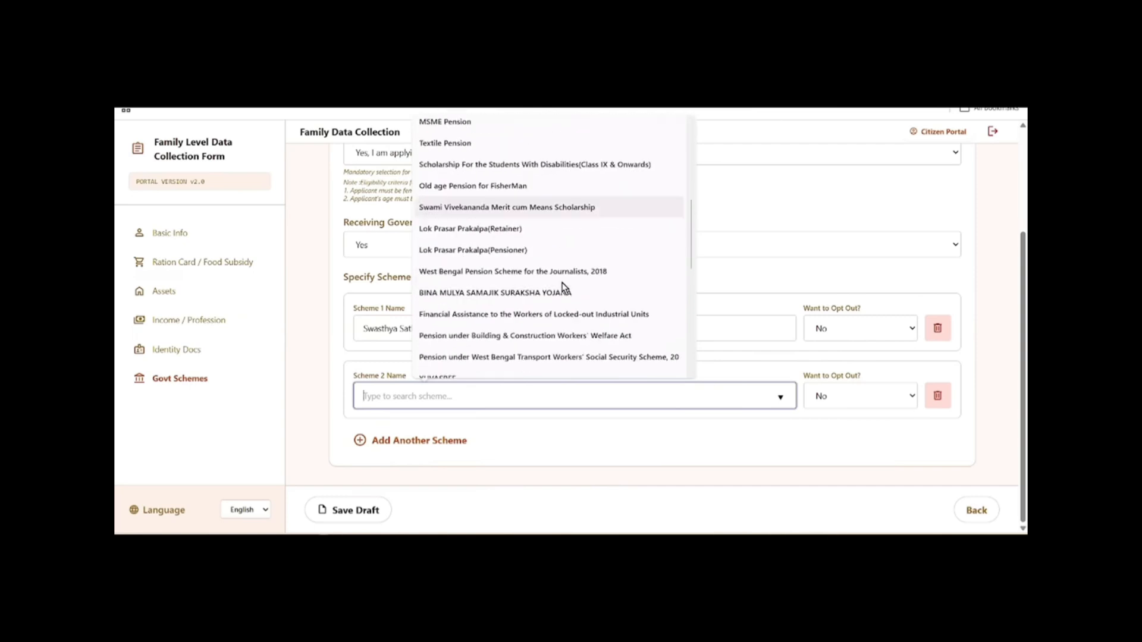
scroll(563, 325, "up", 3)
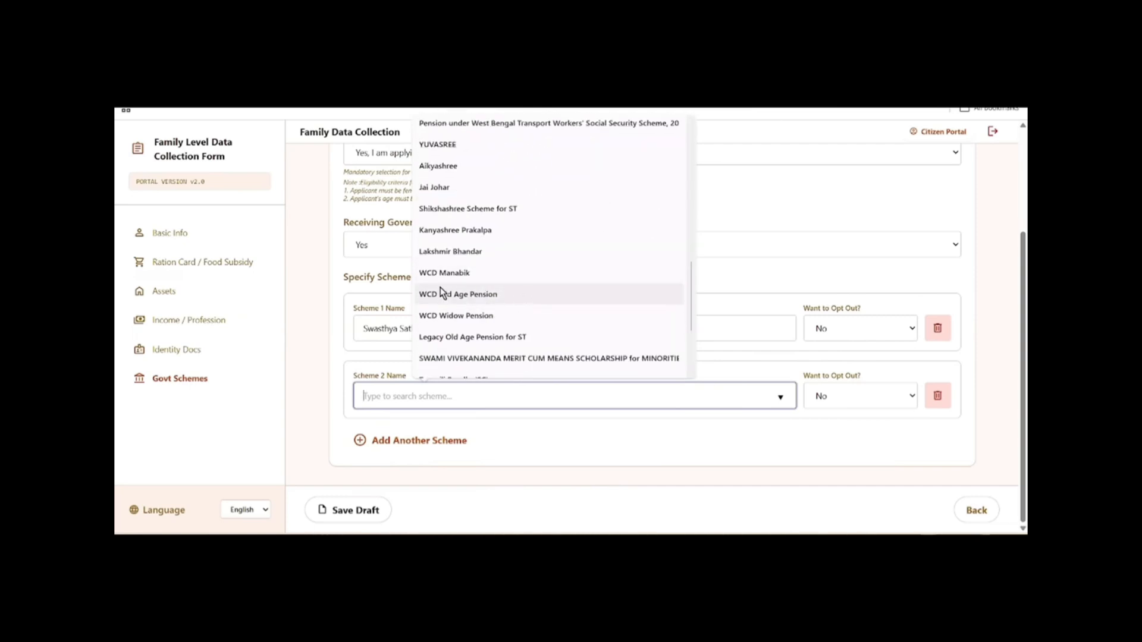
left_click(238, 318)
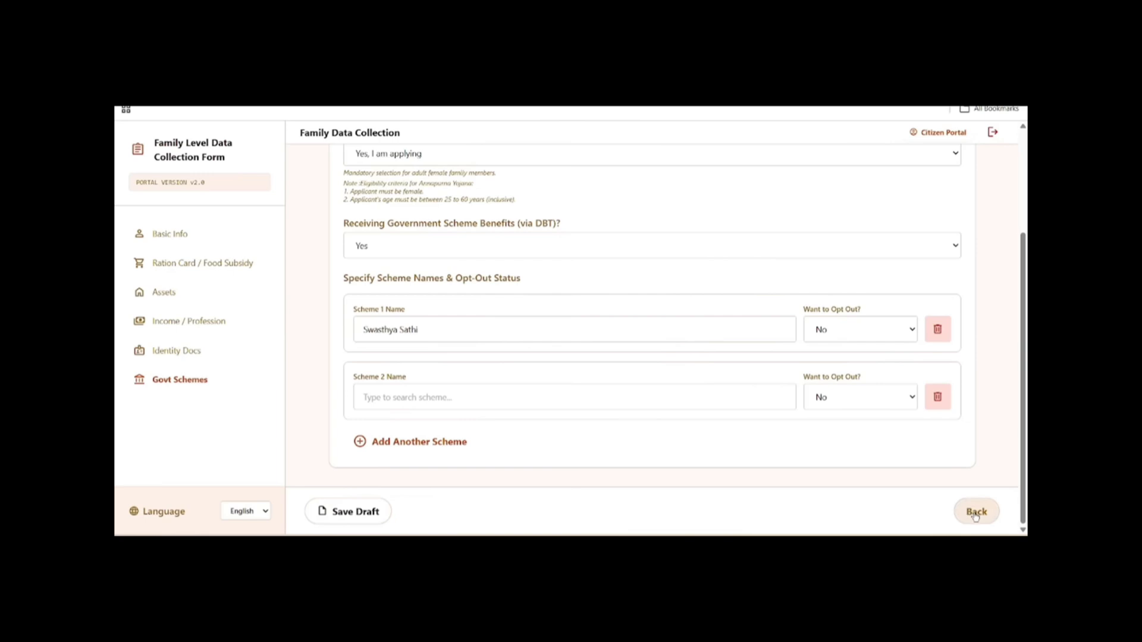
scroll(641, 463, "up", 3)
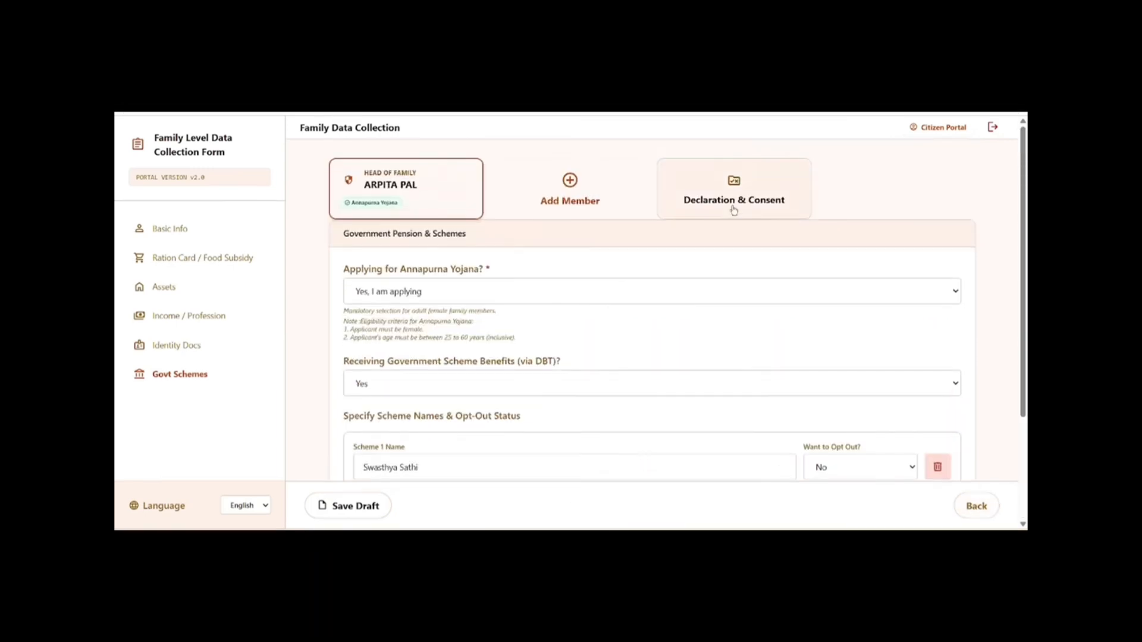
Step: Accept the Declaration & Consent checkbox and submit the form through Preview & Submit
left_click(734, 211)
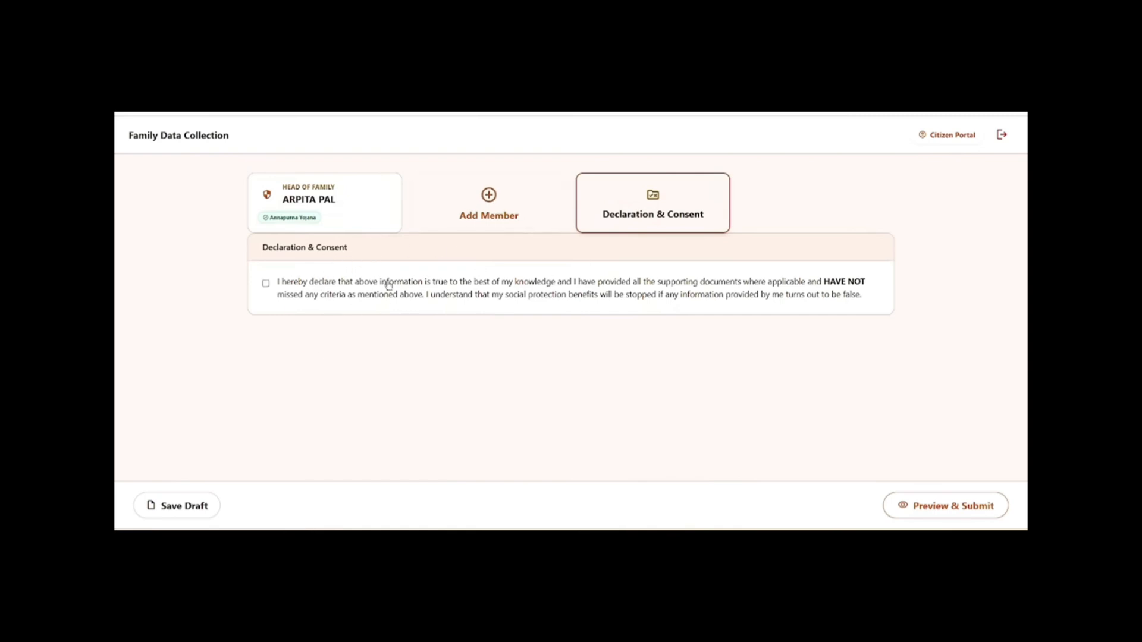
left_click(265, 284)
left_click(489, 219)
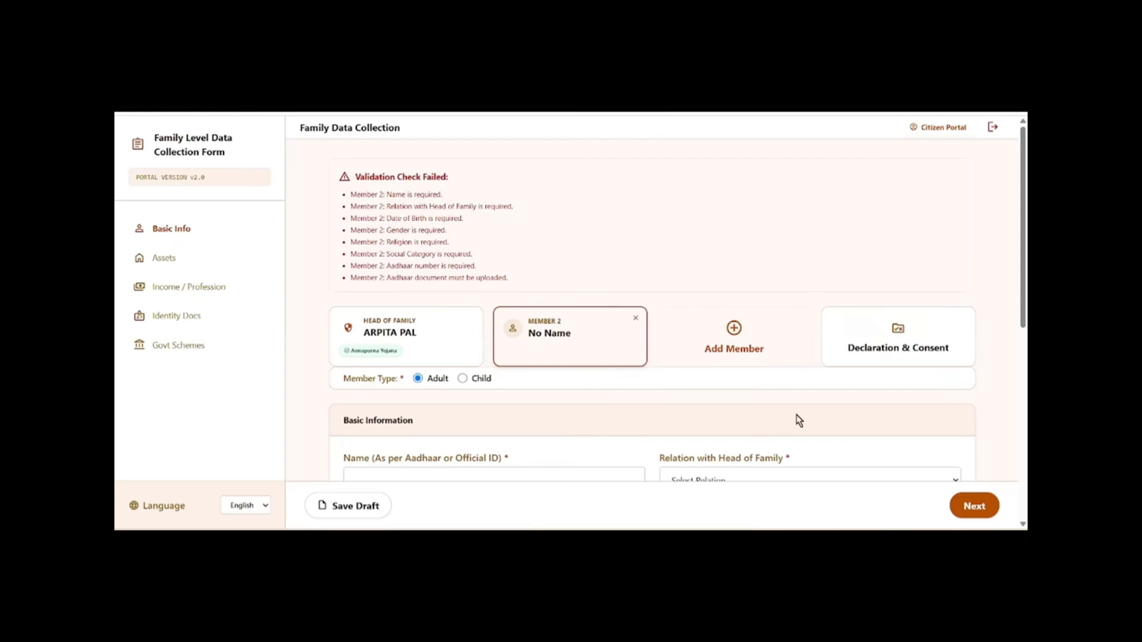
scroll(799, 391, "down", 1)
scroll(799, 391, "down", 2)
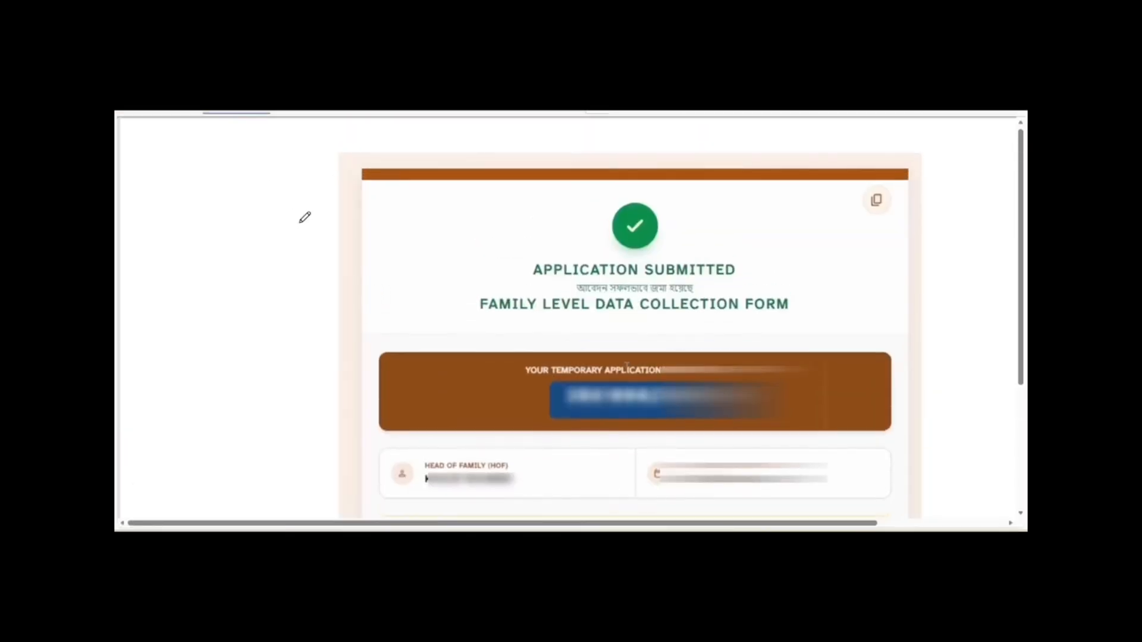
Step: Mark up the confirmation card, temporary application ID, details cards and the save-your-ID notes
left_click_drag(312, 198, 360, 173)
left_click_drag(487, 321, 801, 318)
scroll(570, 296, "down", 1)
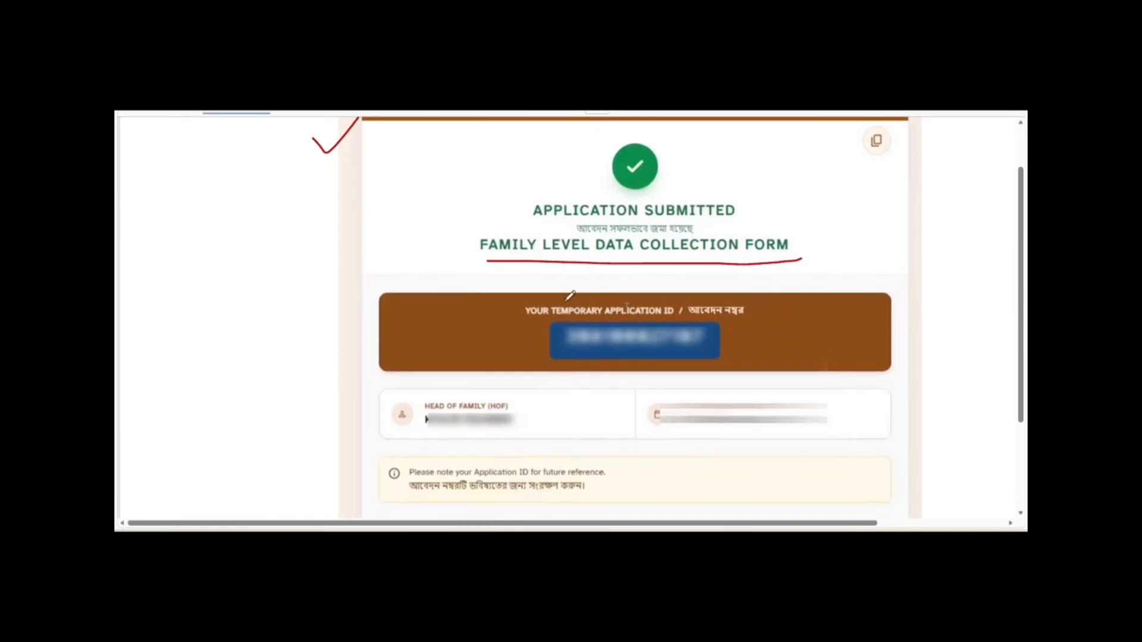
mouse_move(468, 274)
left_mouse_down()
mouse_move(509, 300)
mouse_move(491, 304)
mouse_move(514, 299)
left_mouse_up()
mouse_move(394, 405)
left_mouse_down()
mouse_move(403, 421)
mouse_move(438, 394)
left_mouse_up()
mouse_move(641, 393)
left_mouse_down()
mouse_move(649, 407)
mouse_move(660, 400)
left_mouse_up()
left_click_drag(745, 402, 833, 388)
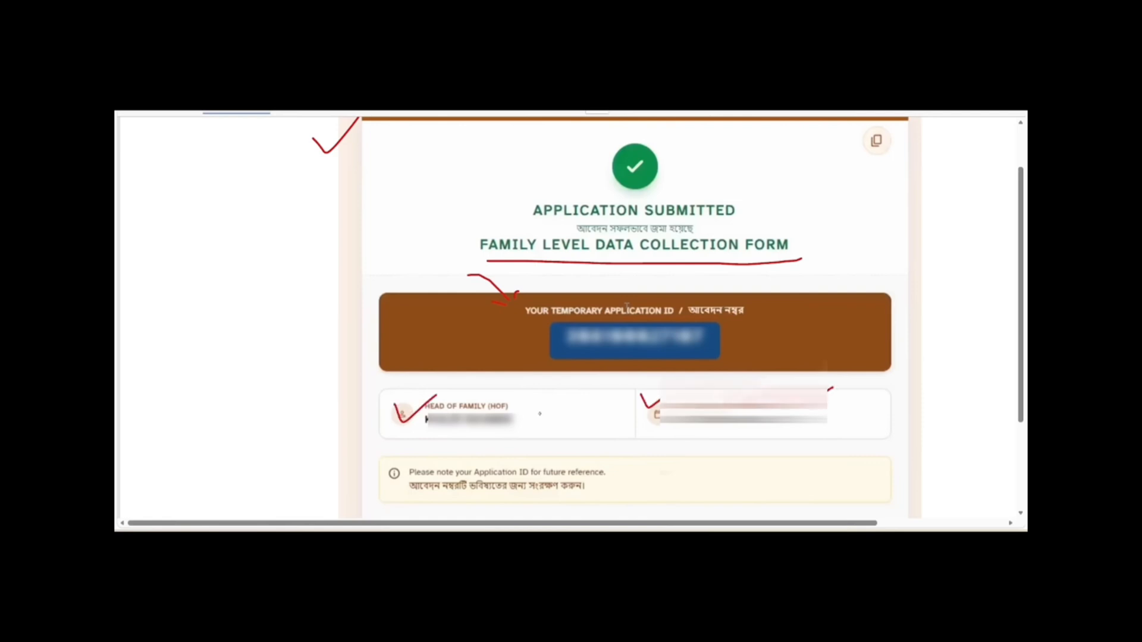
left_click_drag(672, 435, 824, 435)
left_click_drag(418, 455, 455, 448)
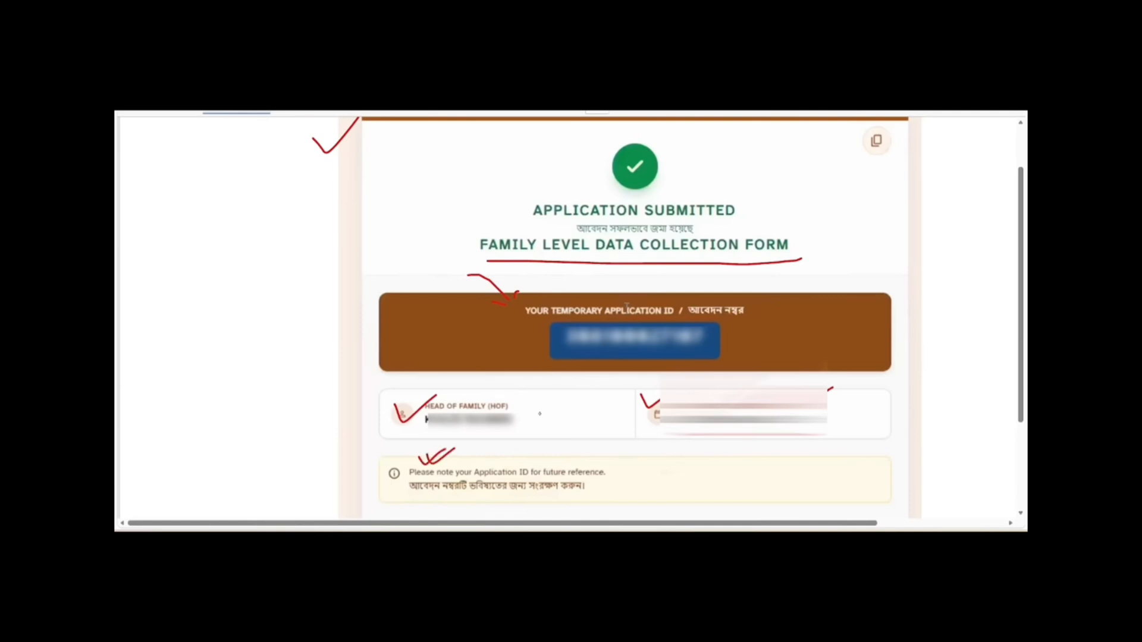
mouse_move(403, 495)
left_mouse_down()
mouse_move(584, 499)
mouse_move(596, 478)
mouse_move(647, 466)
left_mouse_up()
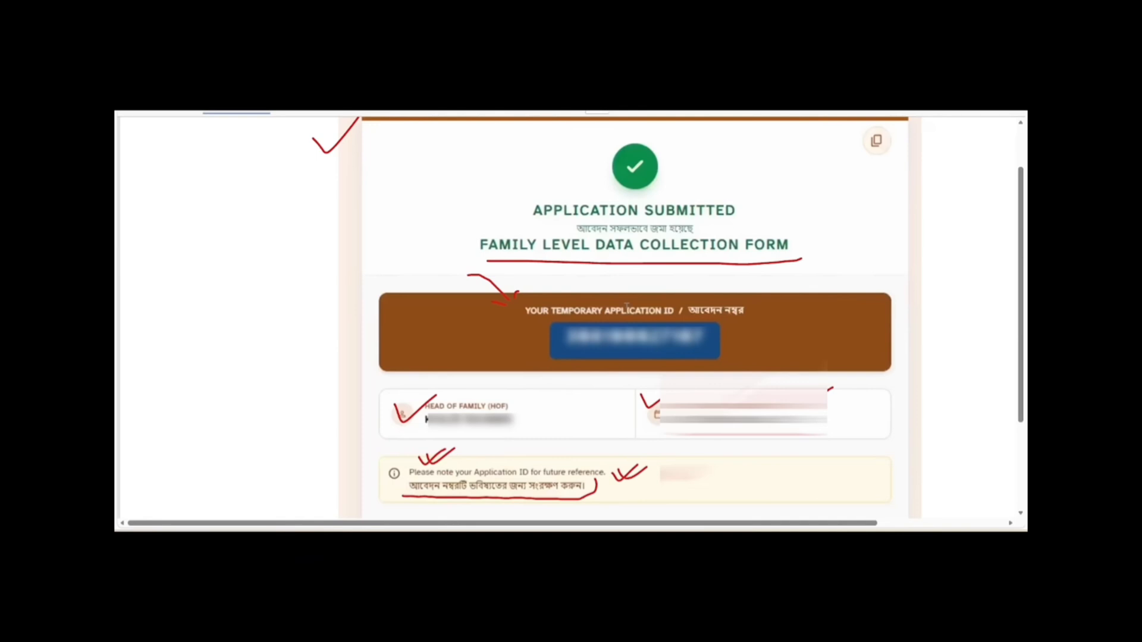
Step: Handwrite '(New)' and mark the finish and Download Form options lower on the page
scroll(606, 446, "down", 3)
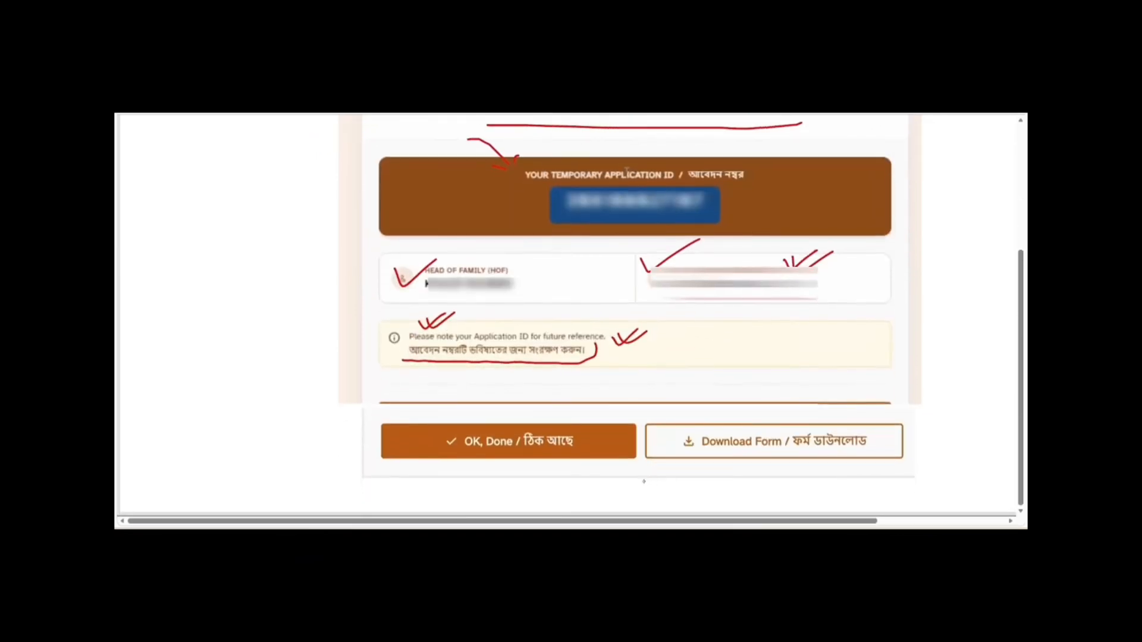
mouse_move(360, 405)
left_mouse_down()
mouse_move(373, 398)
mouse_move(375, 419)
left_mouse_up()
mouse_move(377, 411)
left_mouse_down()
mouse_move(399, 410)
mouse_move(406, 392)
left_mouse_up()
mouse_move(399, 379)
left_mouse_down()
mouse_move(422, 397)
mouse_move(409, 415)
left_mouse_up()
left_click_drag(349, 393, 367, 430)
left_click_drag(469, 407, 523, 397)
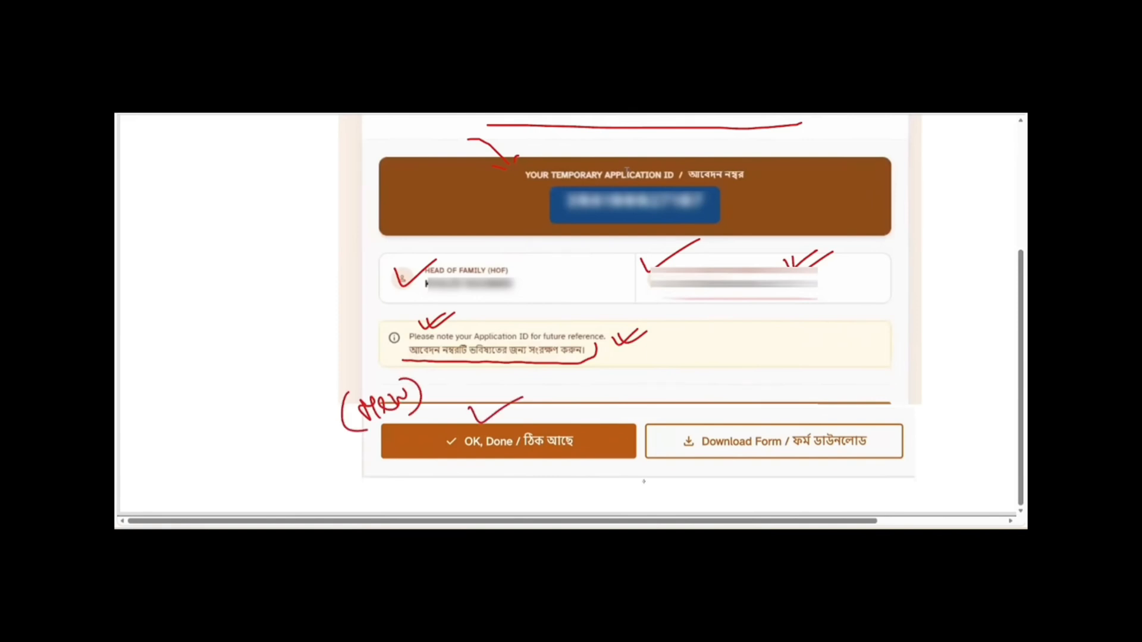
mouse_move(733, 406)
left_mouse_down()
mouse_move(772, 394)
mouse_move(783, 402)
left_mouse_up()
mouse_move(677, 477)
left_mouse_down()
mouse_move(701, 475)
mouse_move(789, 419)
mouse_move(684, 437)
mouse_move(721, 471)
left_mouse_up()
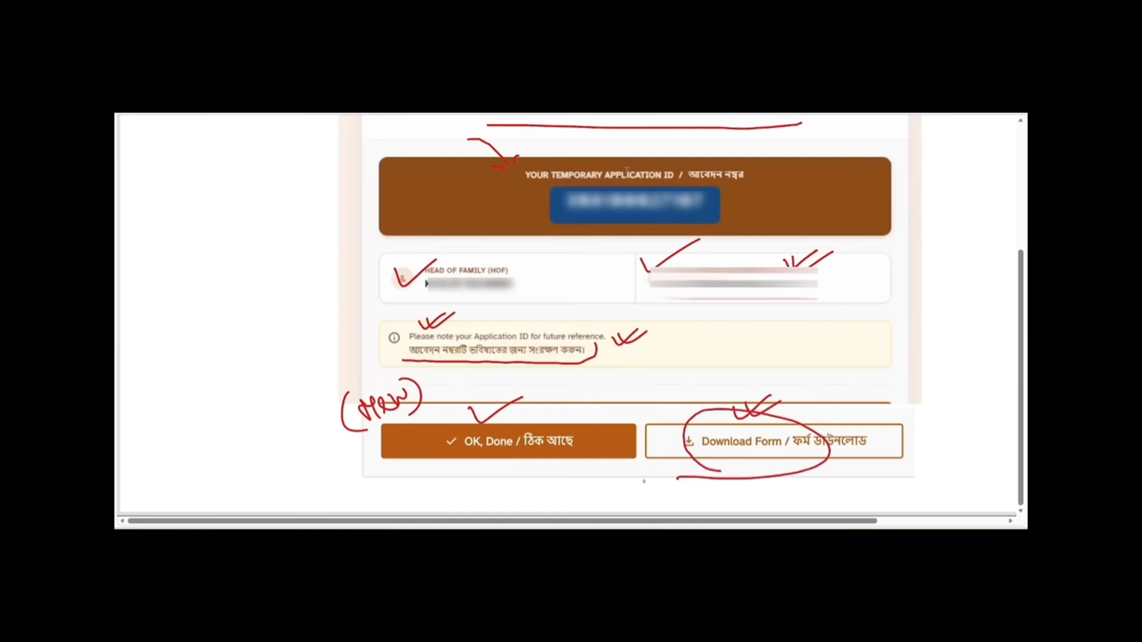
left_click_drag(805, 406, 861, 397)
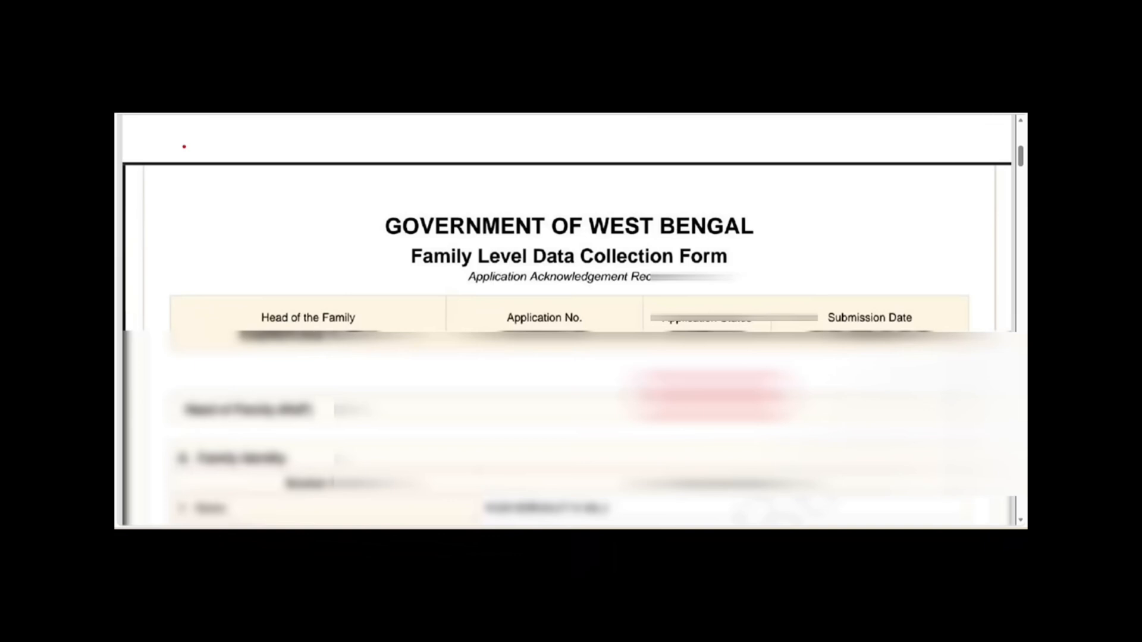
Step: Annotate the receipt's GOVERNMENT OF WEST BENGAL heading and subtitle with a 'Future' note
left_click_drag(331, 219, 390, 211)
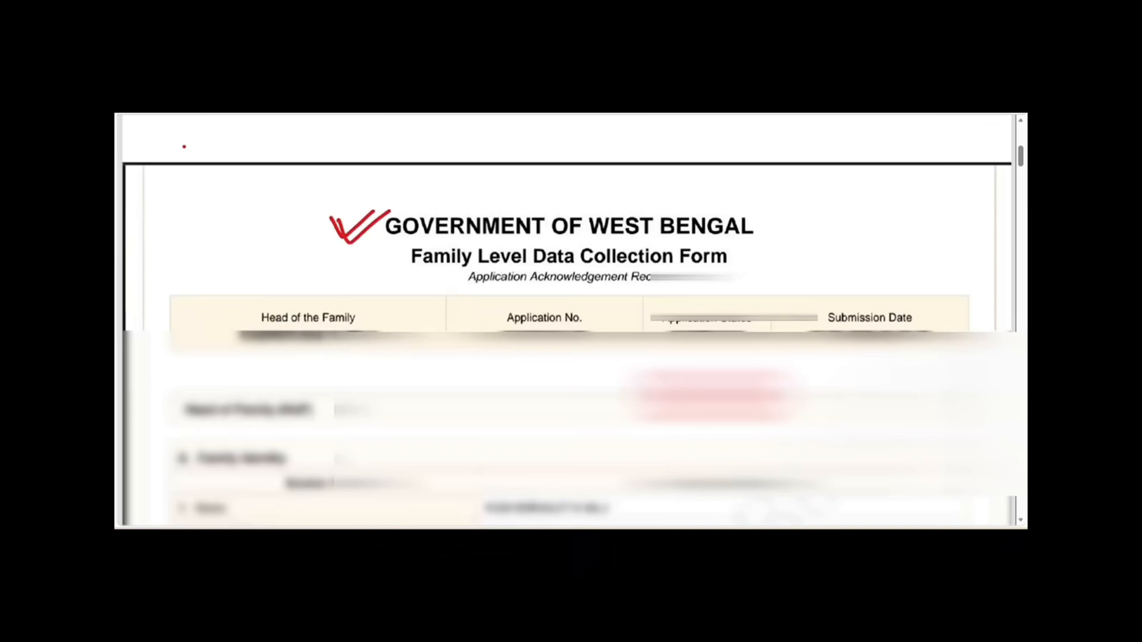
left_click_drag(458, 291, 747, 291)
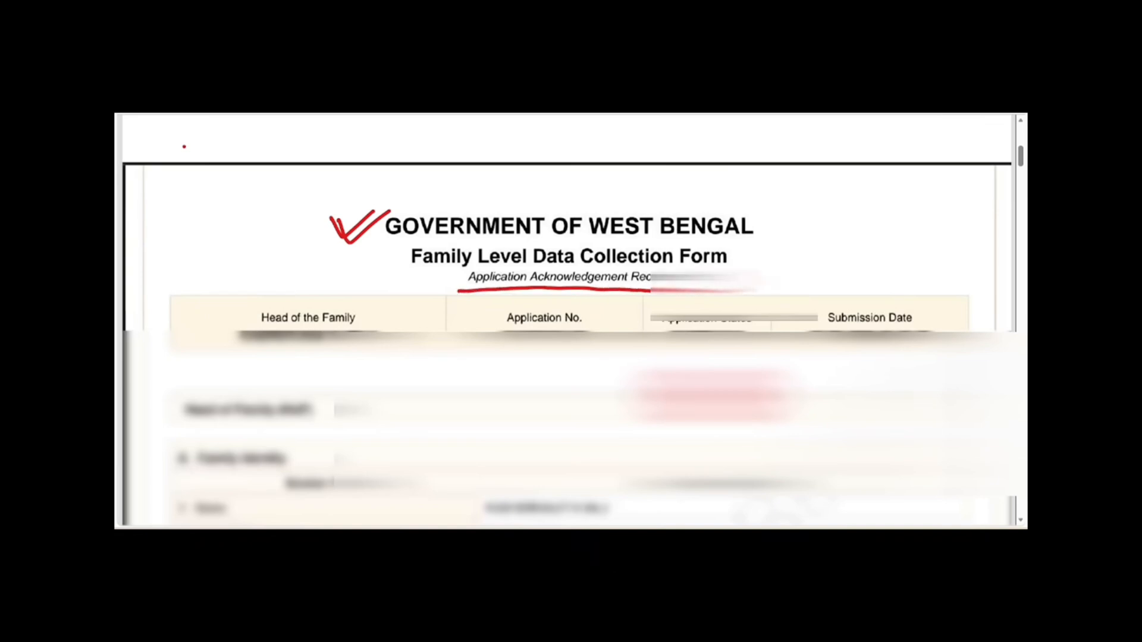
mouse_move(822, 199)
left_mouse_down()
mouse_move(804, 238)
mouse_move(887, 194)
left_mouse_up()
left_click_drag(807, 245, 888, 212)
left_click_drag(838, 242, 864, 232)
left_click_drag(909, 189, 979, 176)
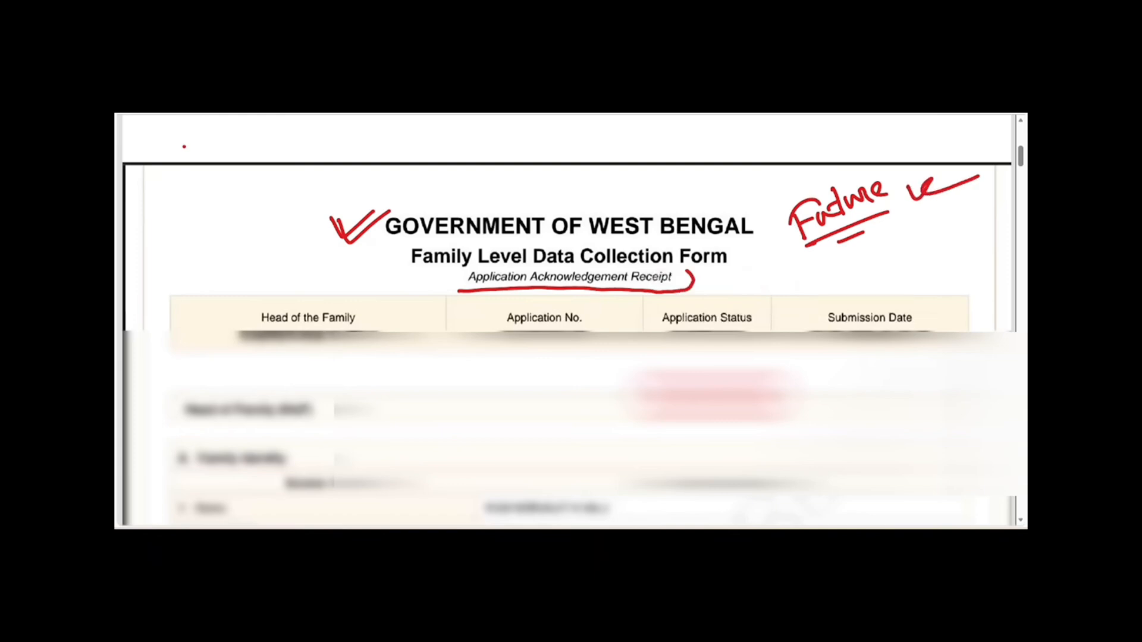
mouse_move(856, 251)
left_mouse_down()
mouse_move(868, 269)
mouse_move(905, 250)
left_mouse_up()
Step: Scroll through the acknowledgement receipt to review its contents
scroll(606, 300, "down", 5)
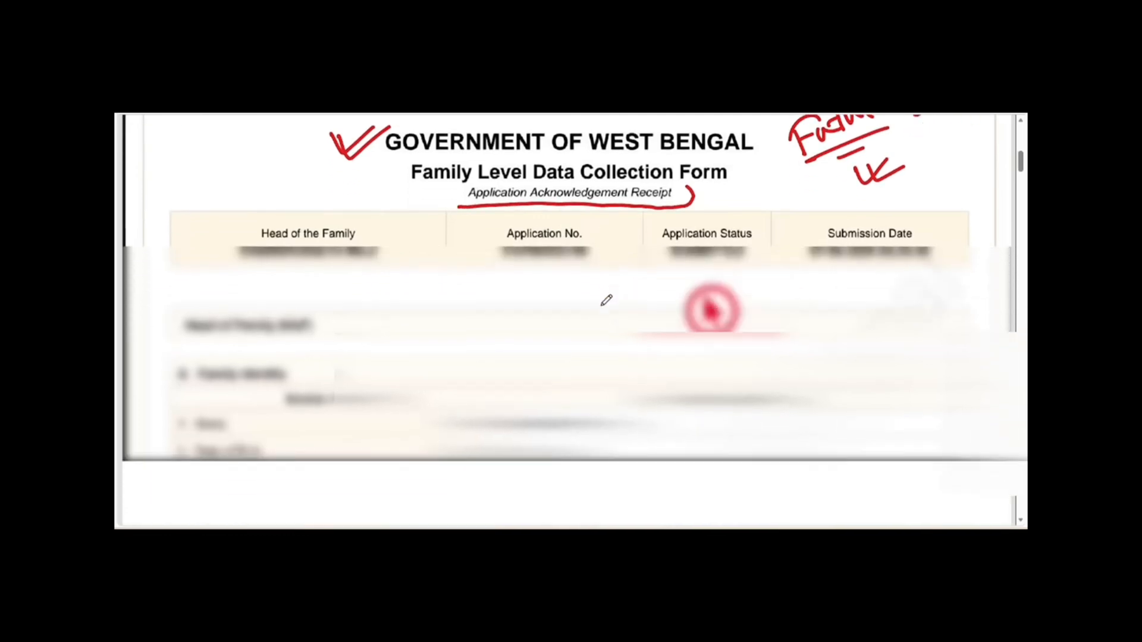
scroll(606, 301, "down", 5)
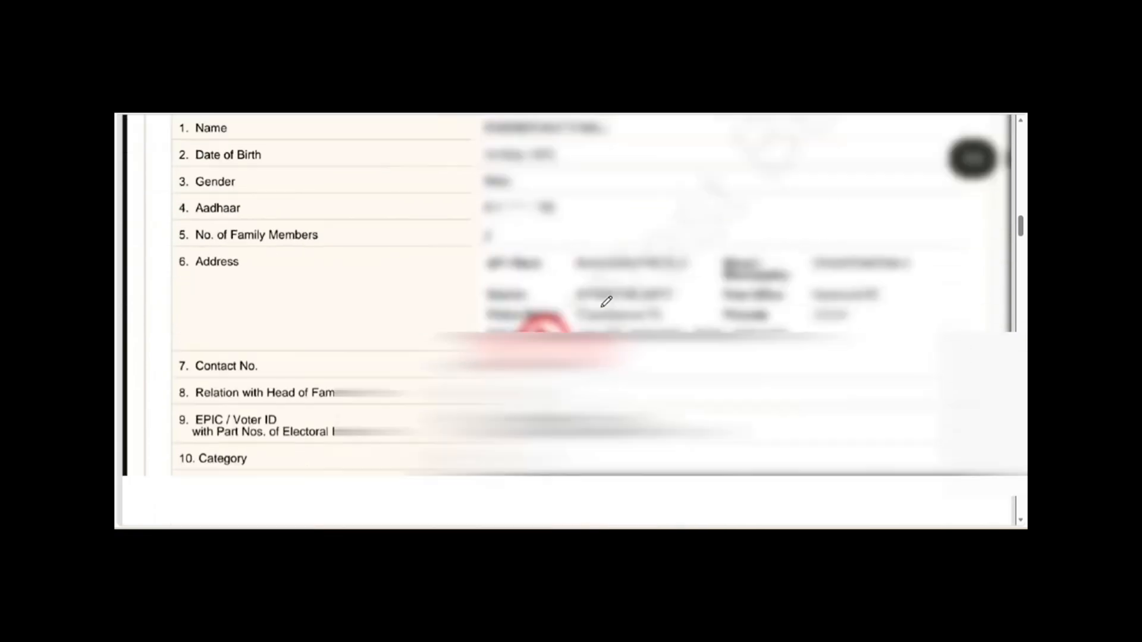
scroll(606, 302, "down", 2)
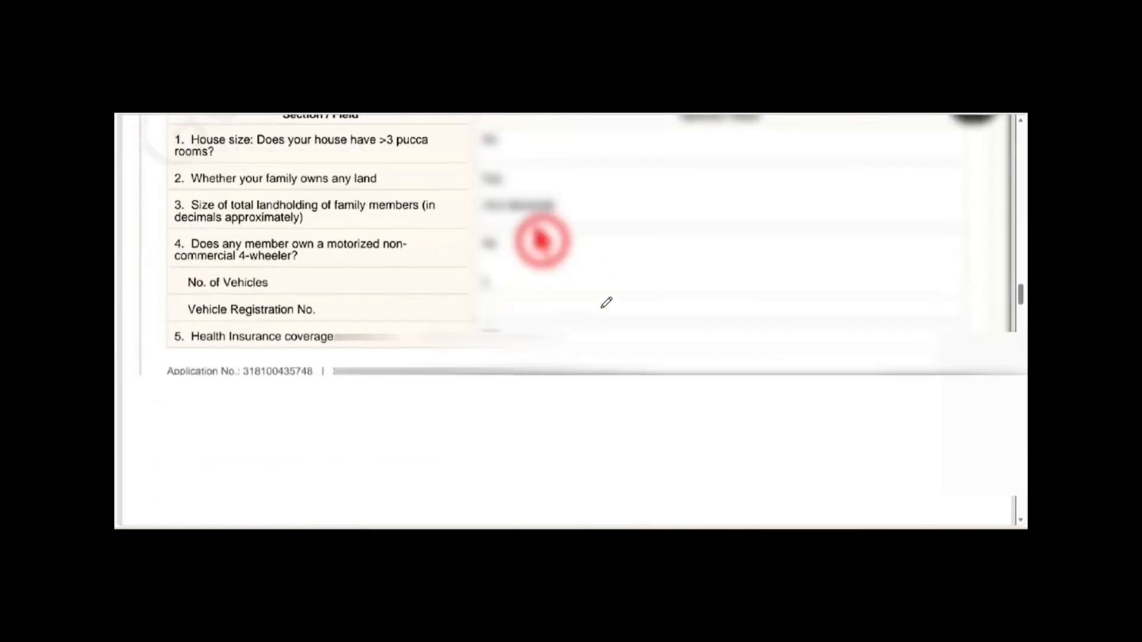
scroll(606, 301, "up", 5)
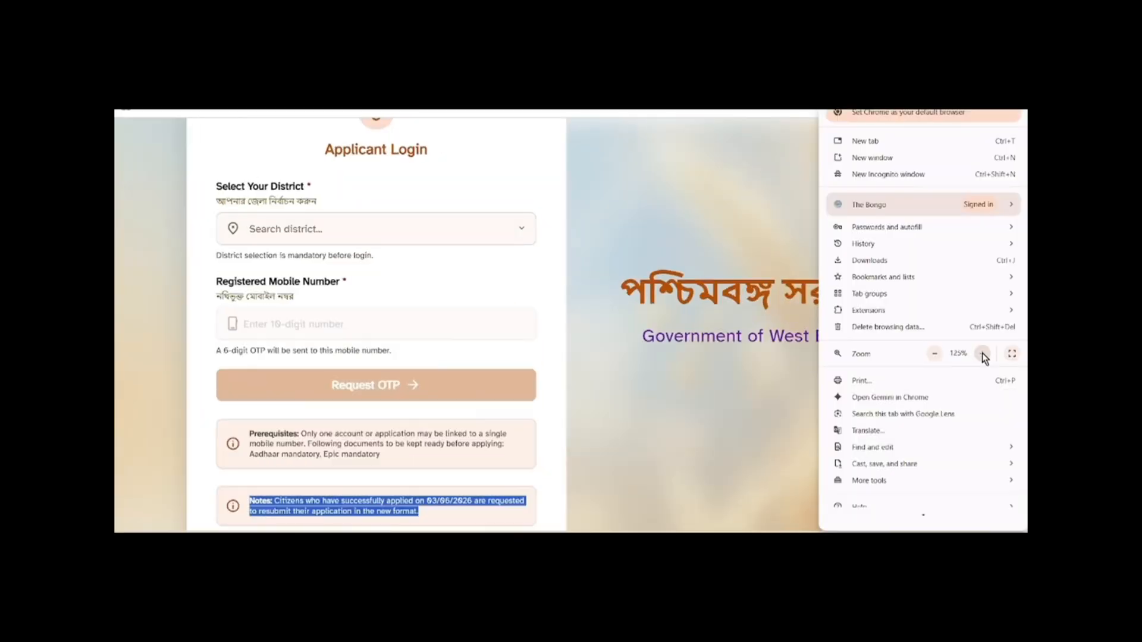